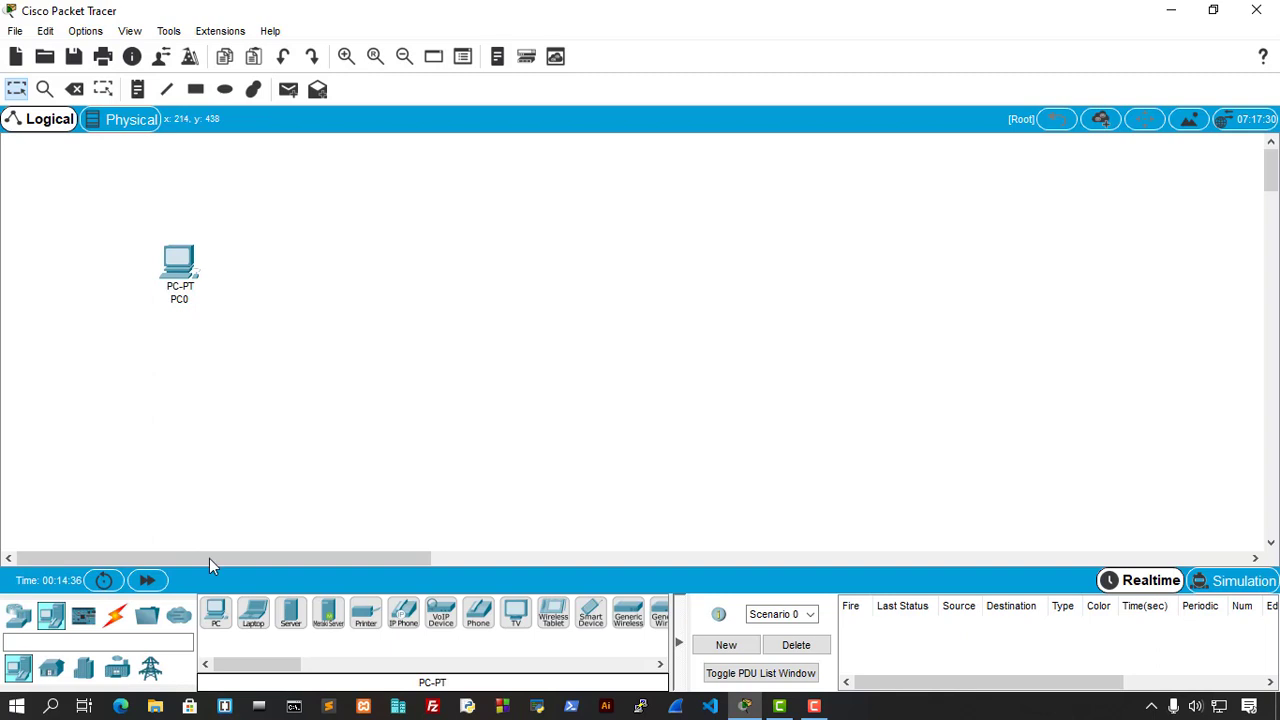
# Add a second PC and a laptop below the existing PC, and another laptop above it.
pyautogui.click(216, 612)
pyautogui.click(253, 612)
pyautogui.click(331, 428)
pyautogui.click(256, 612)
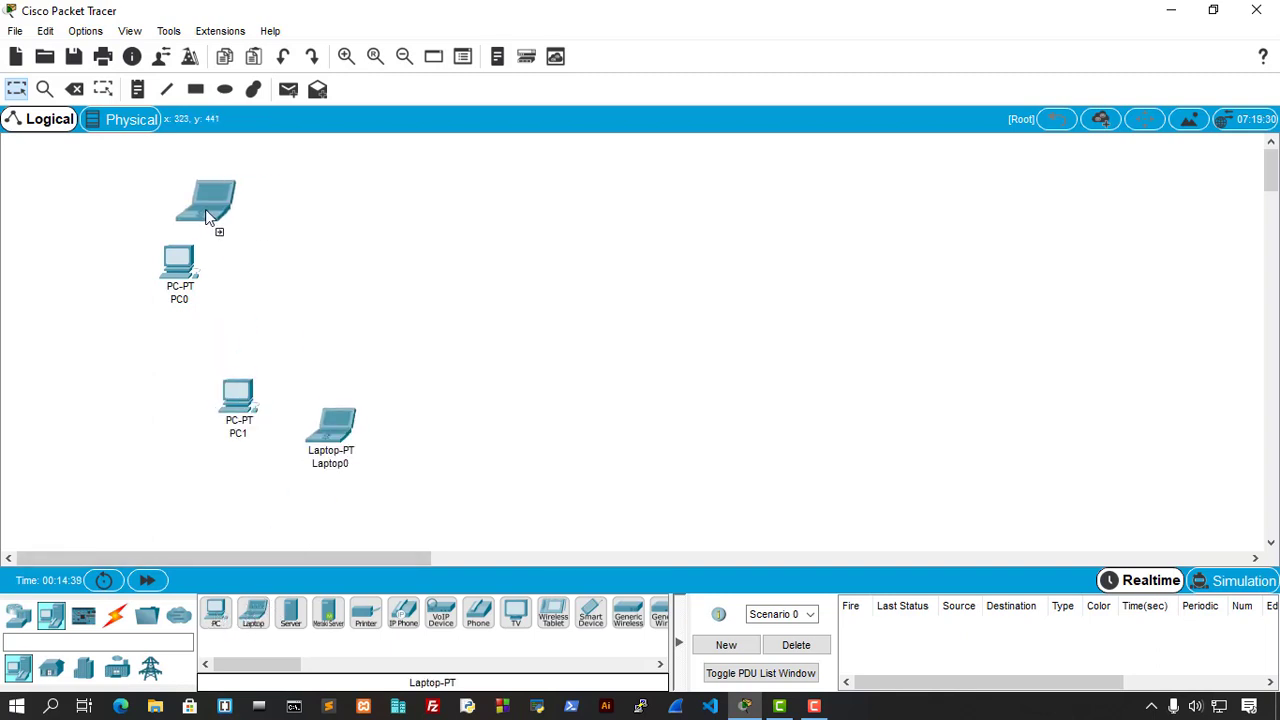
pyautogui.moveTo(206, 212); pyautogui.dragTo(172, 228)
# Rearrange PC0, PC1 and Laptop0 so the end devices form an arc below Laptop1.
pyautogui.moveTo(184, 284); pyautogui.dragTo(187, 325)
pyautogui.moveTo(230, 397); pyautogui.dragTo(215, 394)
pyautogui.moveTo(177, 313); pyautogui.dragTo(170, 340)
pyautogui.click(216, 388)
pyautogui.moveTo(231, 396); pyautogui.dragTo(223, 387)
pyautogui.moveTo(331, 427); pyautogui.dragTo(305, 431)
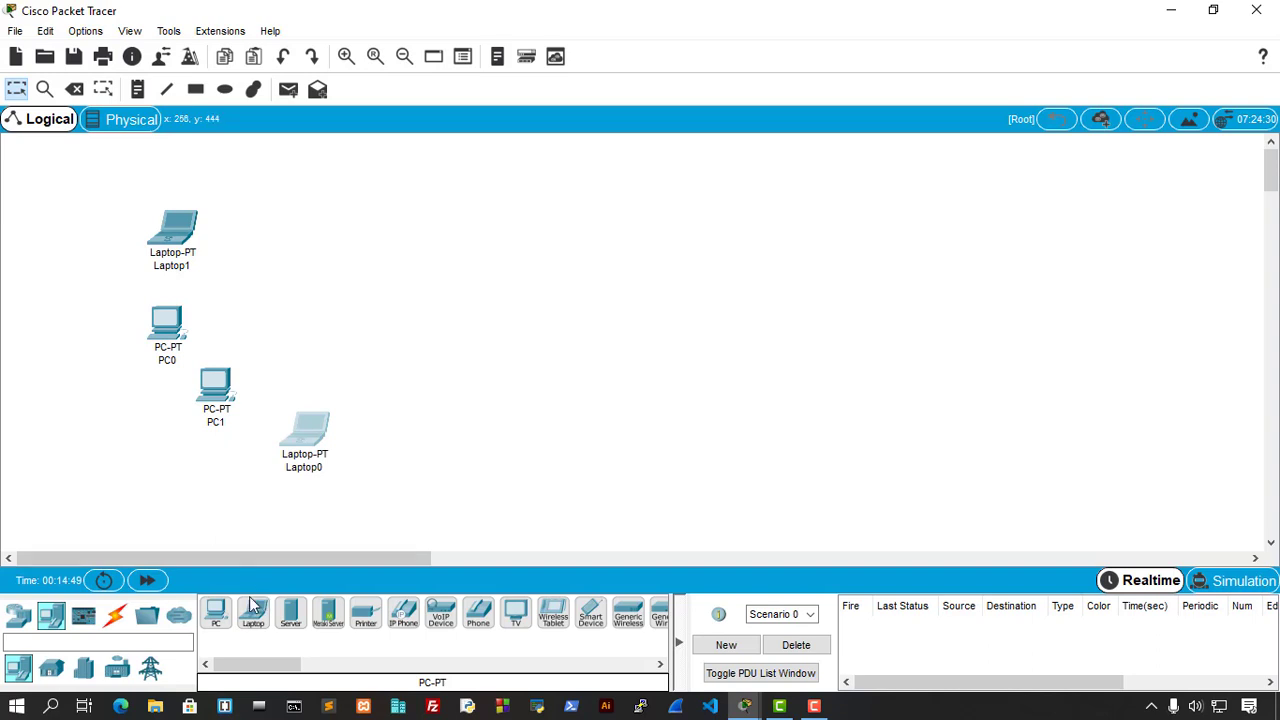
# Add a third PC beside Laptop0 and a server on the opposite side from Laptop1.
pyautogui.click(214, 614)
pyautogui.click(390, 450)
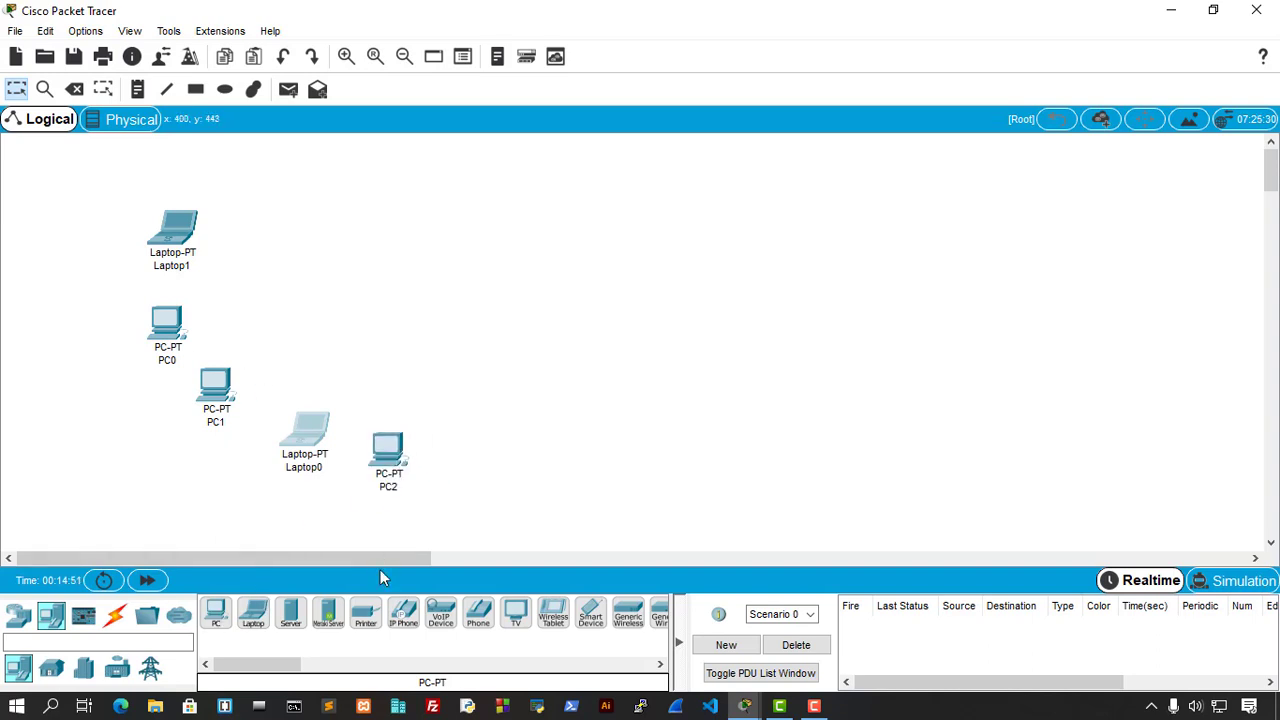
pyautogui.click(291, 618)
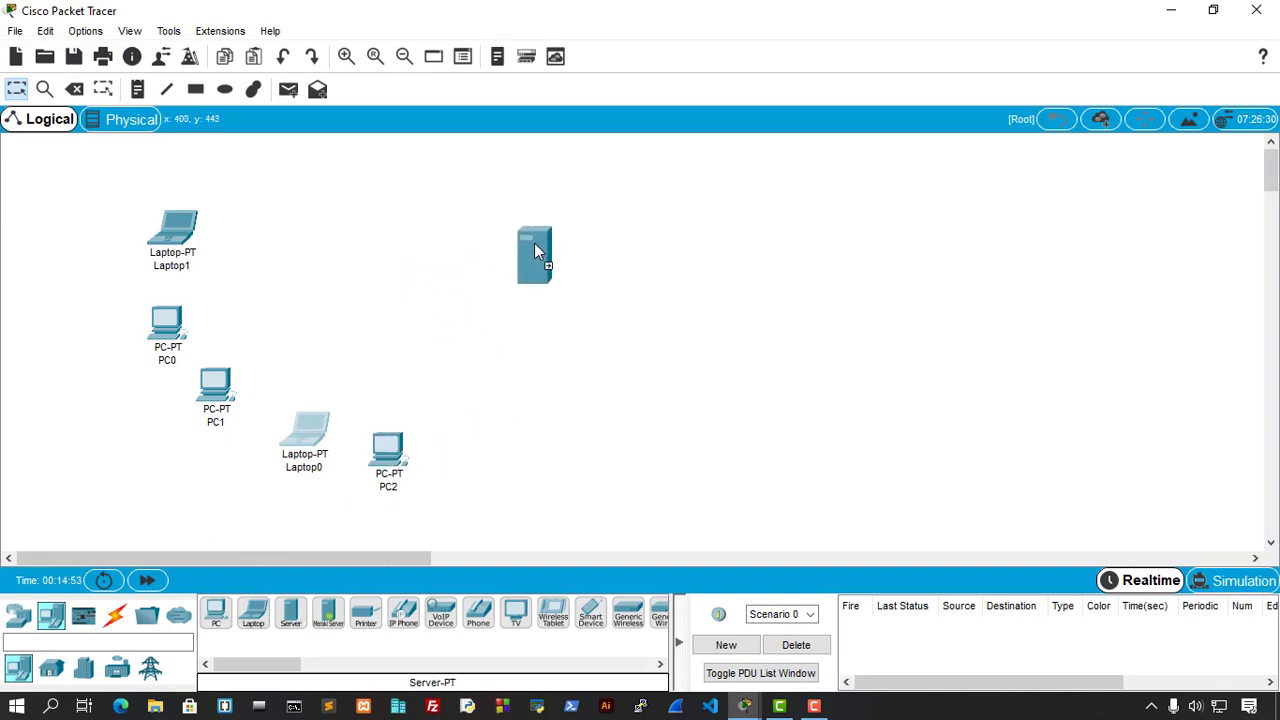
pyautogui.click(531, 243)
# Add a 2911 router between Laptop1 and the server, and a 2950-24 switch below the router.
pyautogui.click(18, 614)
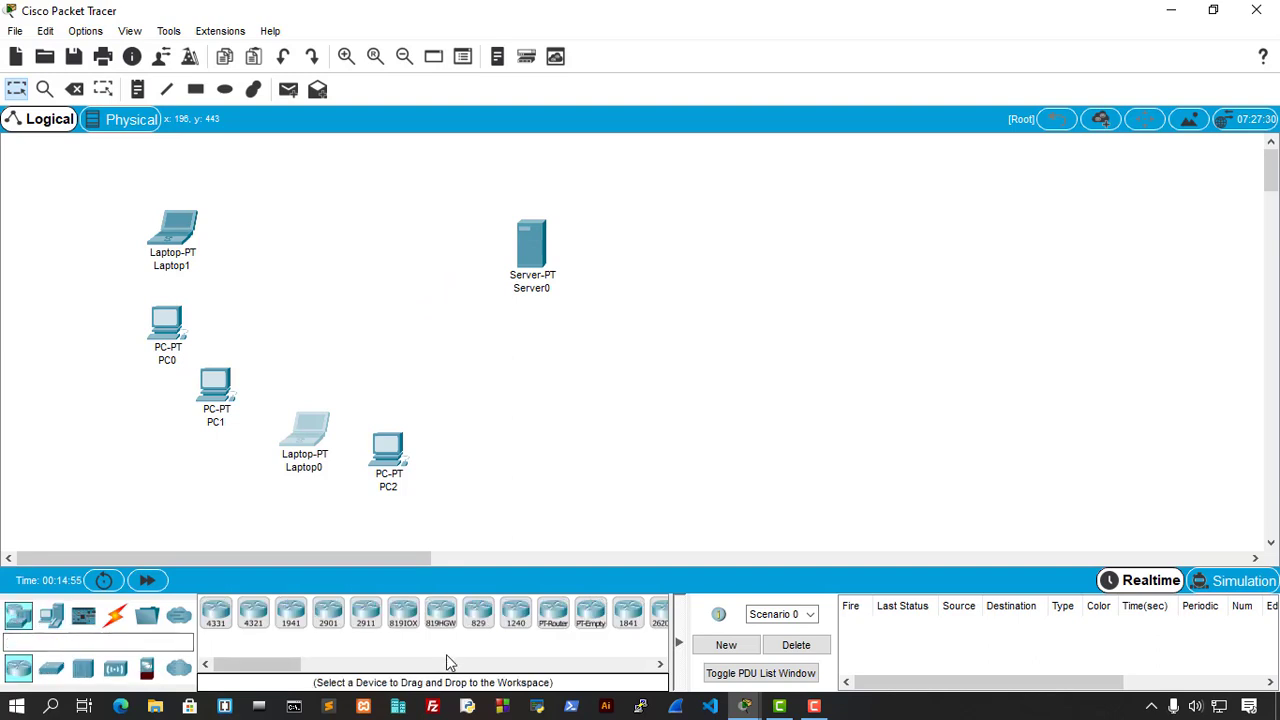
pyautogui.click(368, 638)
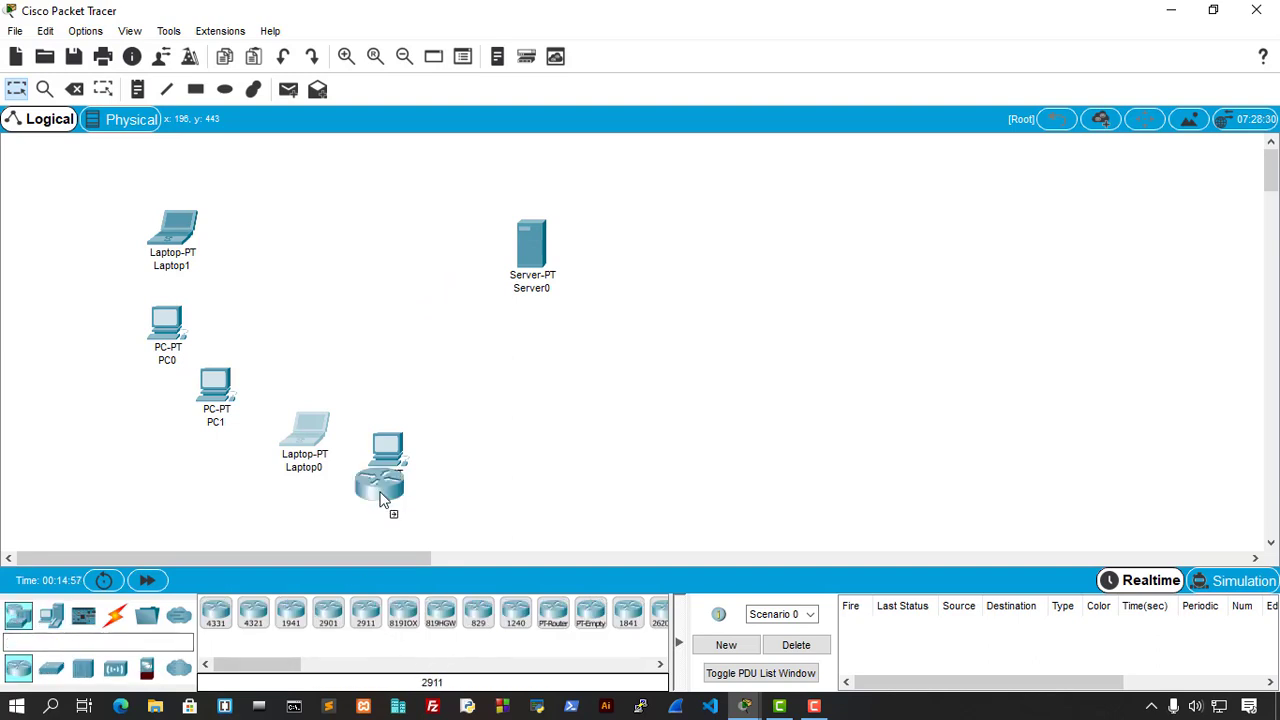
pyautogui.click(358, 209)
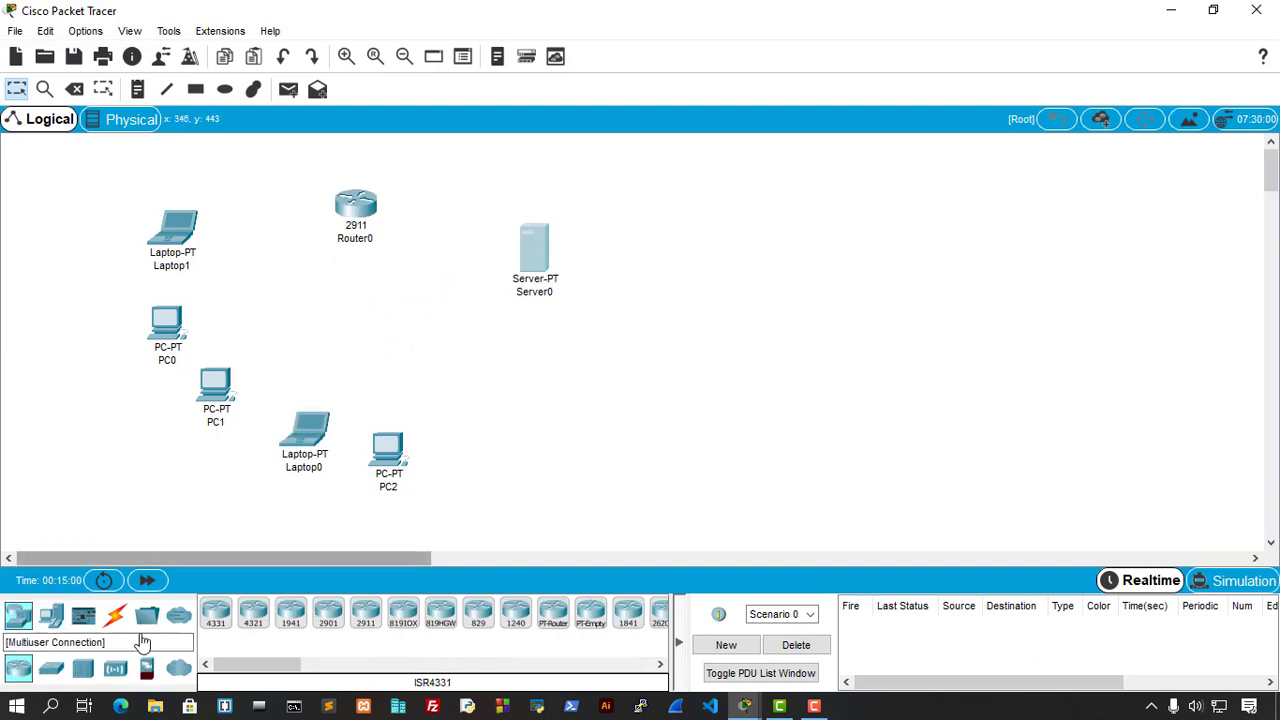
pyautogui.click(51, 668)
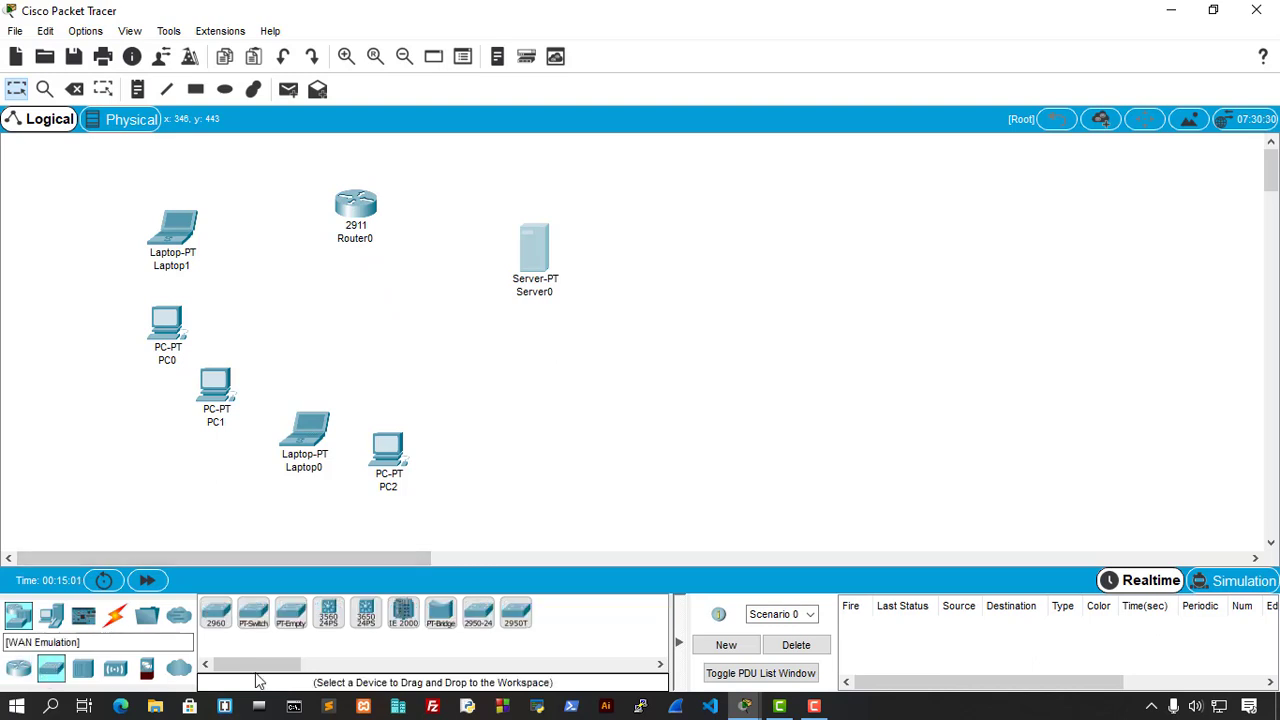
pyautogui.click(478, 614)
pyautogui.click(362, 320)
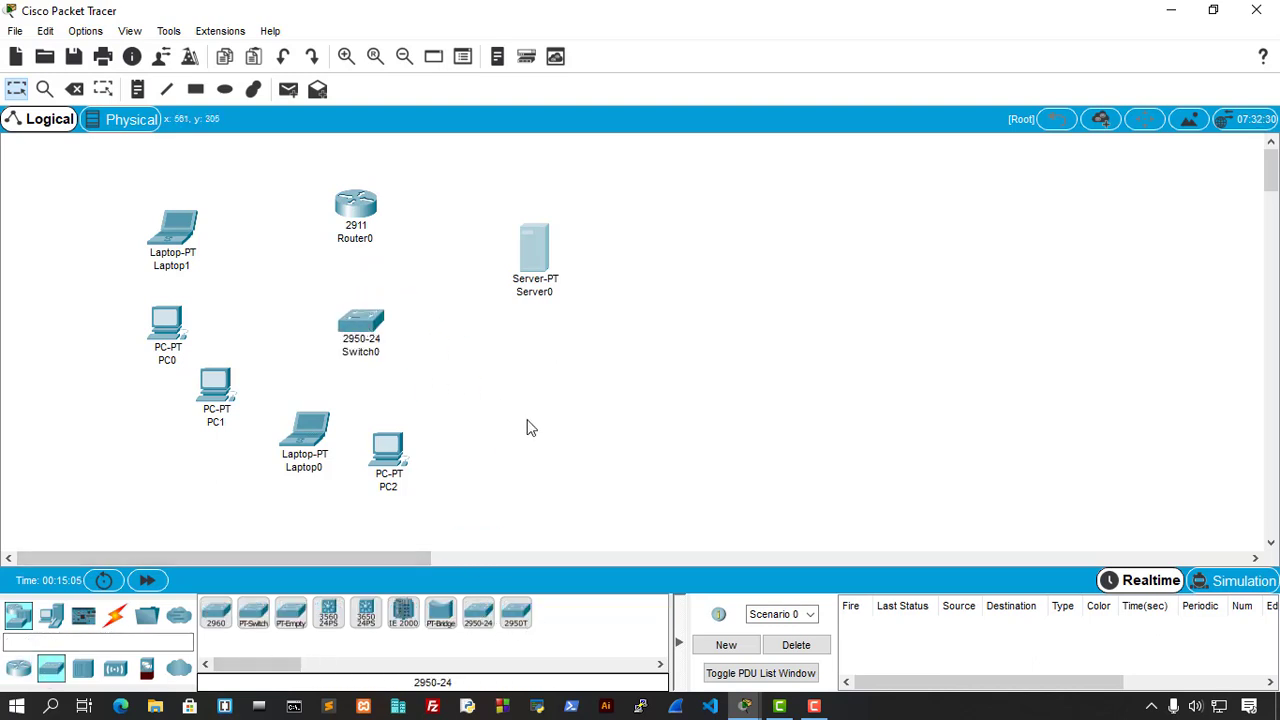
# Connect Laptop1's FastEthernet0 to the switch's FastEthernet0/1 with a copper straight-through cable.
pyautogui.click(115, 615)
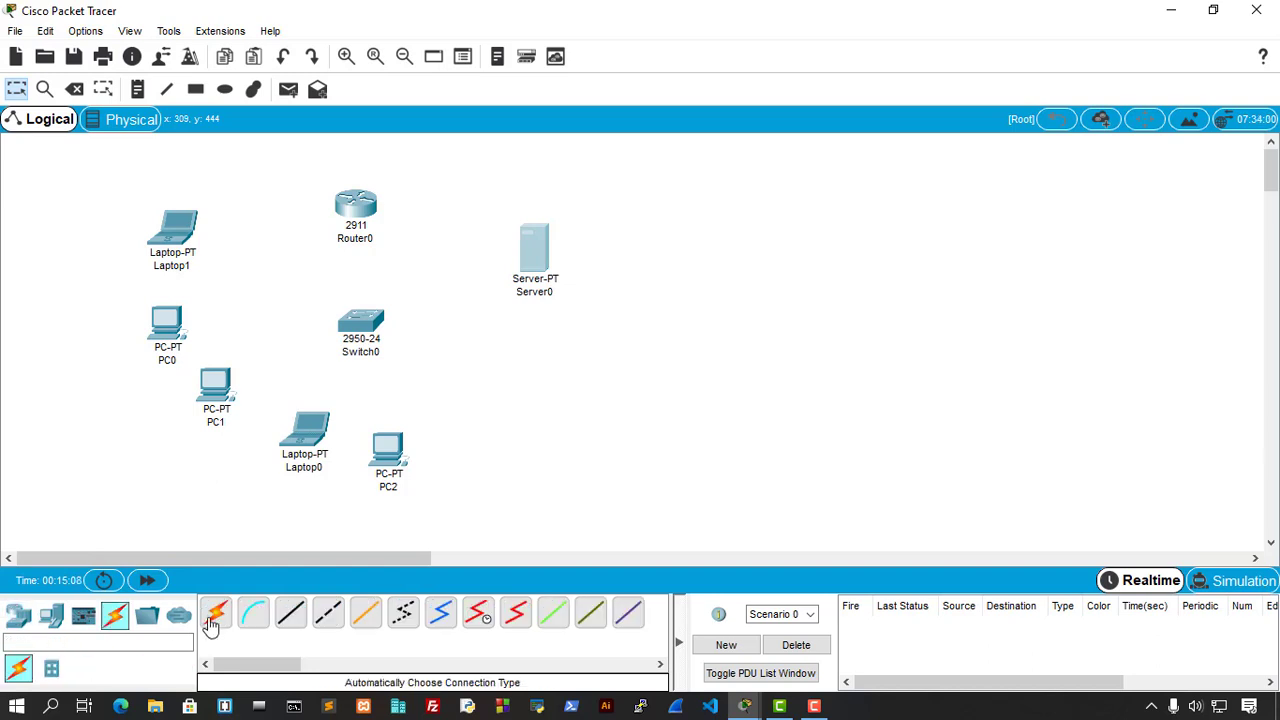
pyautogui.click(290, 613)
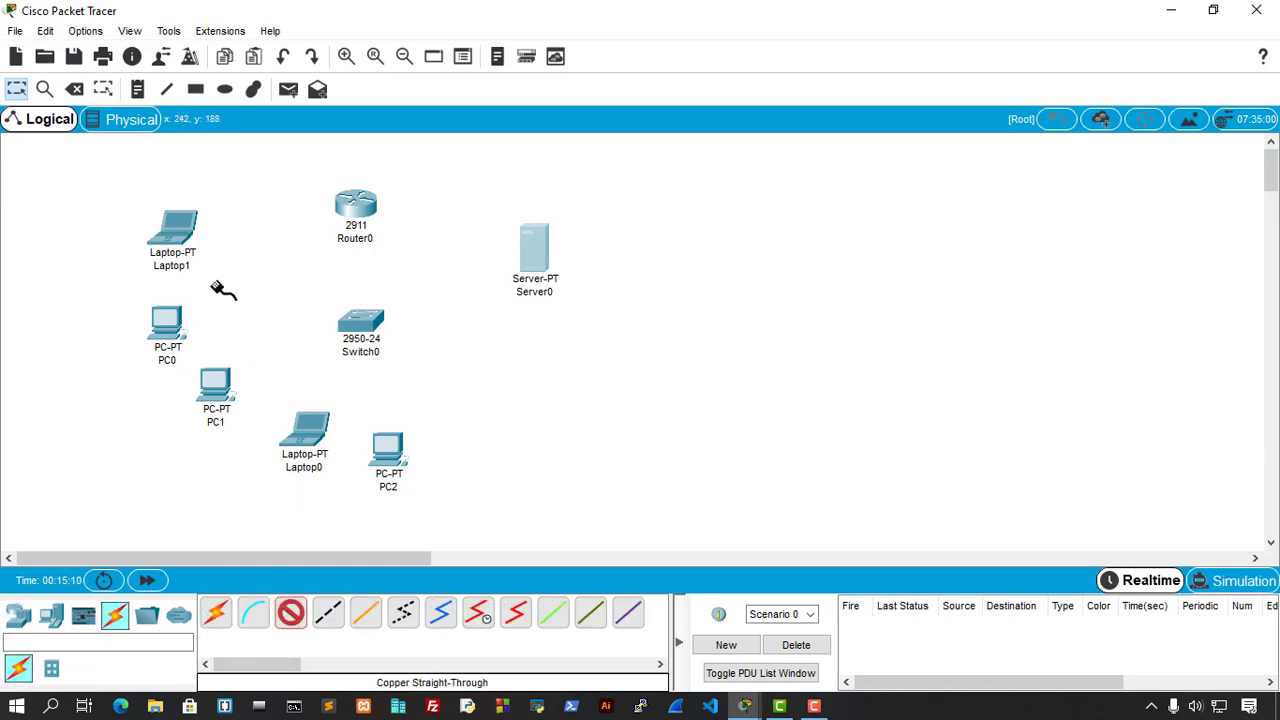
pyautogui.click(185, 237)
pyautogui.click(255, 304)
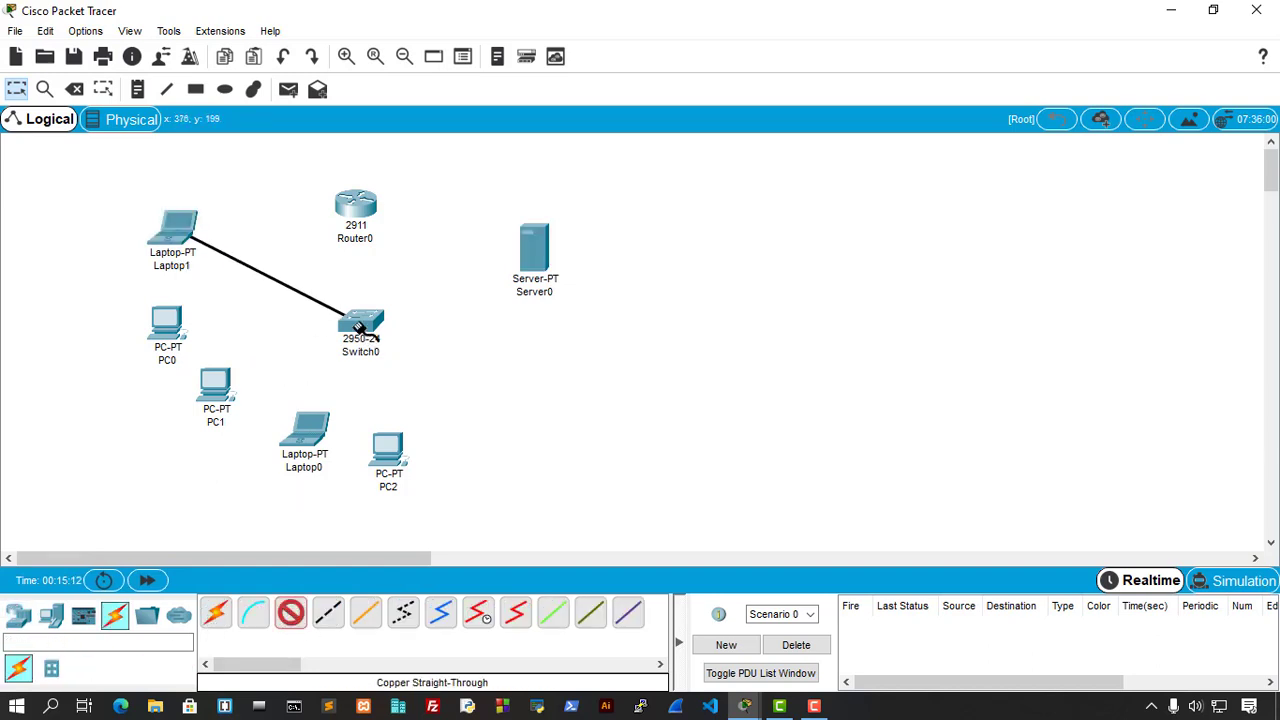
pyautogui.click(360, 322)
pyautogui.click(421, 33)
# Connect PC0's FastEthernet0 to the switch's FastEthernet0/2 with a copper straight-through cable.
pyautogui.click(290, 613)
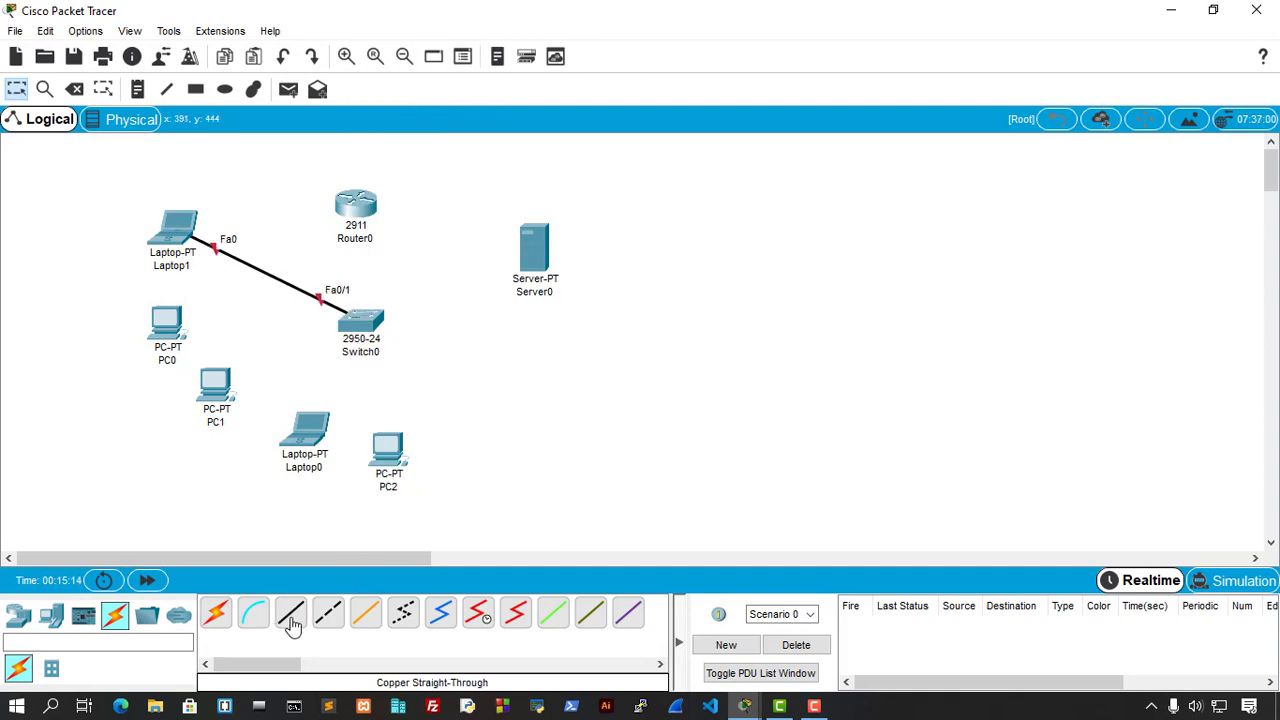
pyautogui.click(167, 322)
pyautogui.click(230, 396)
pyautogui.click(360, 325)
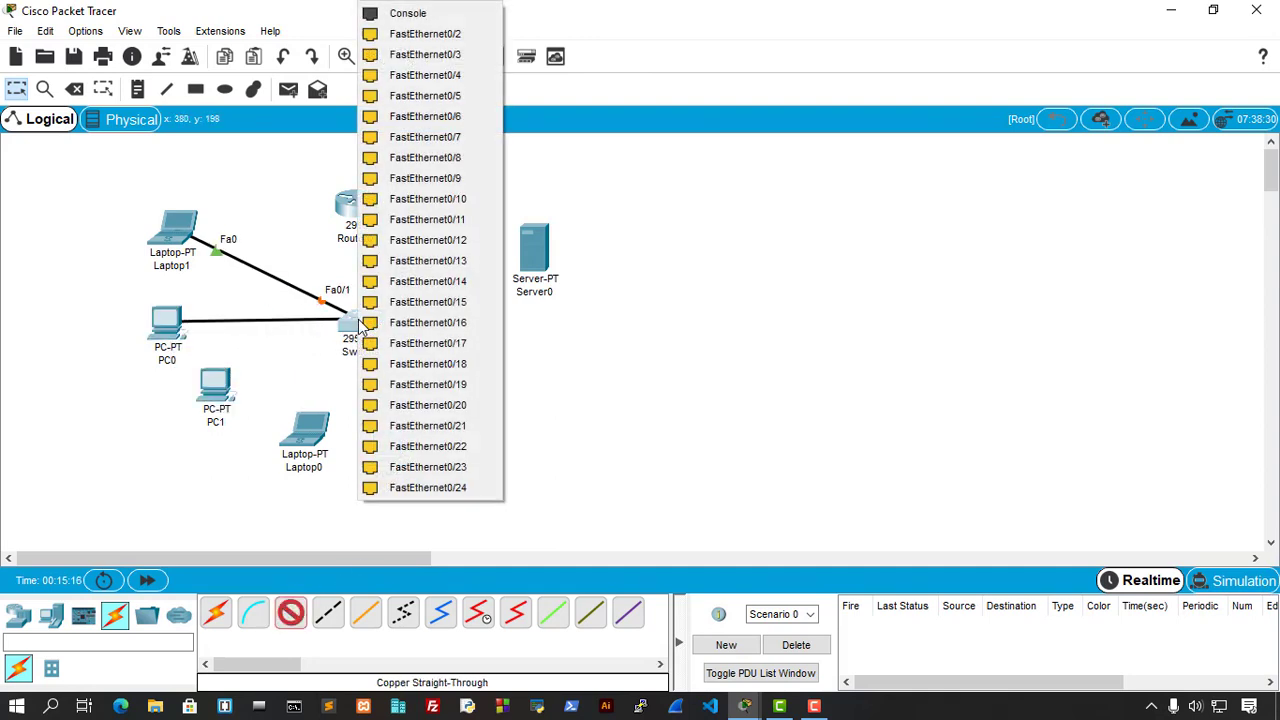
pyautogui.click(421, 33)
# Connect PC1's FastEthernet0 to the switch's FastEthernet0/3 with a copper straight-through cable.
pyautogui.click(328, 613)
pyautogui.click(215, 390)
pyautogui.click(289, 451)
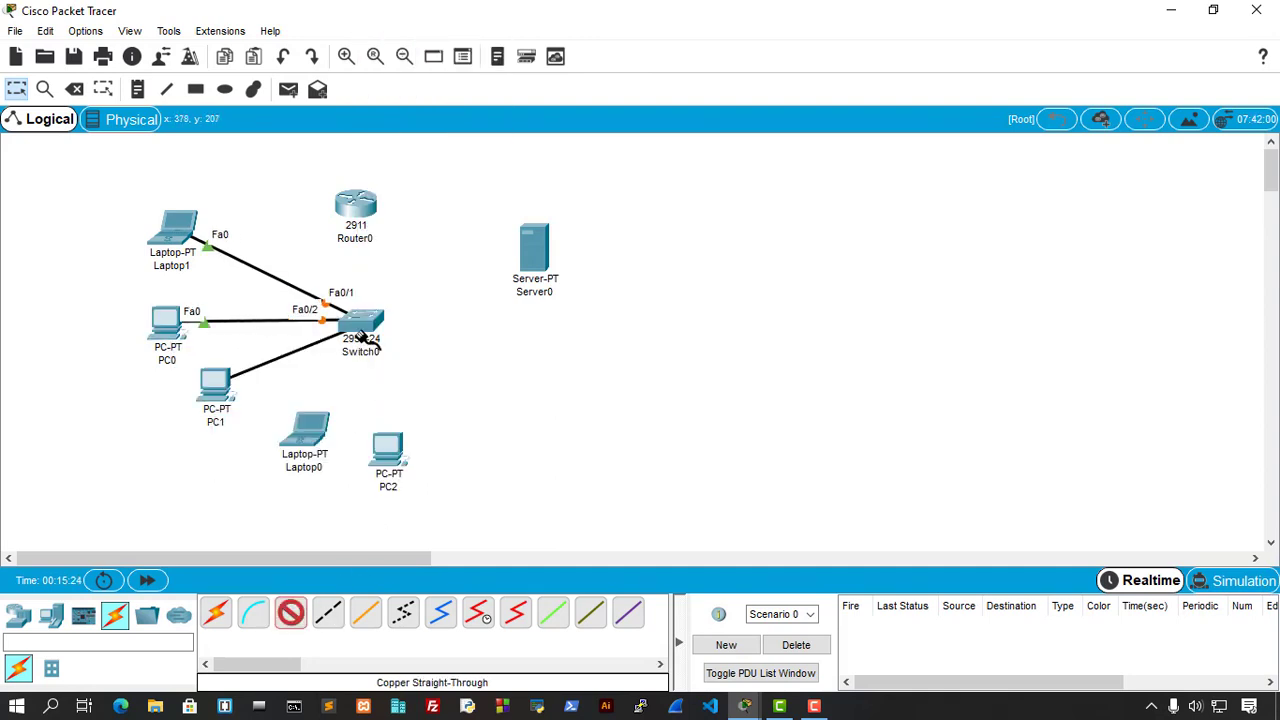
pyautogui.click(357, 325)
pyautogui.click(421, 33)
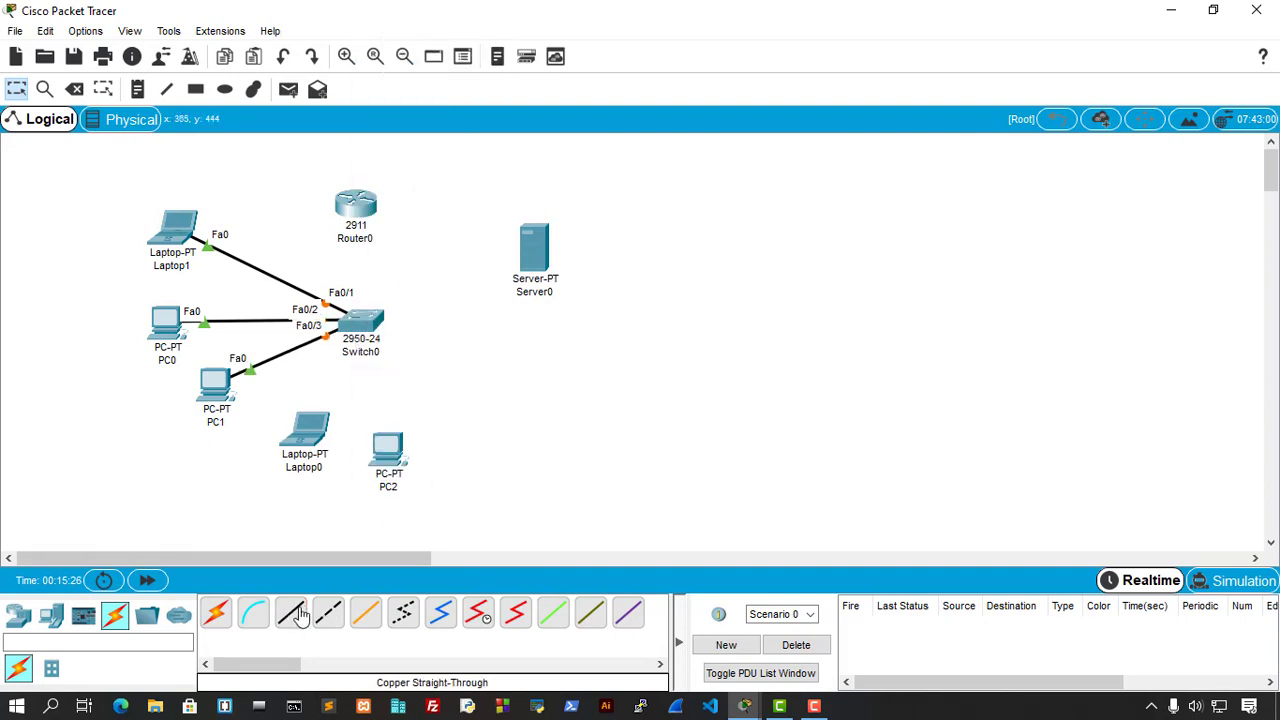
# Connect Laptop0's FastEthernet0 to the switch's FastEthernet0/4 with a copper straight-through cable and move the laptop farther from the switch.
pyautogui.click(290, 613)
pyautogui.click(318, 447)
pyautogui.click(366, 508)
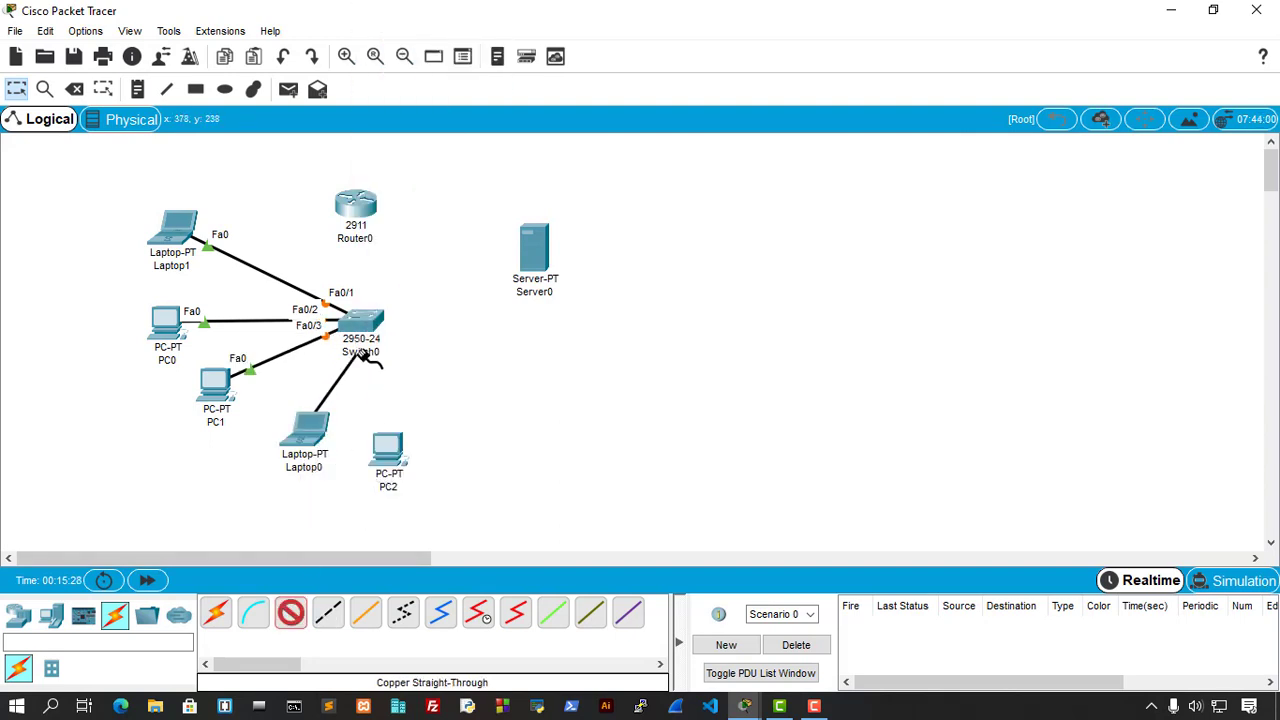
pyautogui.click(370, 325)
pyautogui.click(421, 33)
pyautogui.moveTo(305, 430); pyautogui.dragTo(275, 455)
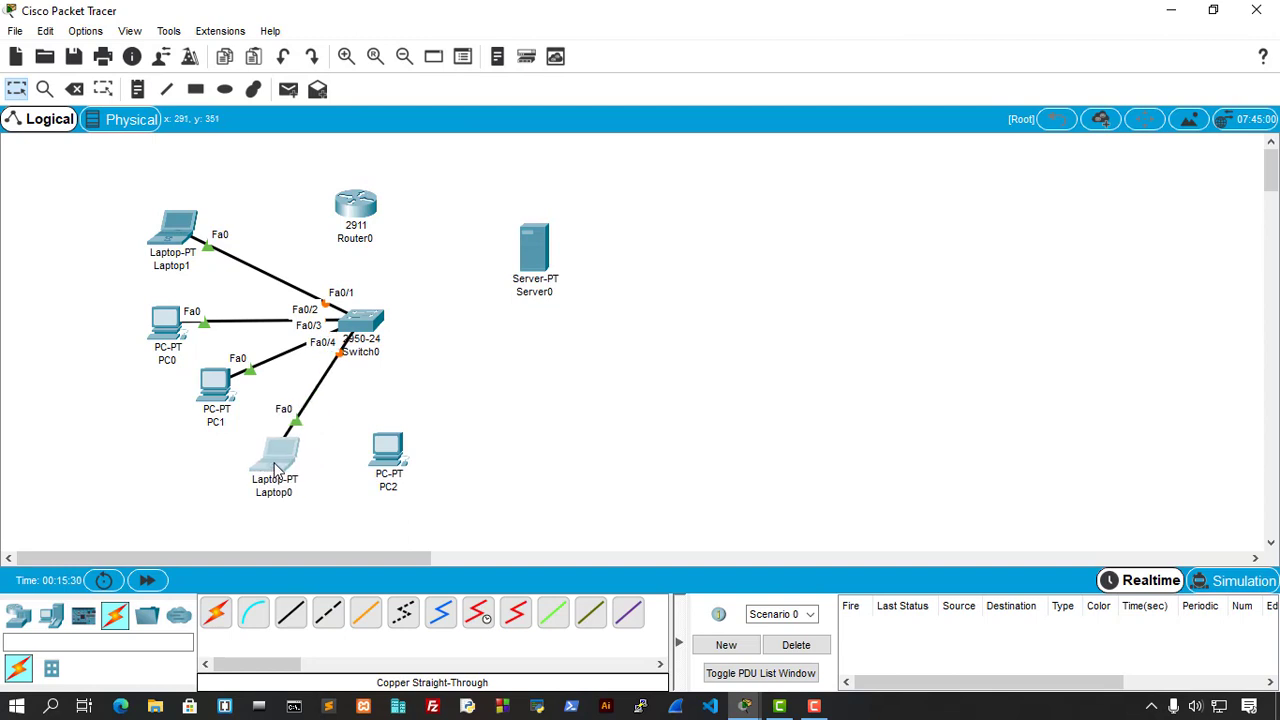
# Connect PC2's FastEthernet0 to the switch's FastEthernet0/5 with a copper straight-through cable and move the PC slightly lower.
pyautogui.click(296, 620)
pyautogui.click(389, 451)
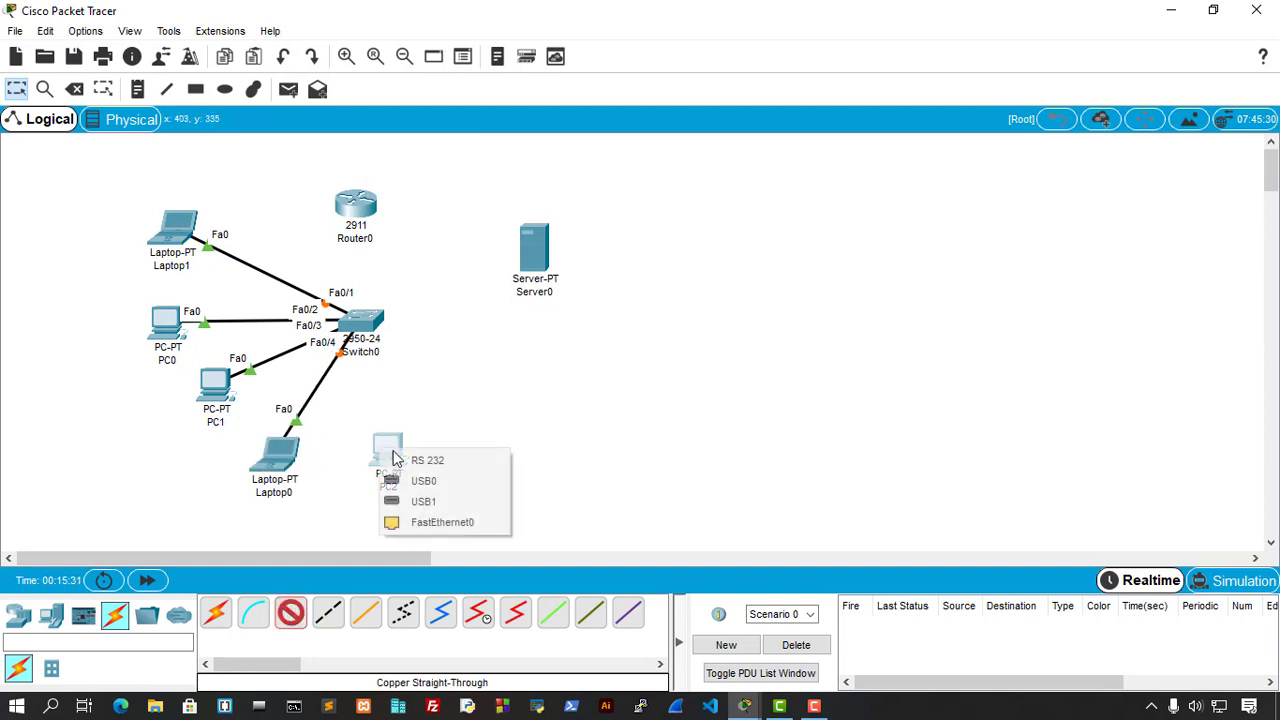
pyautogui.click(420, 521)
pyautogui.click(376, 340)
pyautogui.click(430, 33)
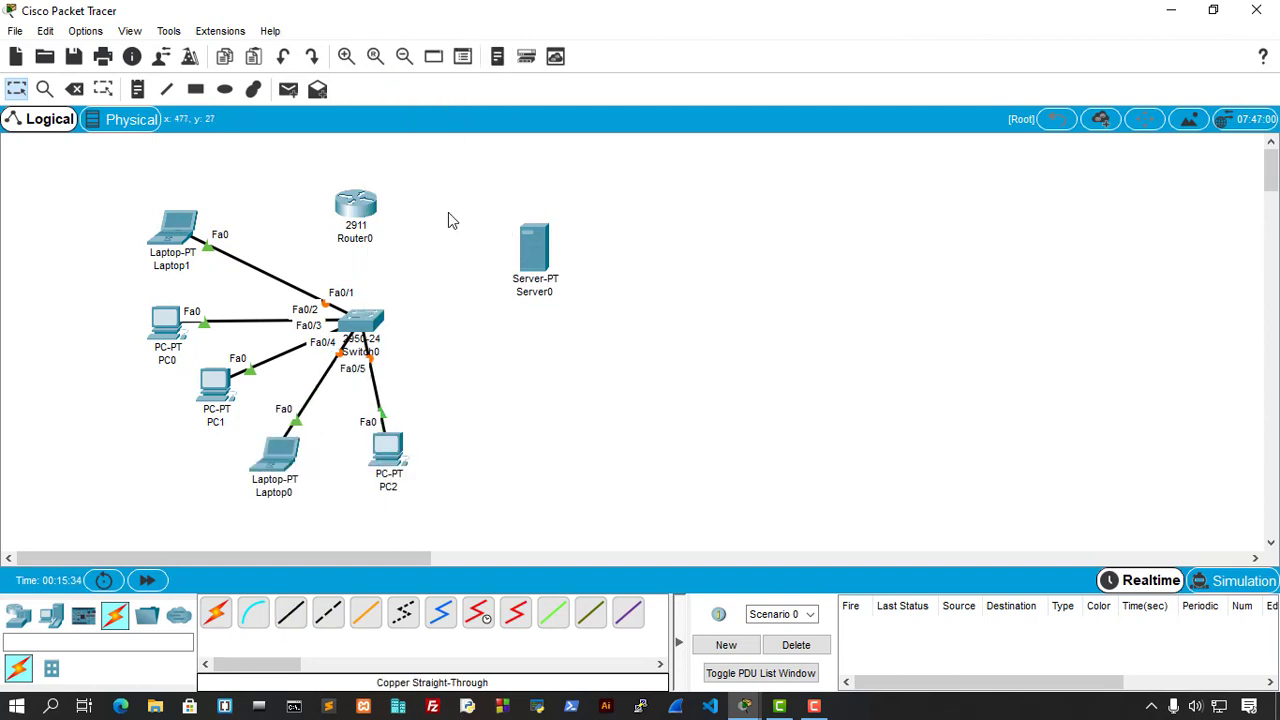
pyautogui.moveTo(388, 470); pyautogui.dragTo(383, 489)
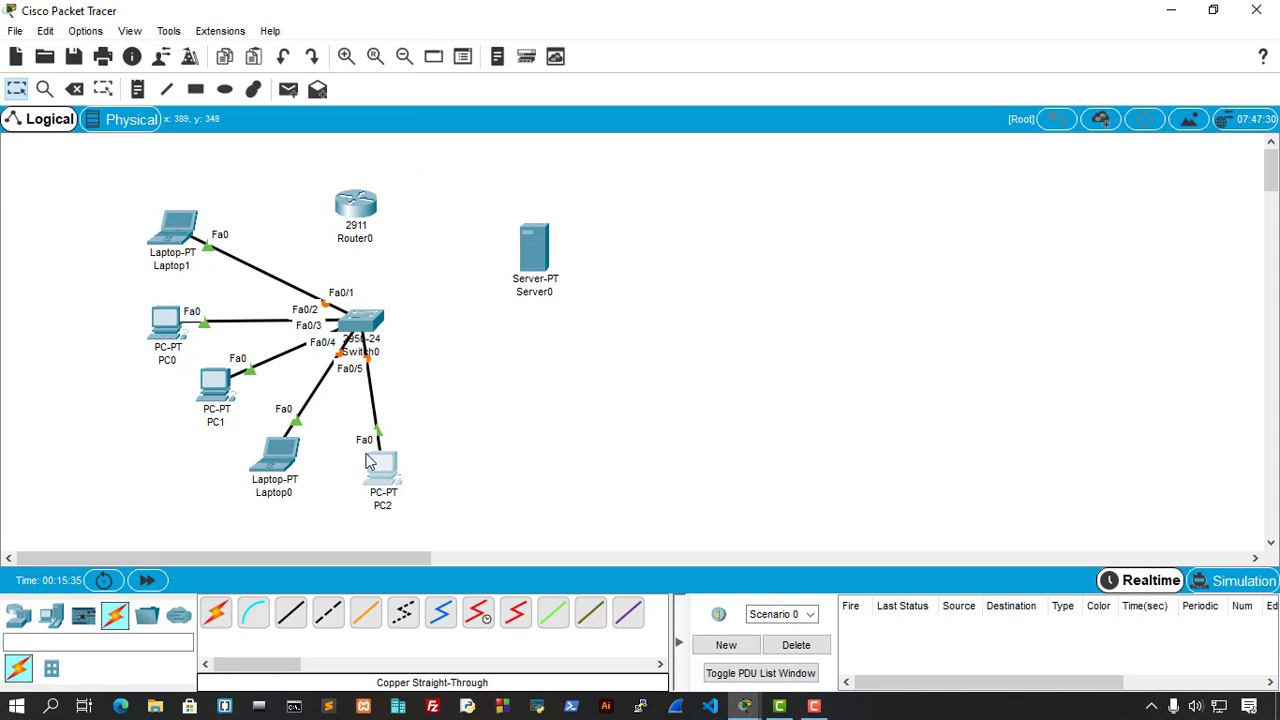
# Connect the switch's FastEthernet0/6 to the server's FastEthernet0 with a copper straight-through cable and move the server slightly lower.
pyautogui.click(290, 613)
pyautogui.click(388, 320)
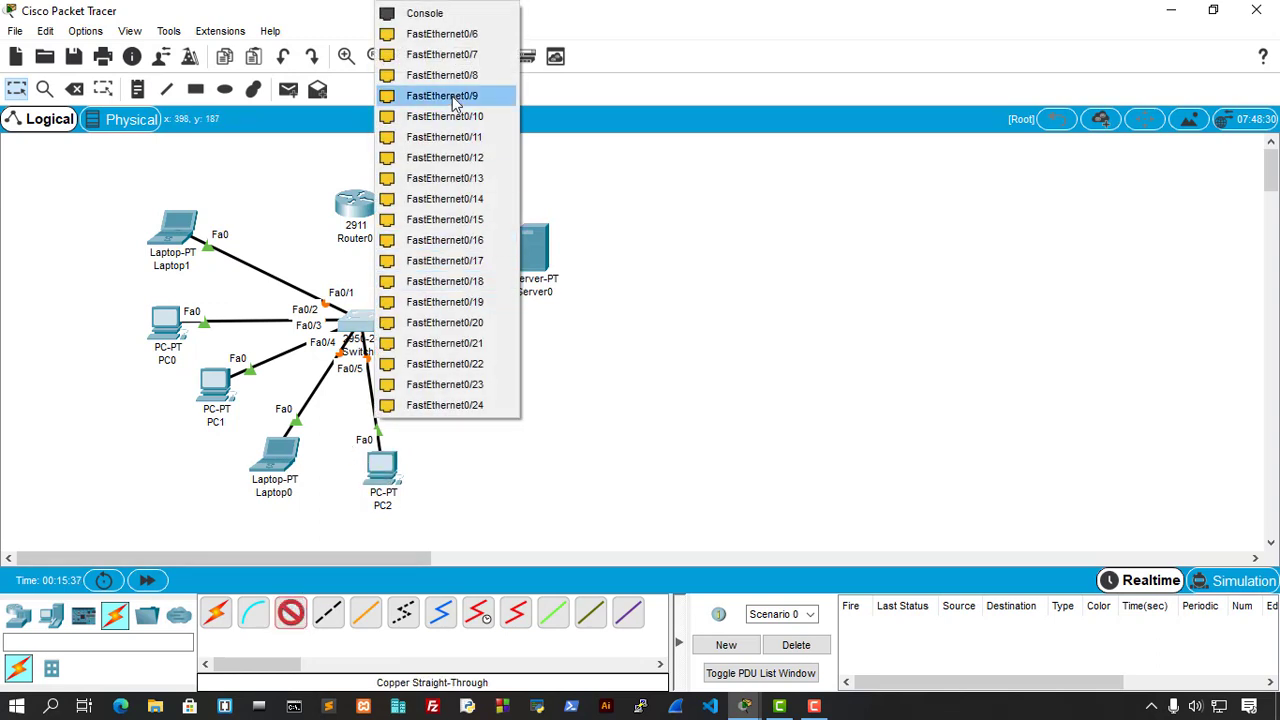
pyautogui.click(443, 30)
pyautogui.click(530, 250)
pyautogui.click(556, 274)
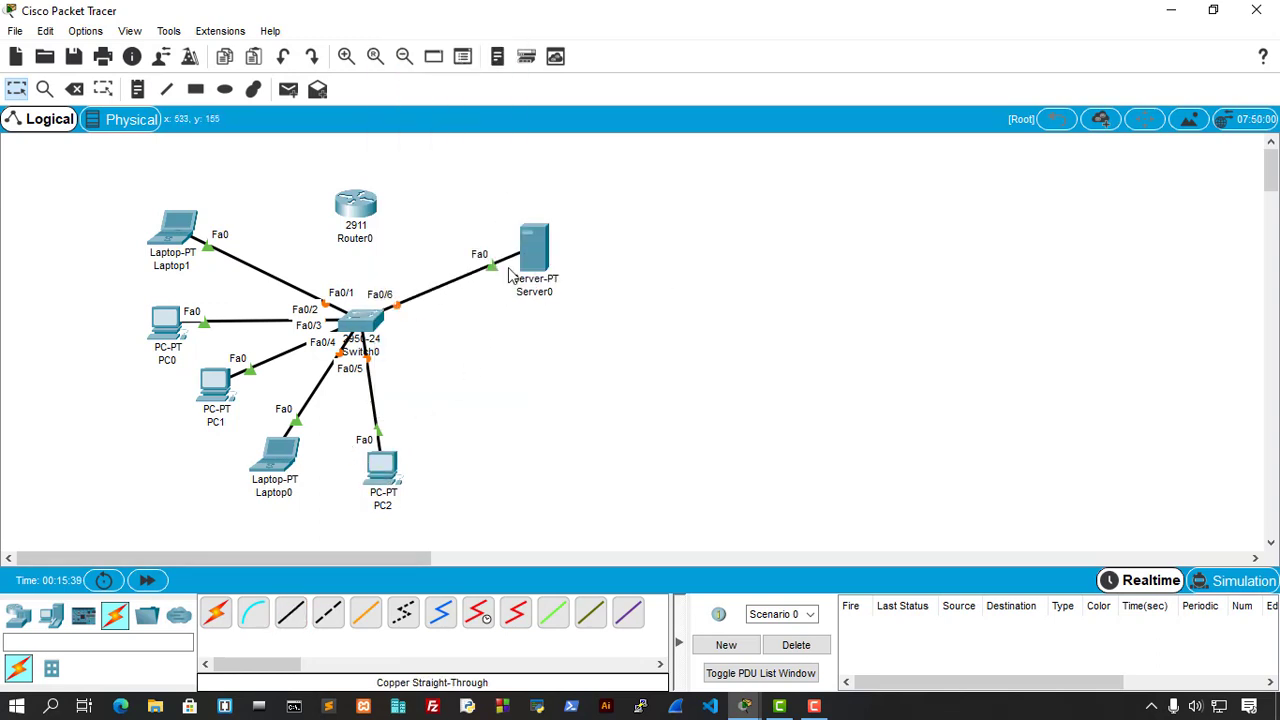
pyautogui.moveTo(533, 285); pyautogui.dragTo(533, 303)
# Connect the router's GigabitEthernet0/0 to the switch's FastEthernet0/7 with a copper straight-through cable and move the router slightly higher.
pyautogui.click(290, 613)
pyautogui.click(356, 205)
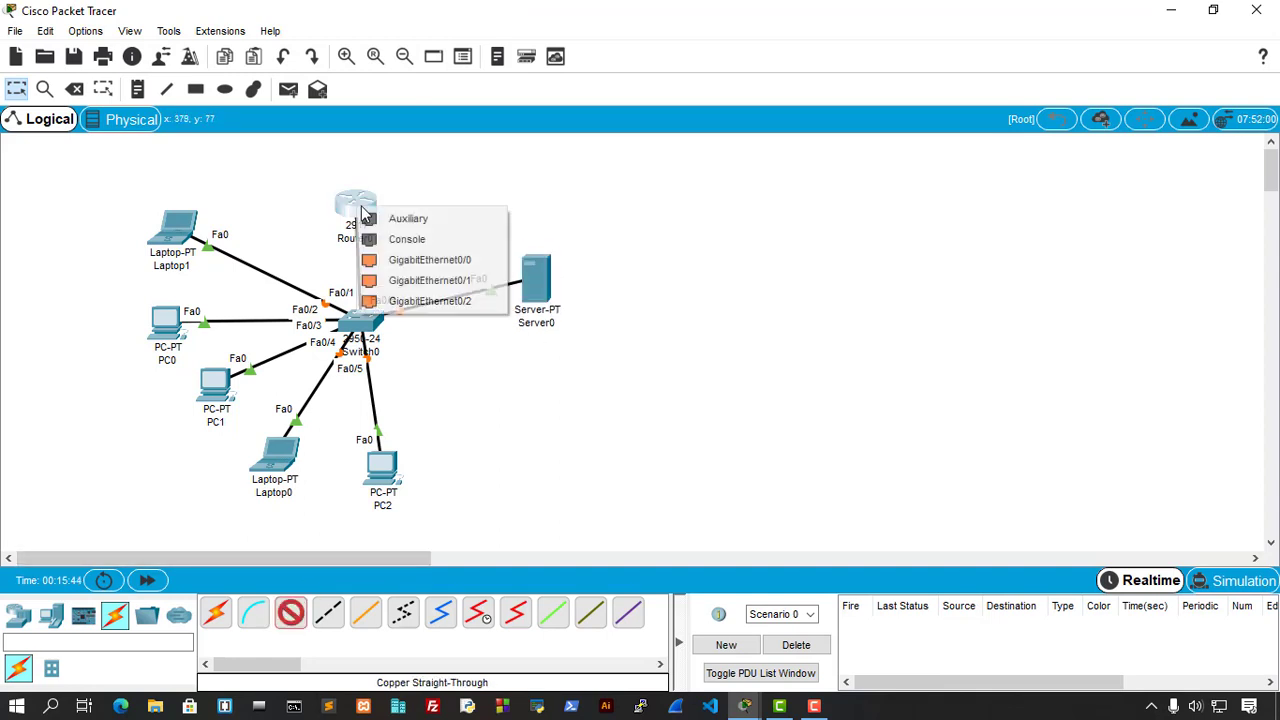
pyautogui.click(410, 262)
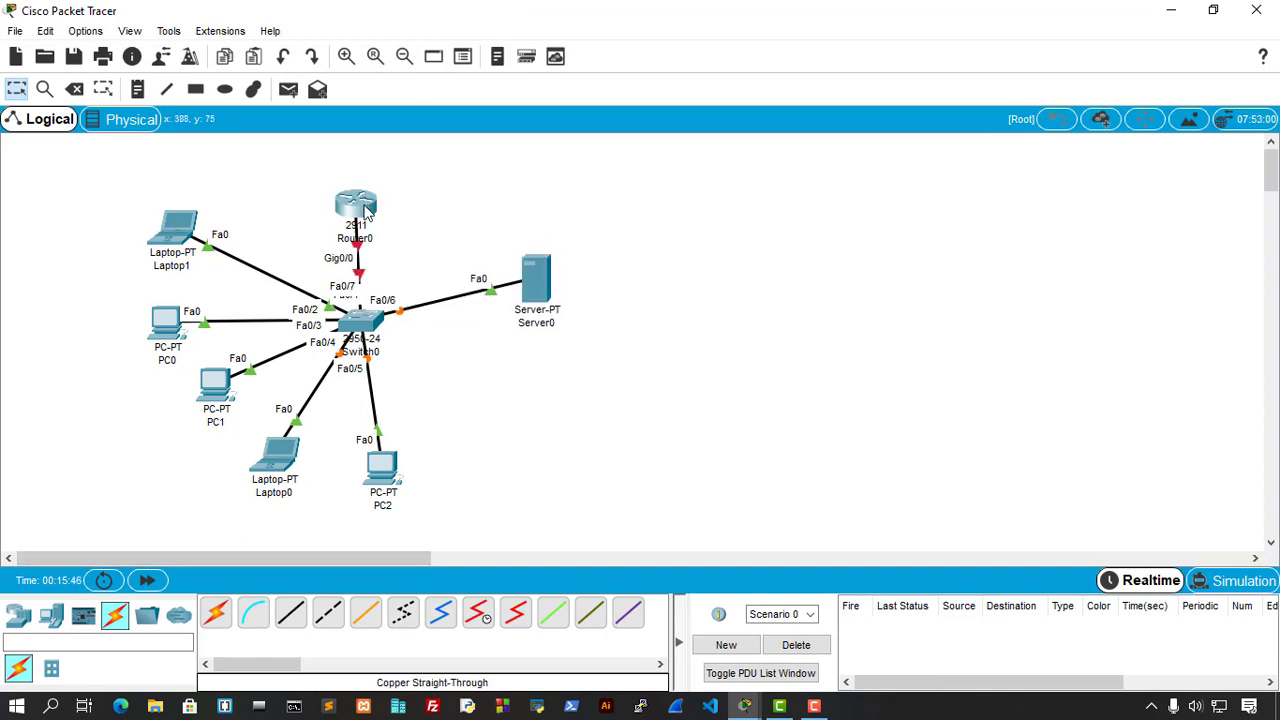
pyautogui.moveTo(367, 200); pyautogui.dragTo(371, 189)
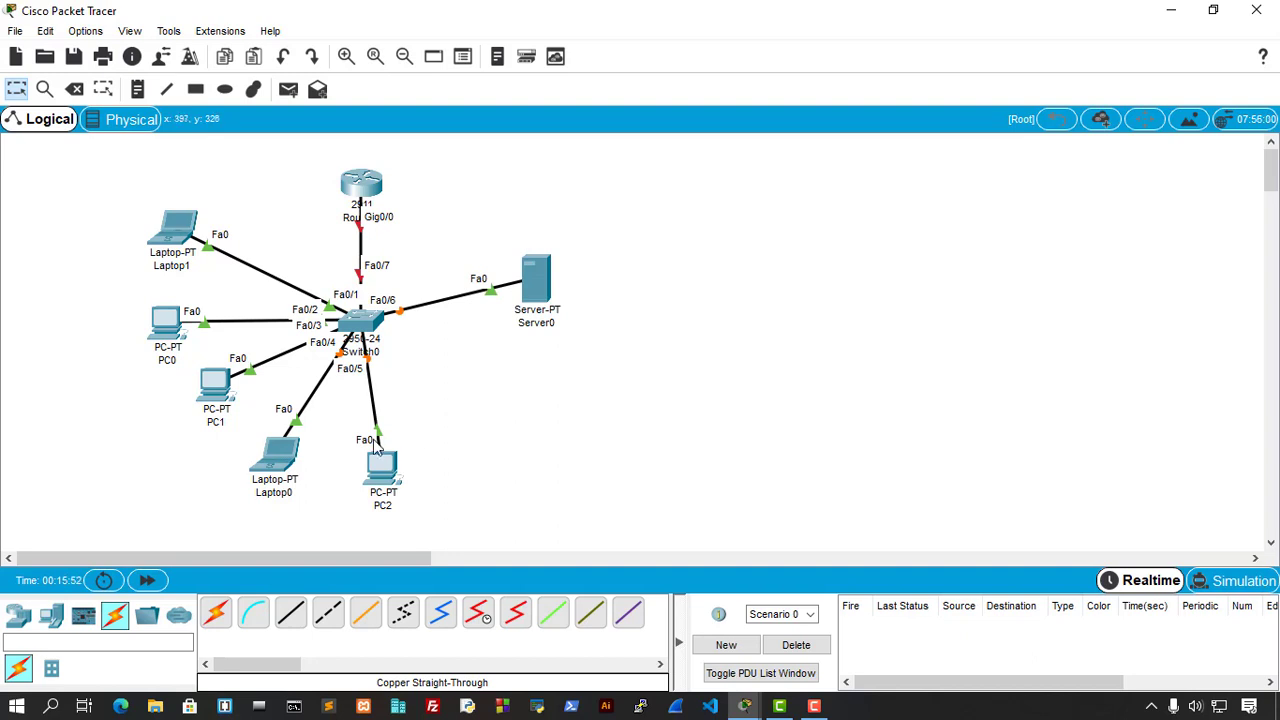
# Spread the PCs and laptops farther out around the switch to space out the links.
pyautogui.moveTo(211, 398); pyautogui.dragTo(182, 403)
pyautogui.moveTo(158, 309); pyautogui.dragTo(140, 297)
pyautogui.moveTo(180, 257); pyautogui.dragTo(180, 238)
pyautogui.moveTo(150, 312); pyautogui.dragTo(150, 300)
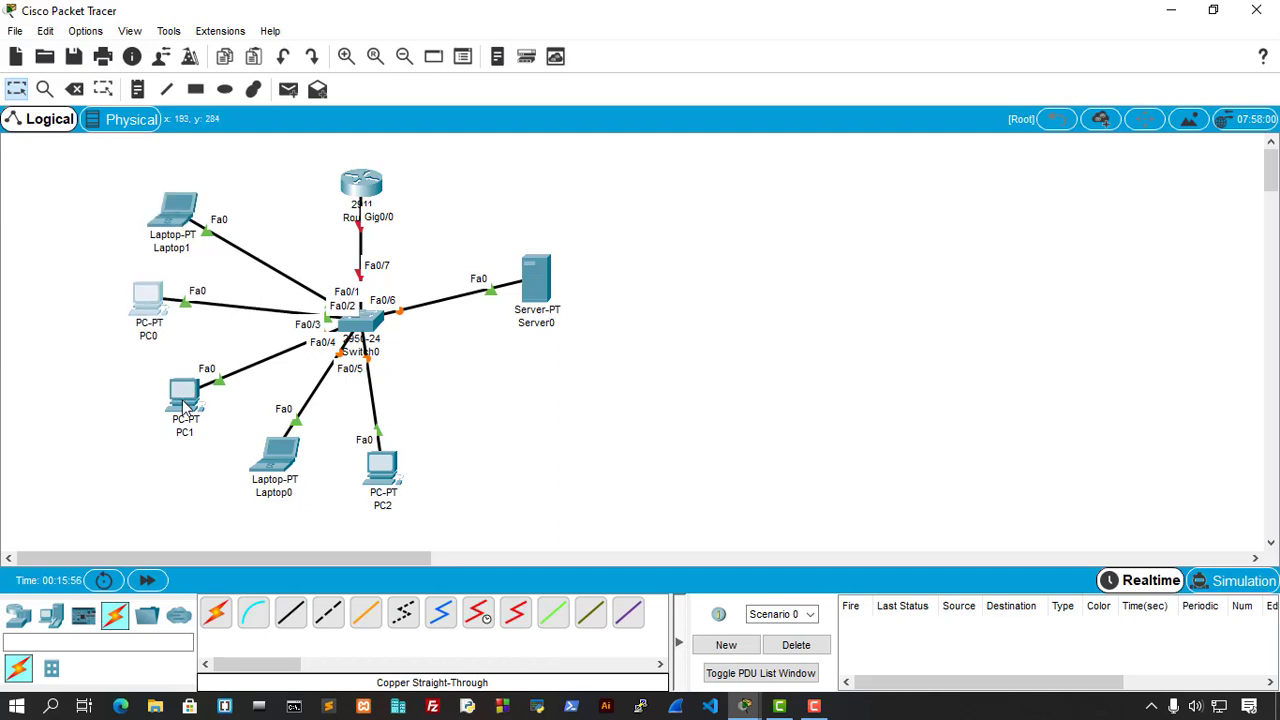
pyautogui.moveTo(186, 404); pyautogui.dragTo(175, 400)
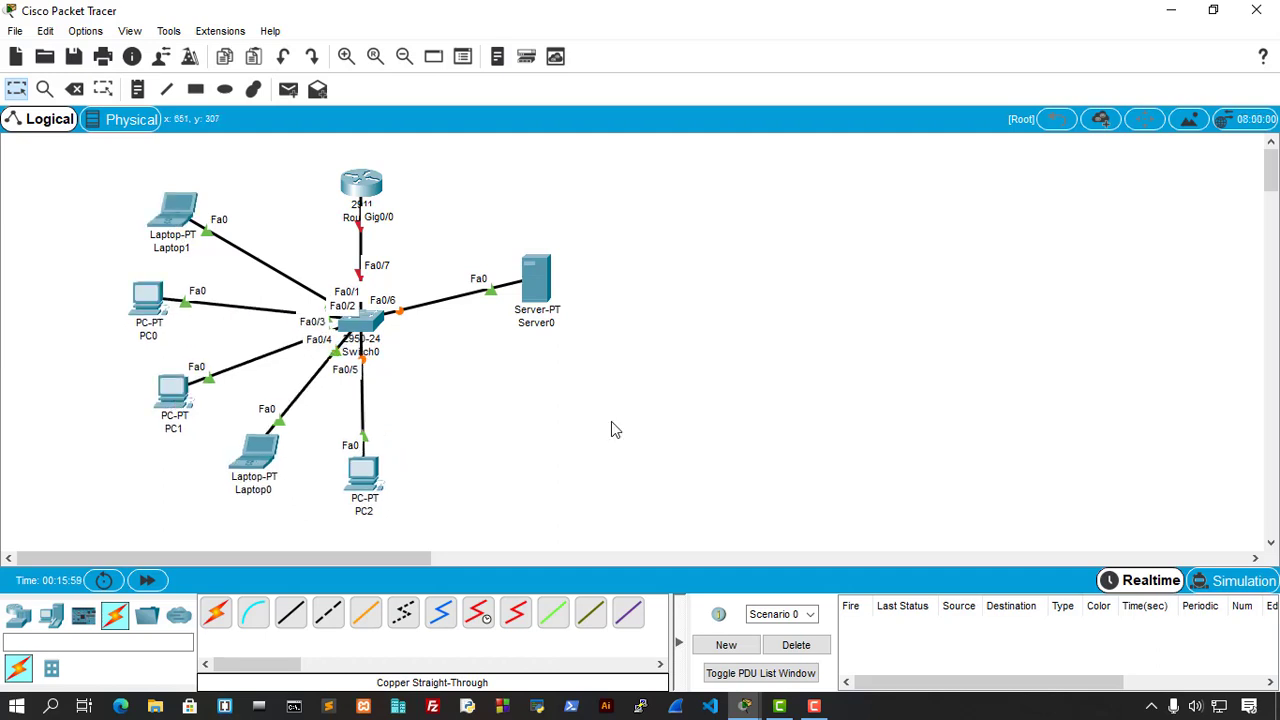
# Place a text note reading 172.16.0.1 beside the router.
pyautogui.press('n')
pyautogui.click(434, 189)
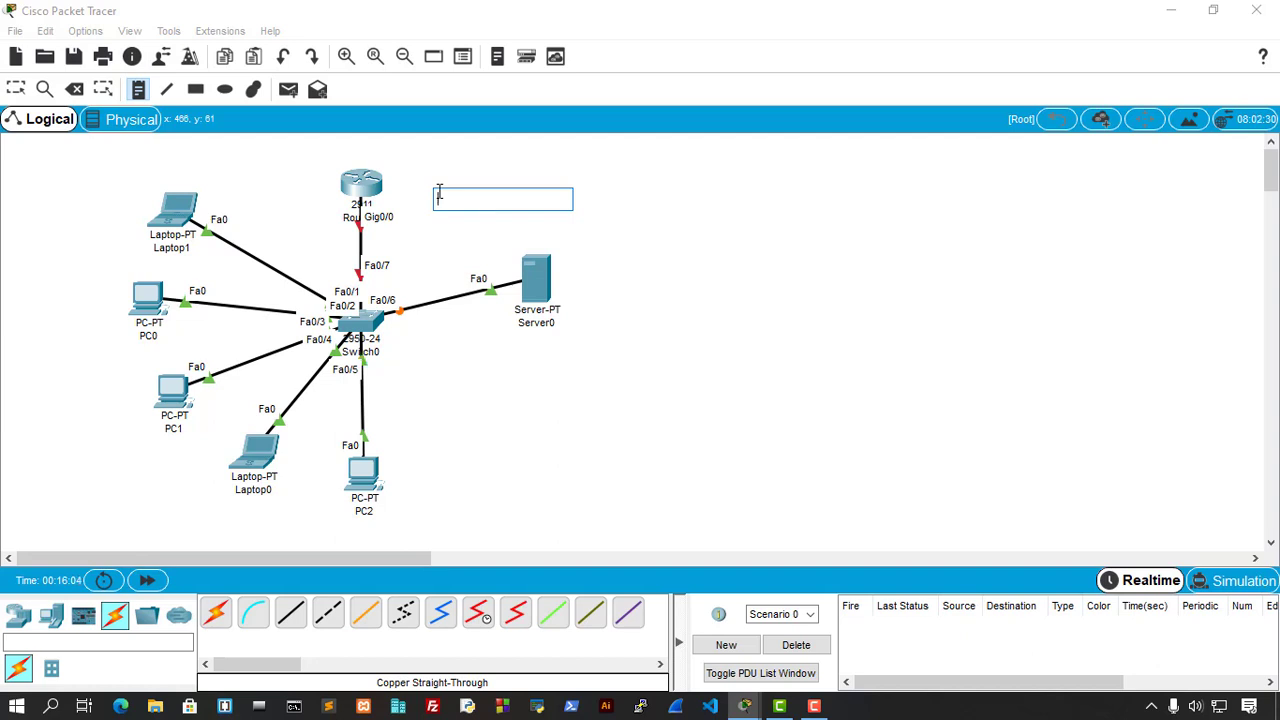
pyautogui.write('47')
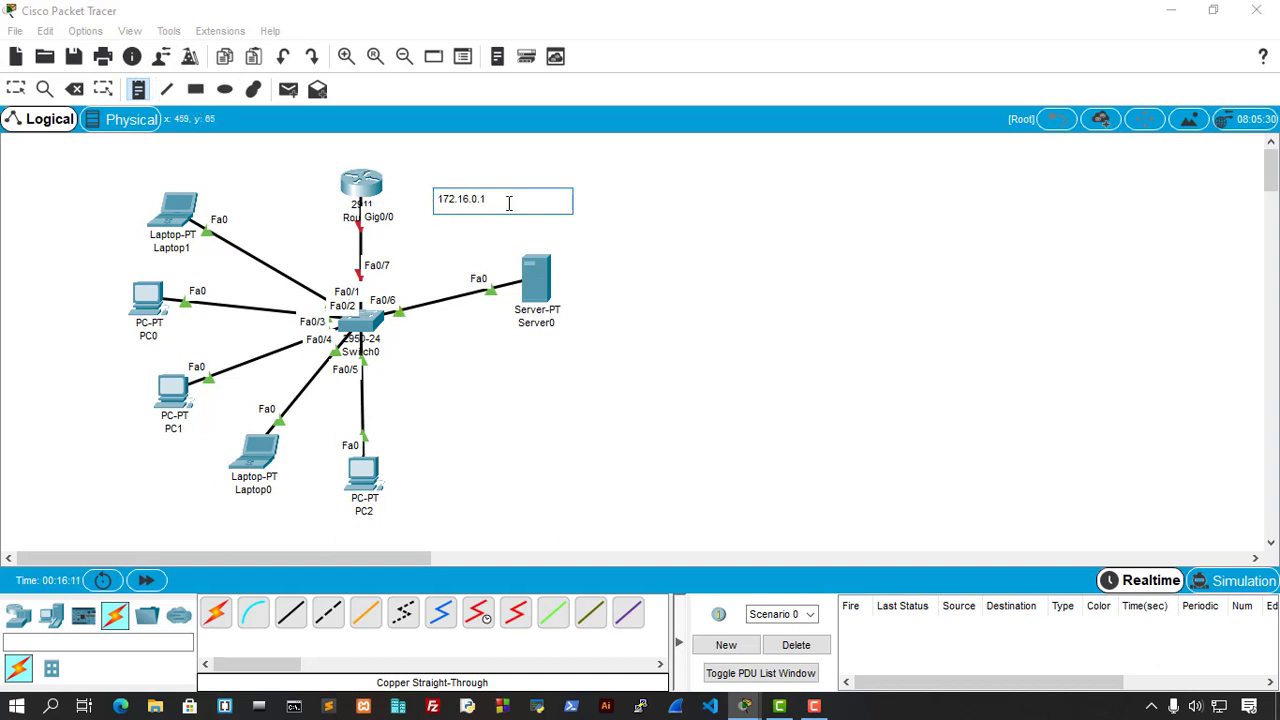
pyautogui.click(16, 89)
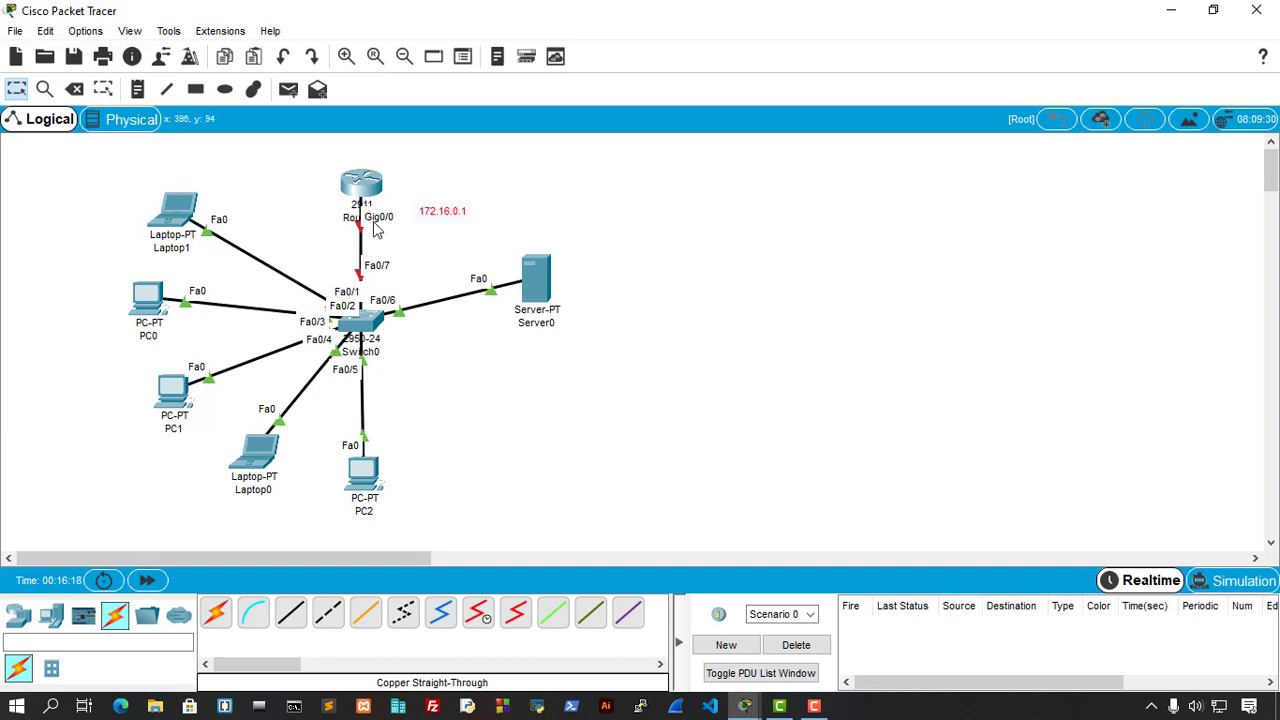
# Shift the server and the address note slightly lower, and rename the server DNS-Server.
pyautogui.moveTo(531, 303); pyautogui.dragTo(536, 322)
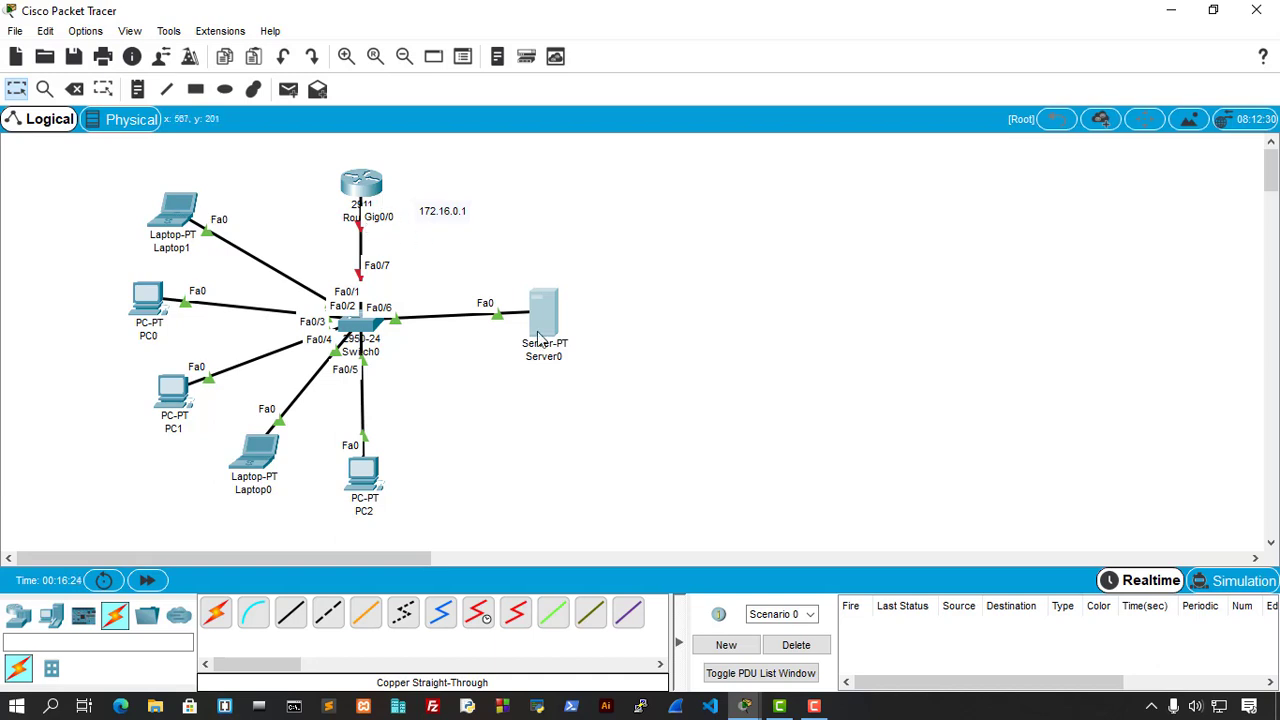
pyautogui.moveTo(450, 218); pyautogui.dragTo(459, 234)
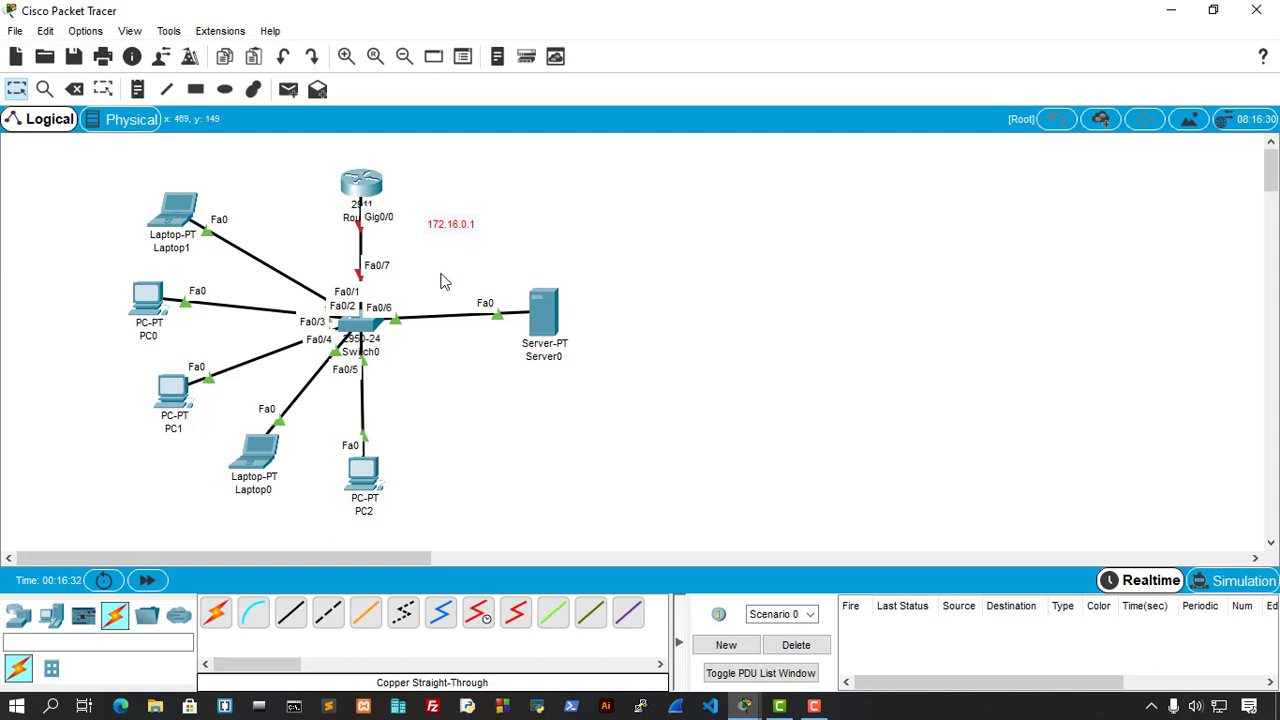
pyautogui.click(536, 359)
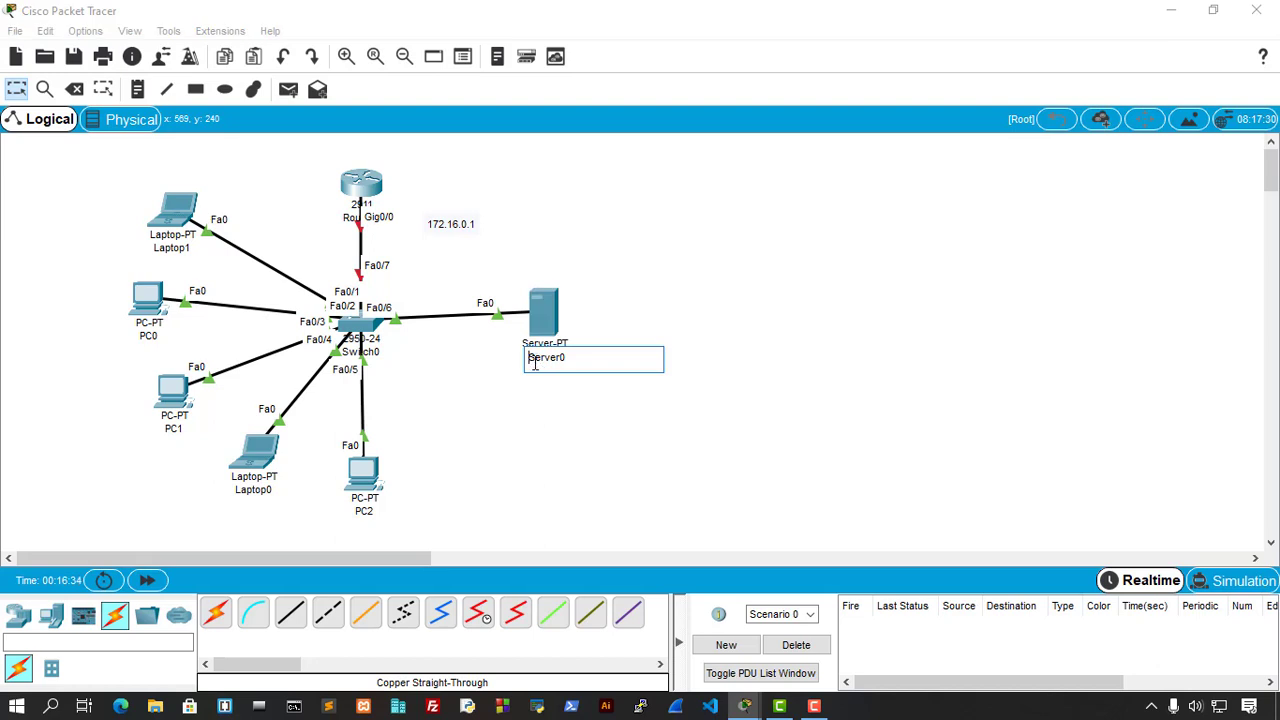
pyautogui.write('DNS-')
pyautogui.click(672, 514)
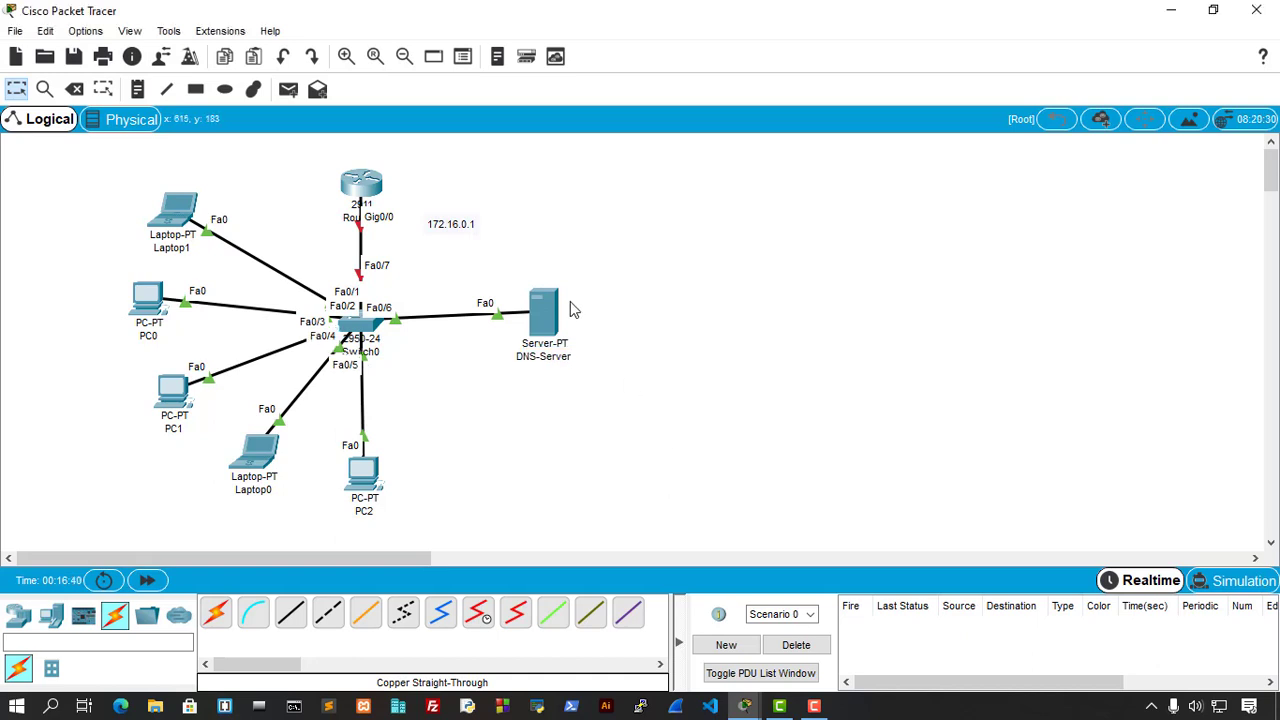
# Place a text note reading 172.16.0.2 above the server and nudge both address notes into place.
pyautogui.click(137, 91)
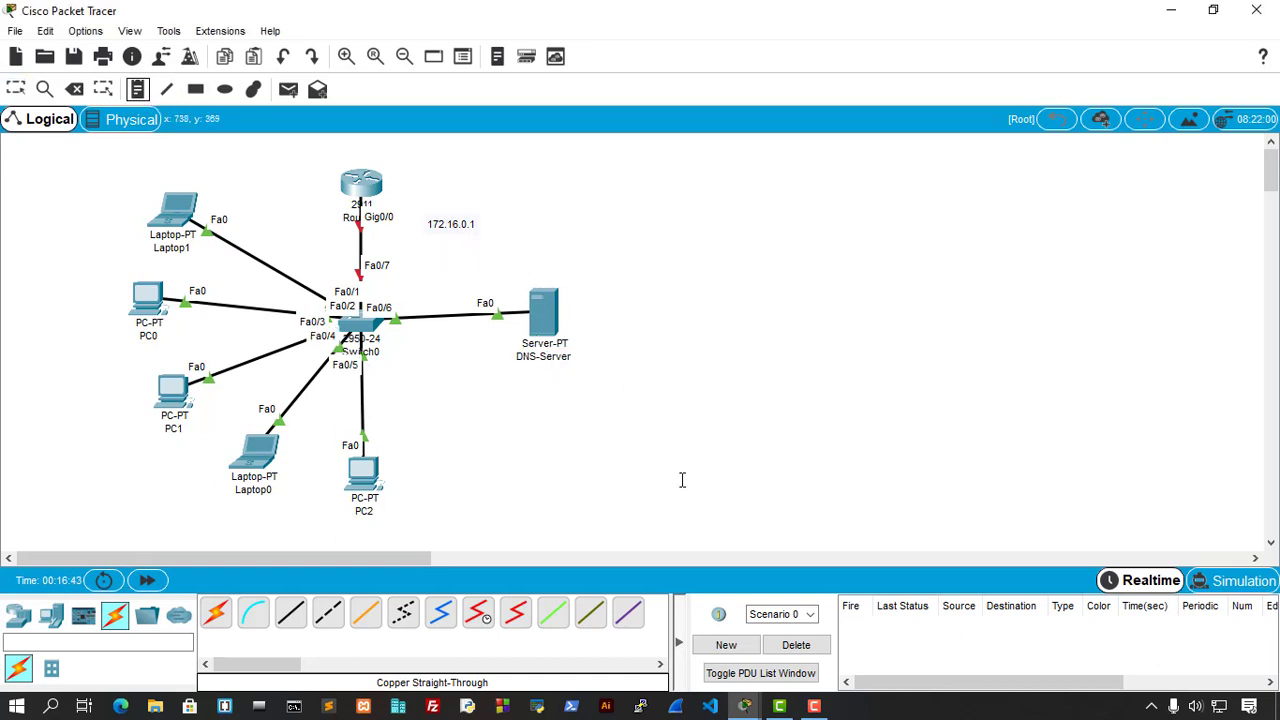
pyautogui.click(543, 266)
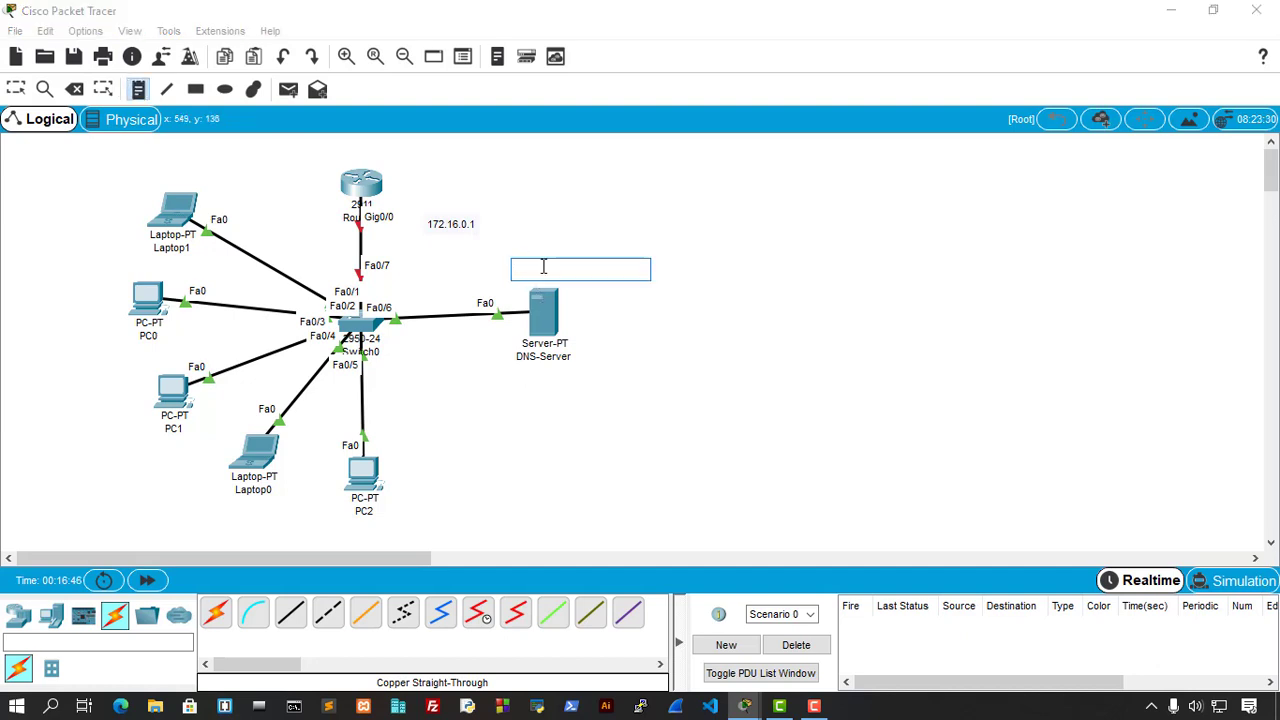
pyautogui.write('172.16.0.2')
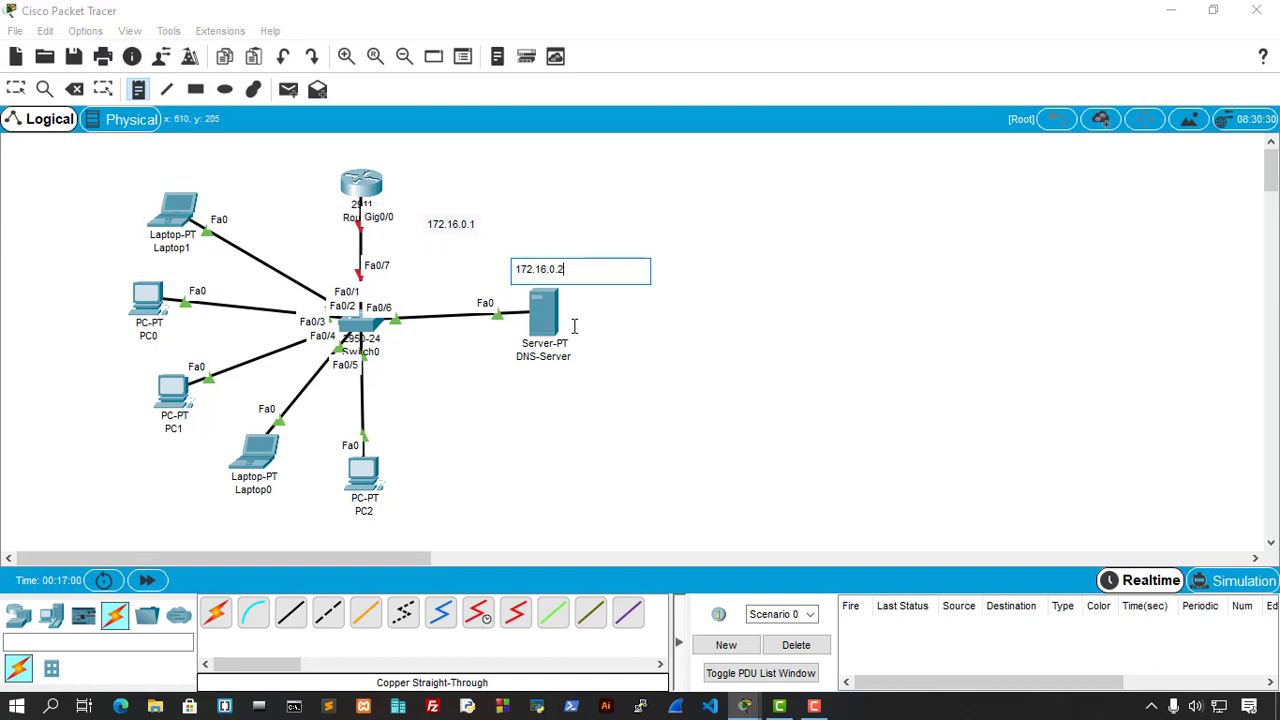
pyautogui.click(17, 90)
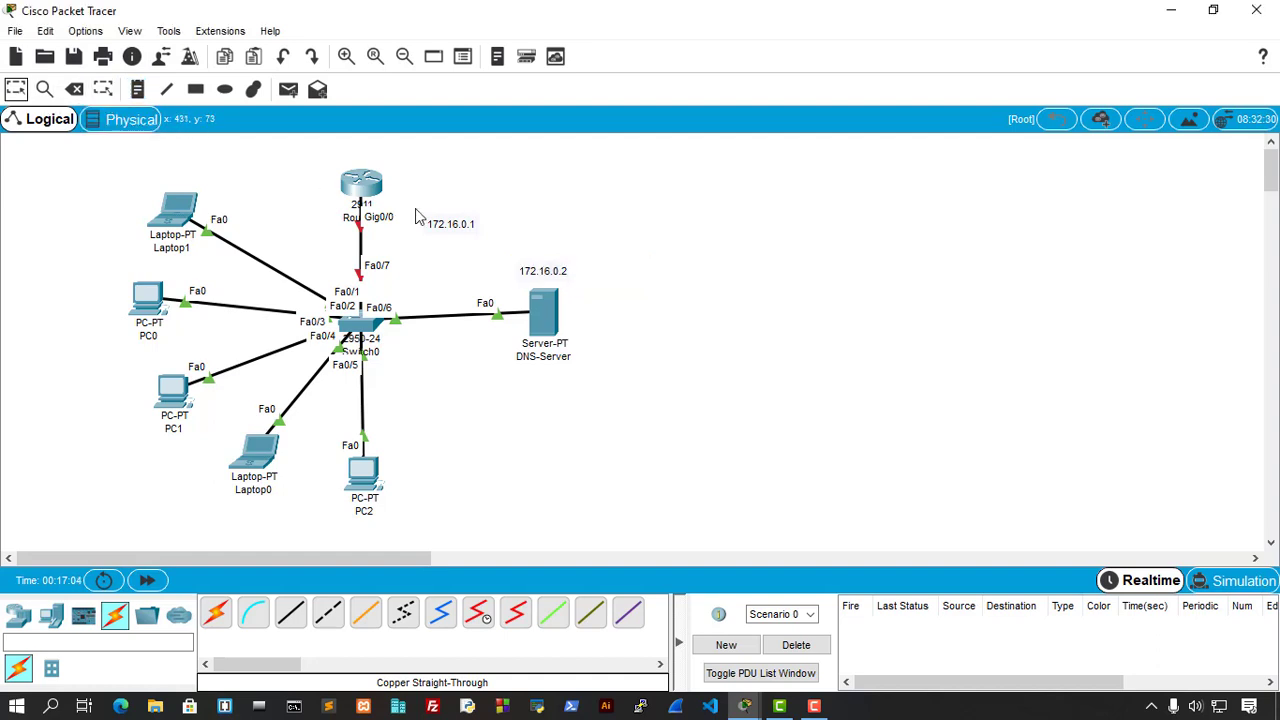
pyautogui.moveTo(459, 227); pyautogui.dragTo(452, 222)
pyautogui.moveTo(557, 273); pyautogui.dragTo(561, 269)
# Open the router's command-line interface and decline the initial configuration dialog to reach the Router> prompt.
pyautogui.click(365, 195)
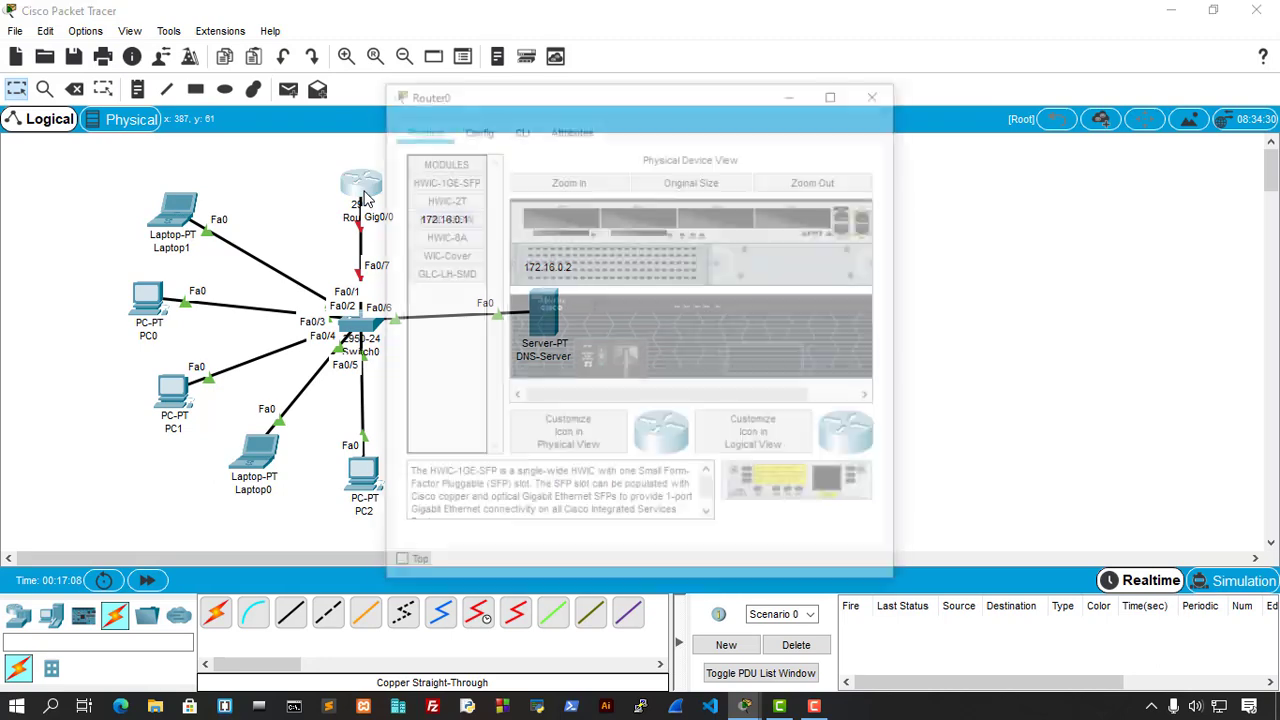
pyautogui.moveTo(625, 95); pyautogui.dragTo(976, 146)
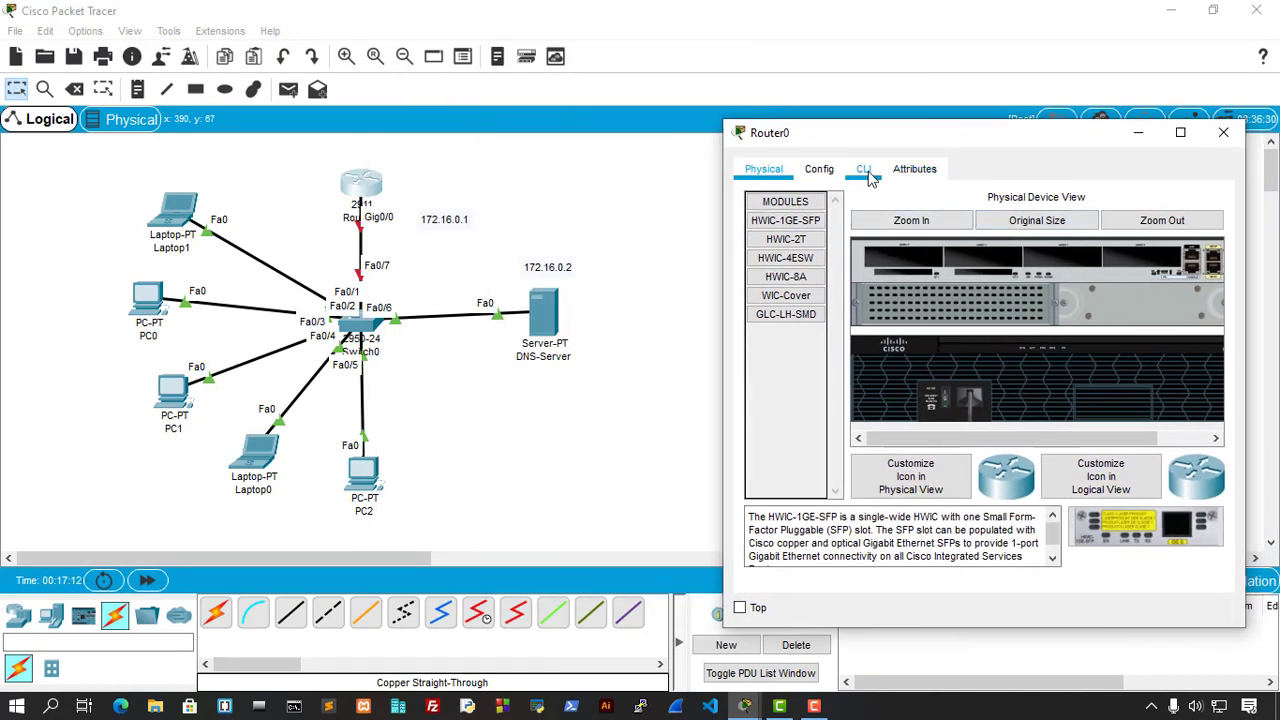
pyautogui.click(868, 172)
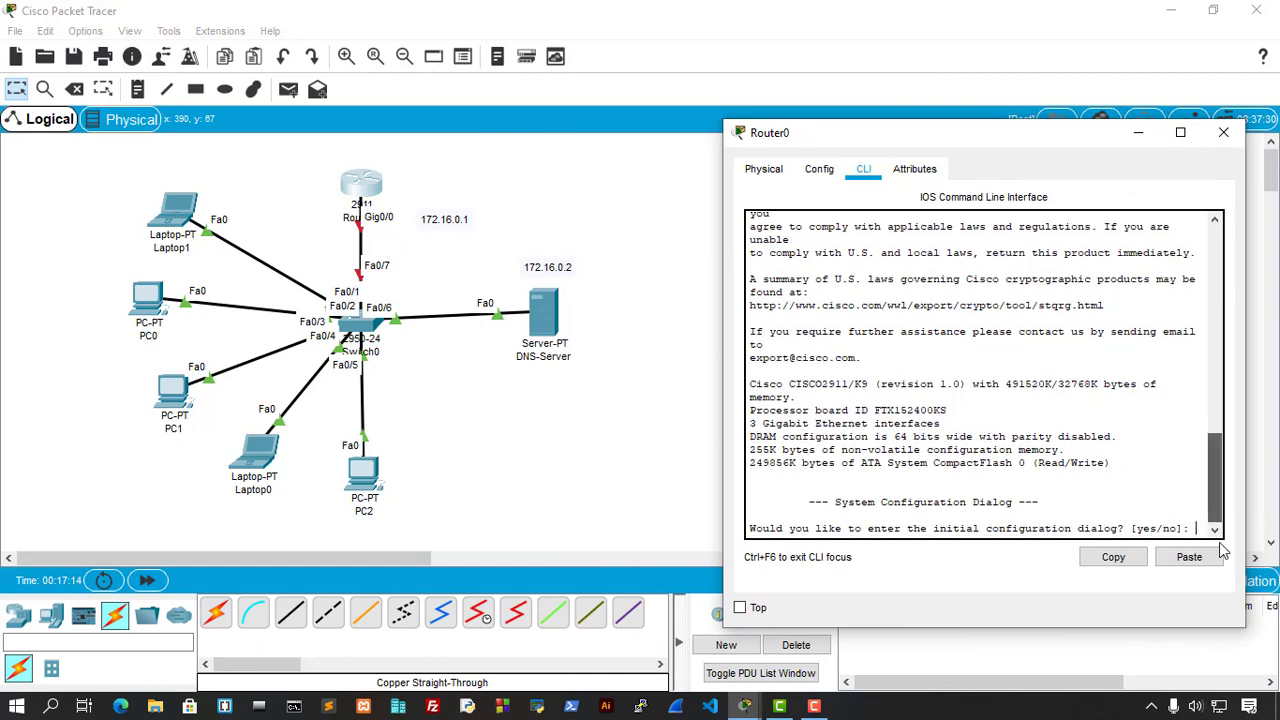
pyautogui.press('Return')
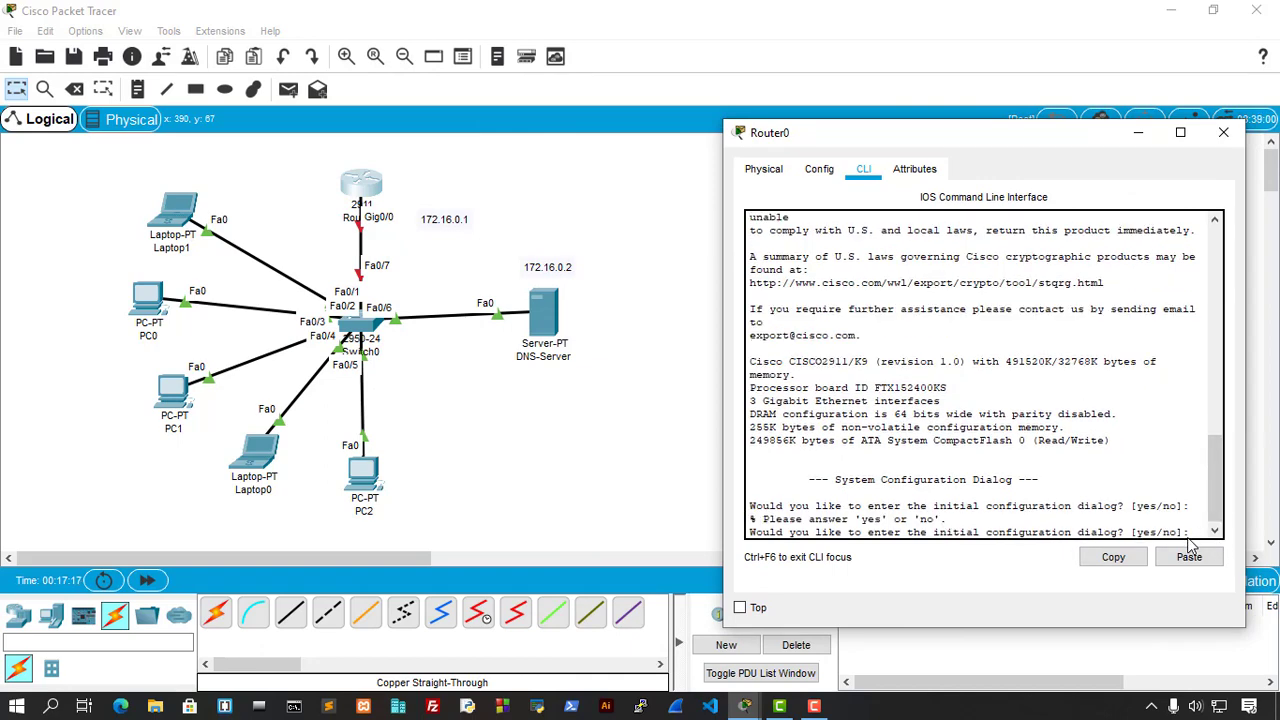
pyautogui.write('n')
pyautogui.press('Return')
pyautogui.press('Return')
pyautogui.press('Return')
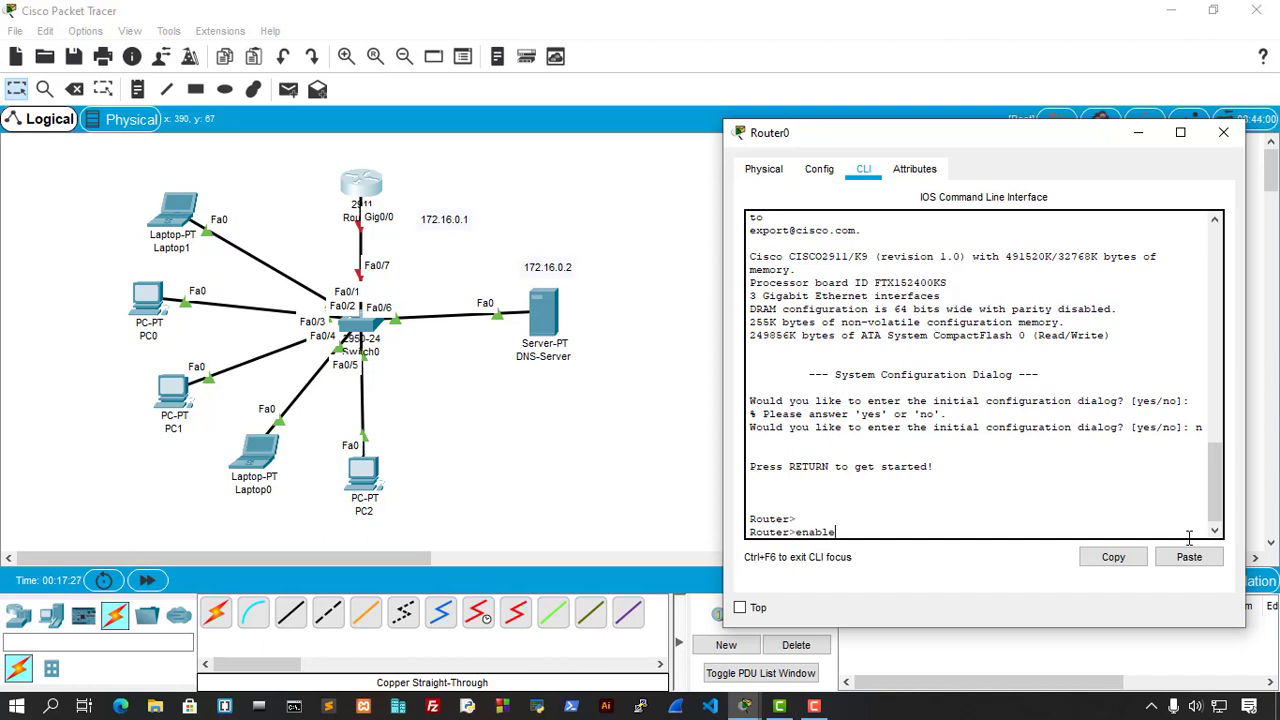
# Enter privileged mode, enter global configuration mode and set the router's hostname to R1.
pyautogui.write('enable')
pyautogui.press('Return')
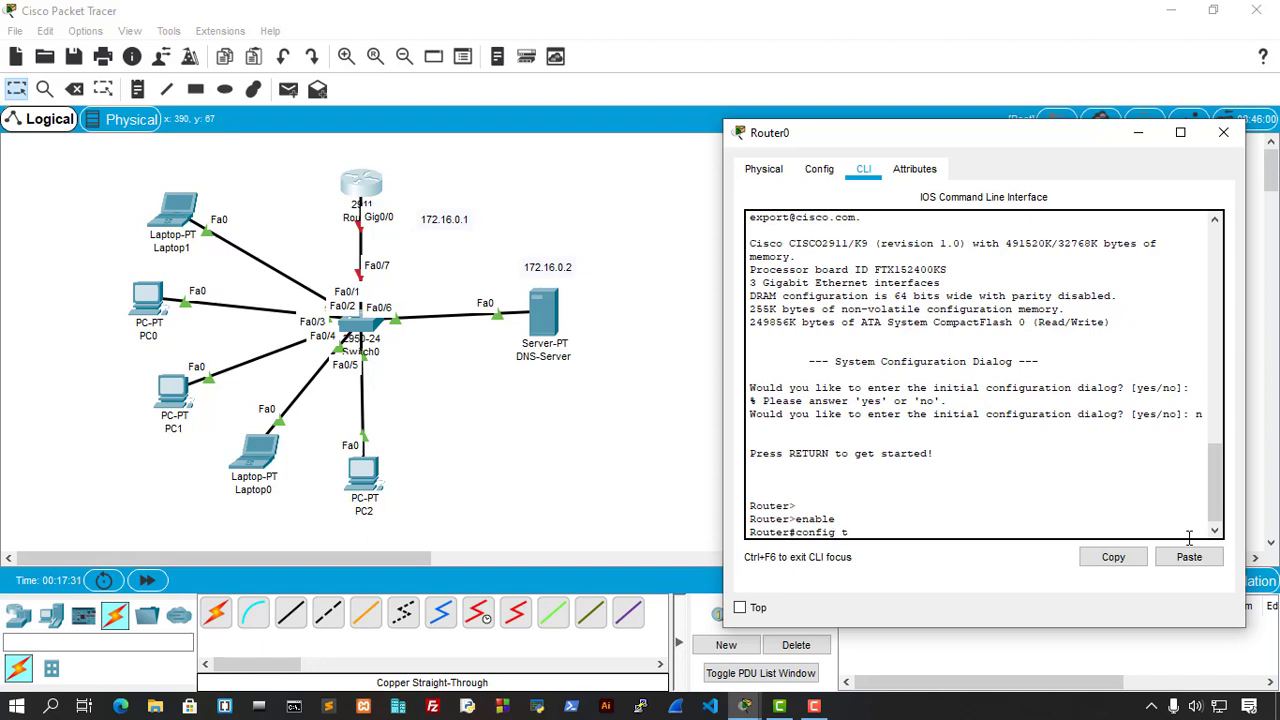
pyautogui.press('Return')
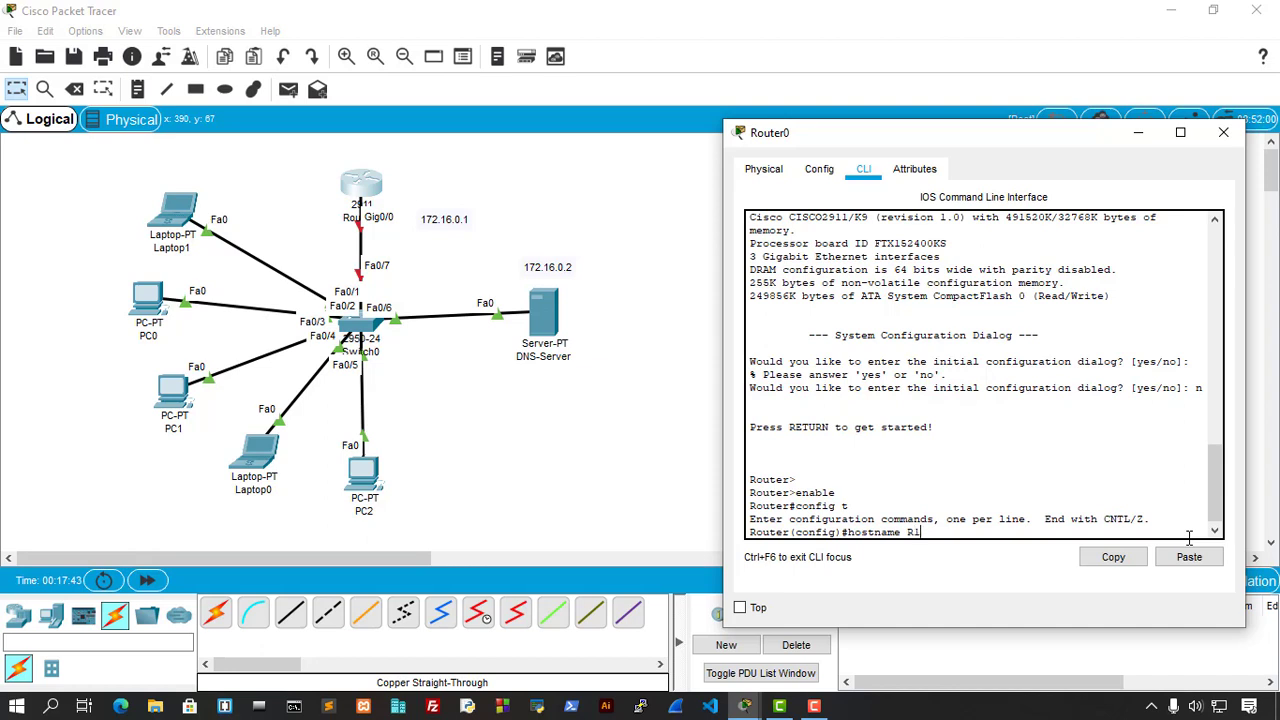
pyautogui.press('Return')
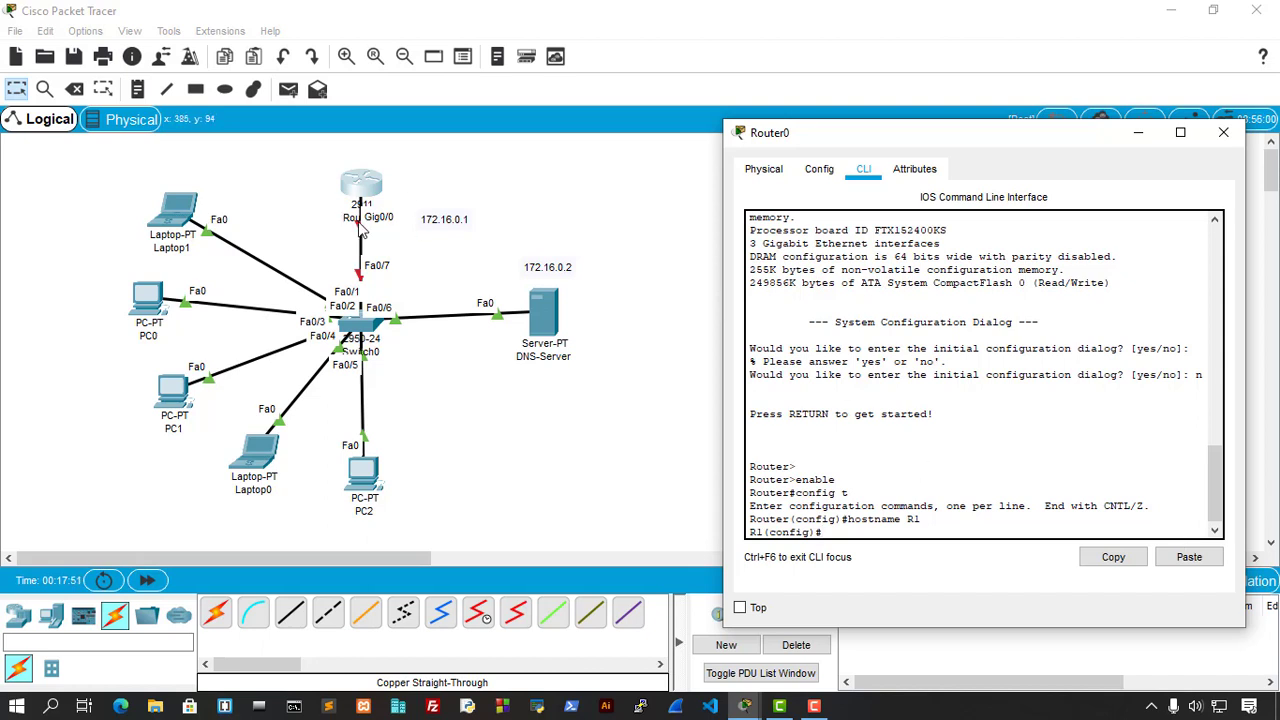
# Enter interface configuration for gig0/0 on the router and shift the 172.16.0.1 note closer to the router.
pyautogui.write('int gig0/0')
pyautogui.press('Return')
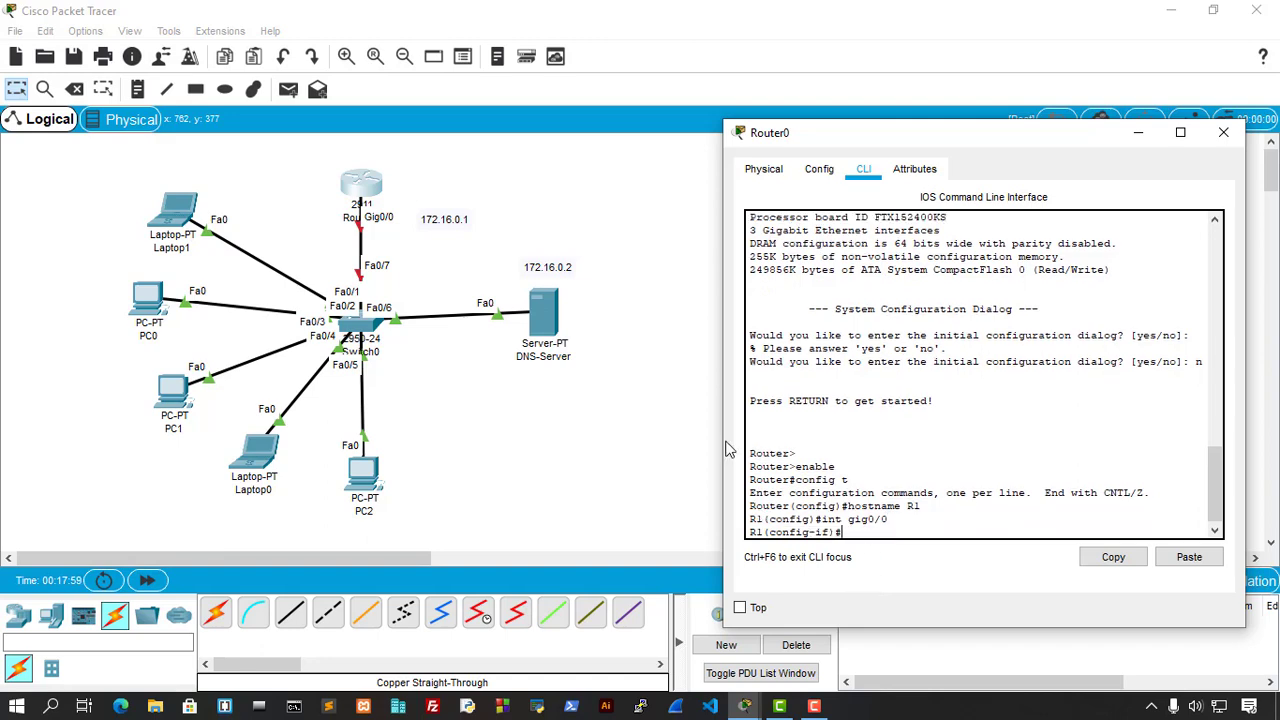
pyautogui.click(447, 225)
pyautogui.moveTo(448, 229); pyautogui.dragTo(441, 226)
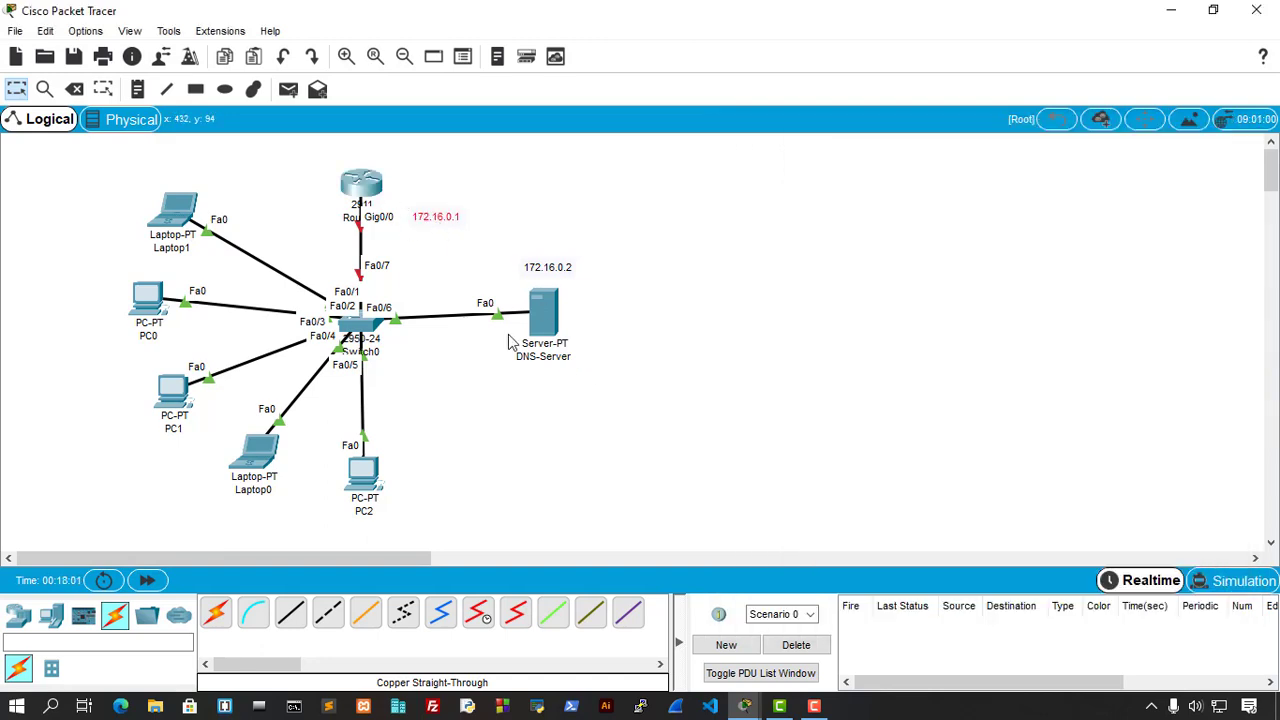
# Assign 172.16.0.1 with mask 255.255.0.0 to the router's GigabitEthernet0/0 and enable the interface with no shut.
pyautogui.click(362, 188)
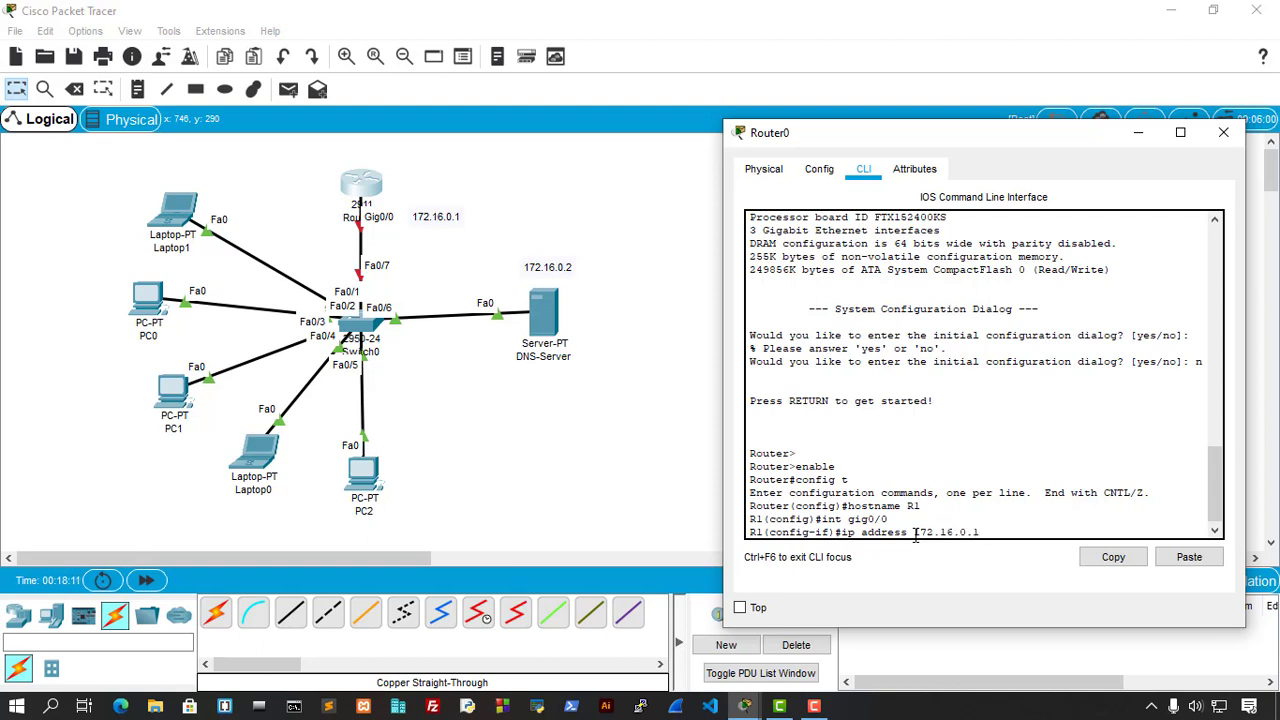
pyautogui.write('55.255.0.0')
pyautogui.press('Return')
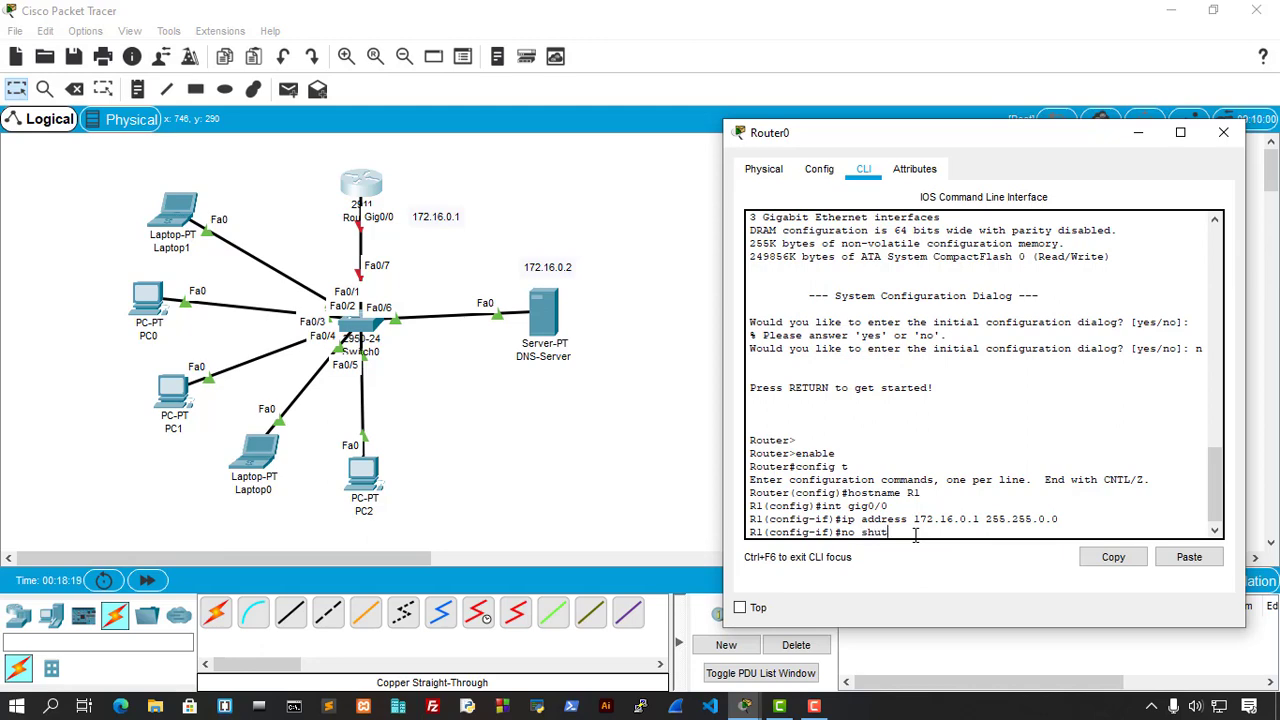
pyautogui.write('no shut')
pyautogui.press('Return')
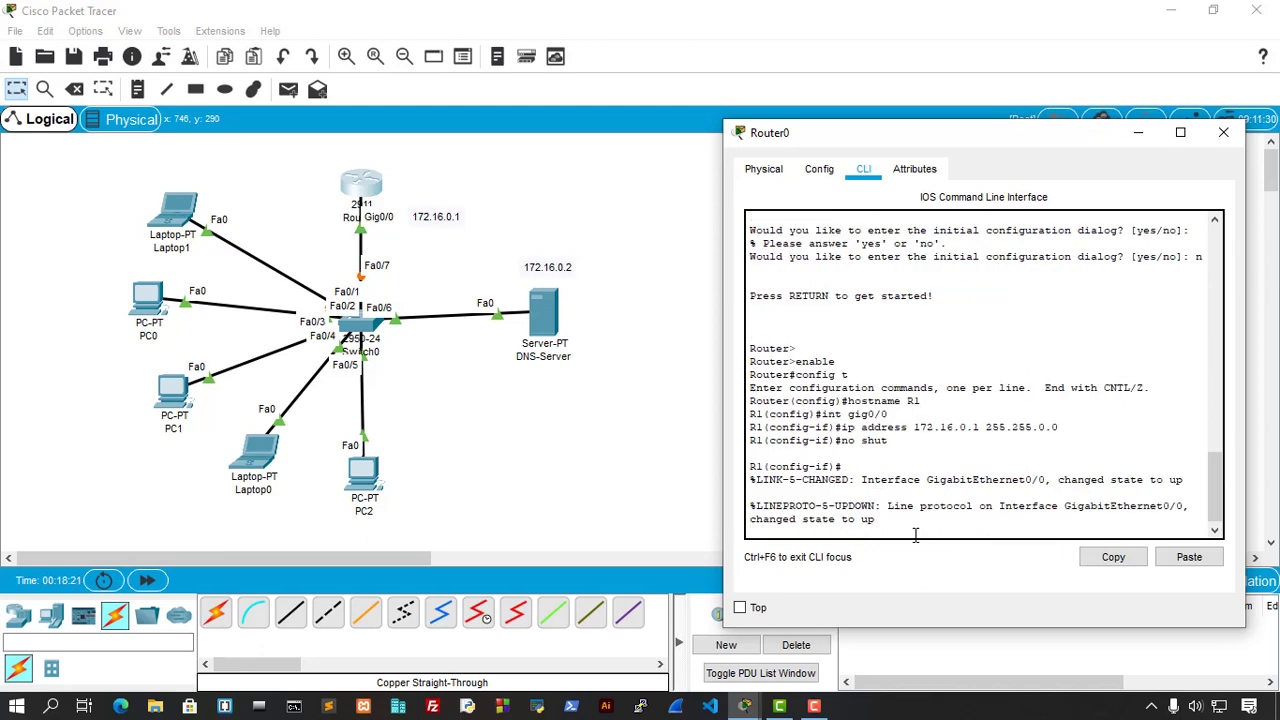
pyautogui.press('Return')
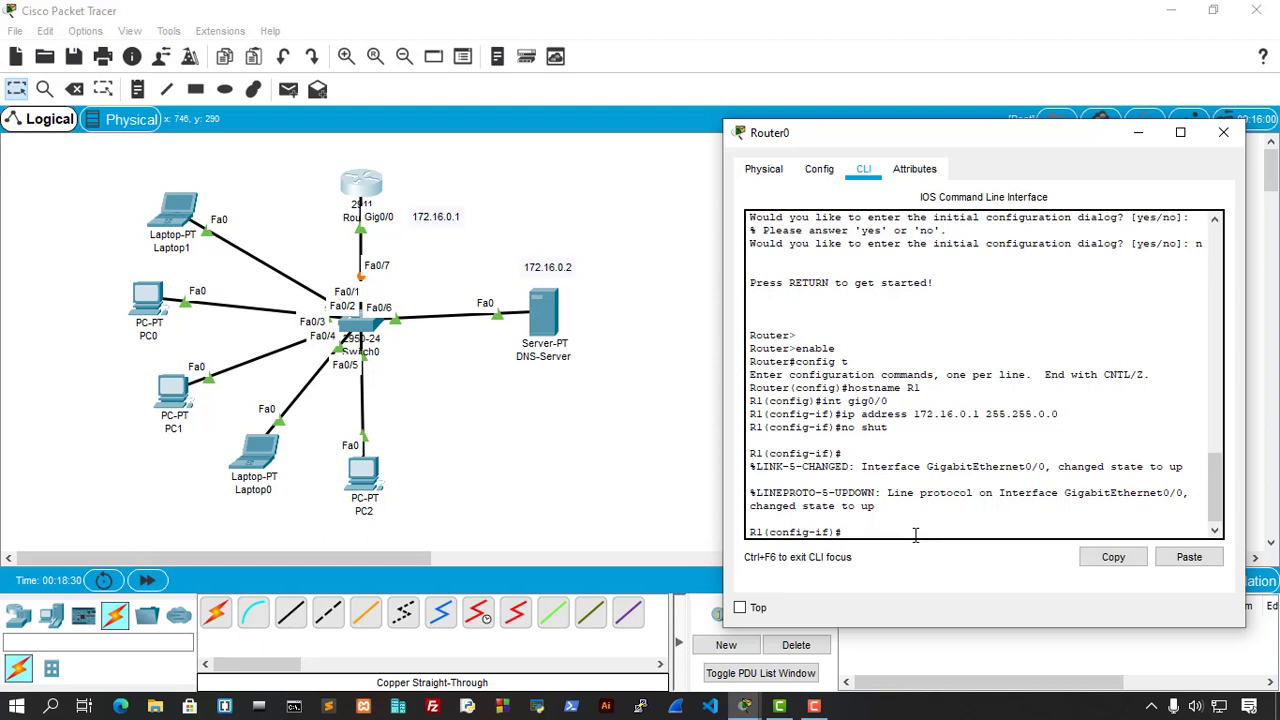
# Exit configuration mode back to the R1# prompt and save the router's configuration with write.
pyautogui.write('exit')
pyautogui.press('Return')
pyautogui.press('Return')
pyautogui.press('Return')
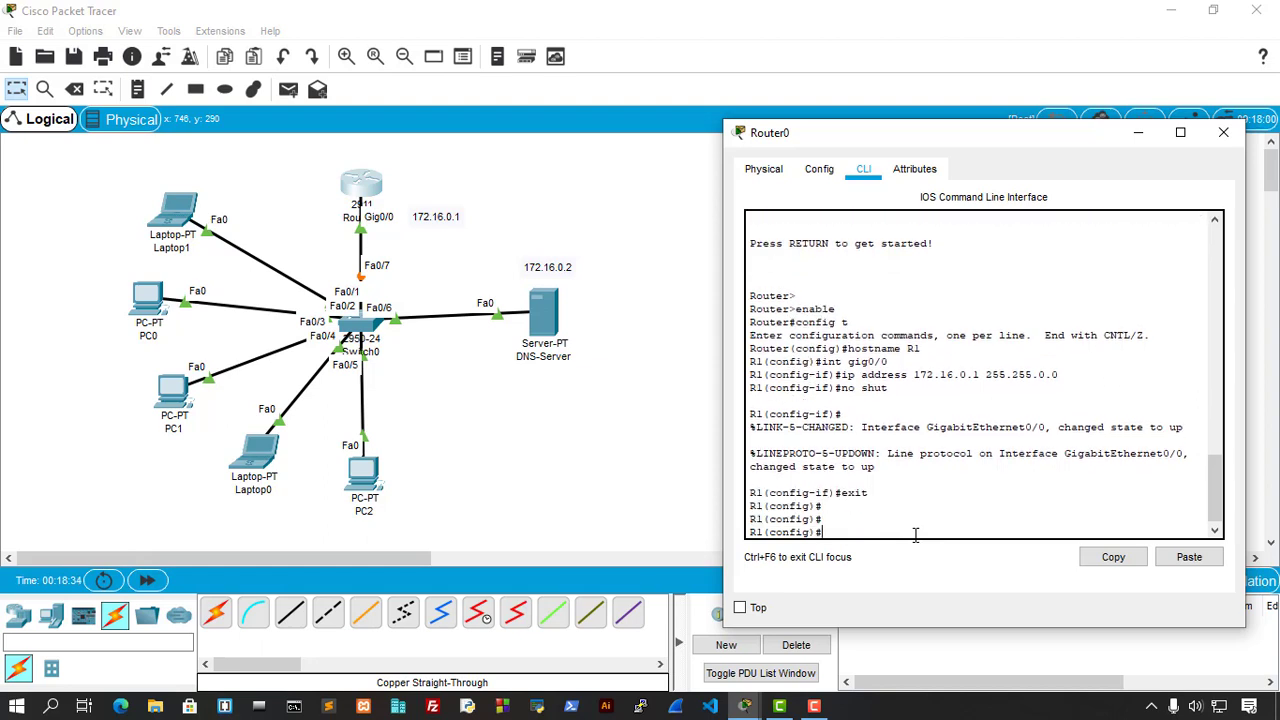
pyautogui.write('exit')
pyautogui.press('Return')
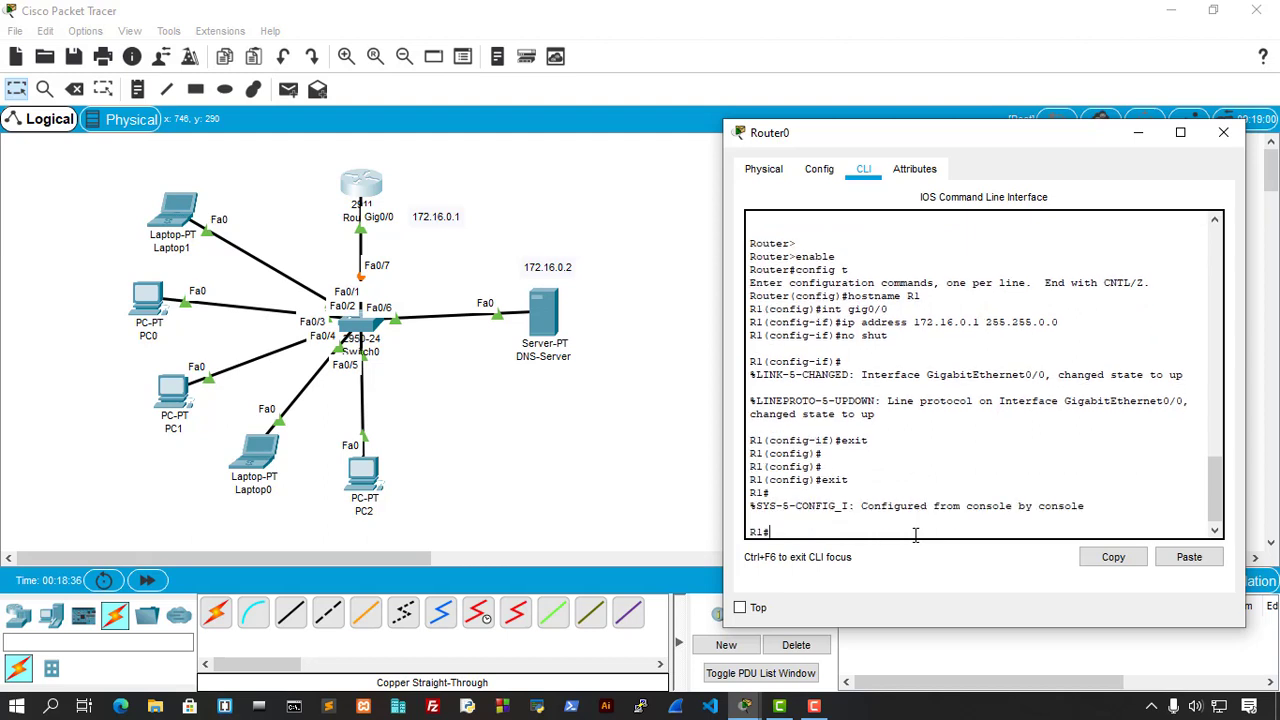
pyautogui.write('wrtie')
pyautogui.press('BackSpace')
pyautogui.press('BackSpace')
pyautogui.press('BackSpace')
pyautogui.write('ite')
pyautogui.press('Return')
pyautogui.press('Return')
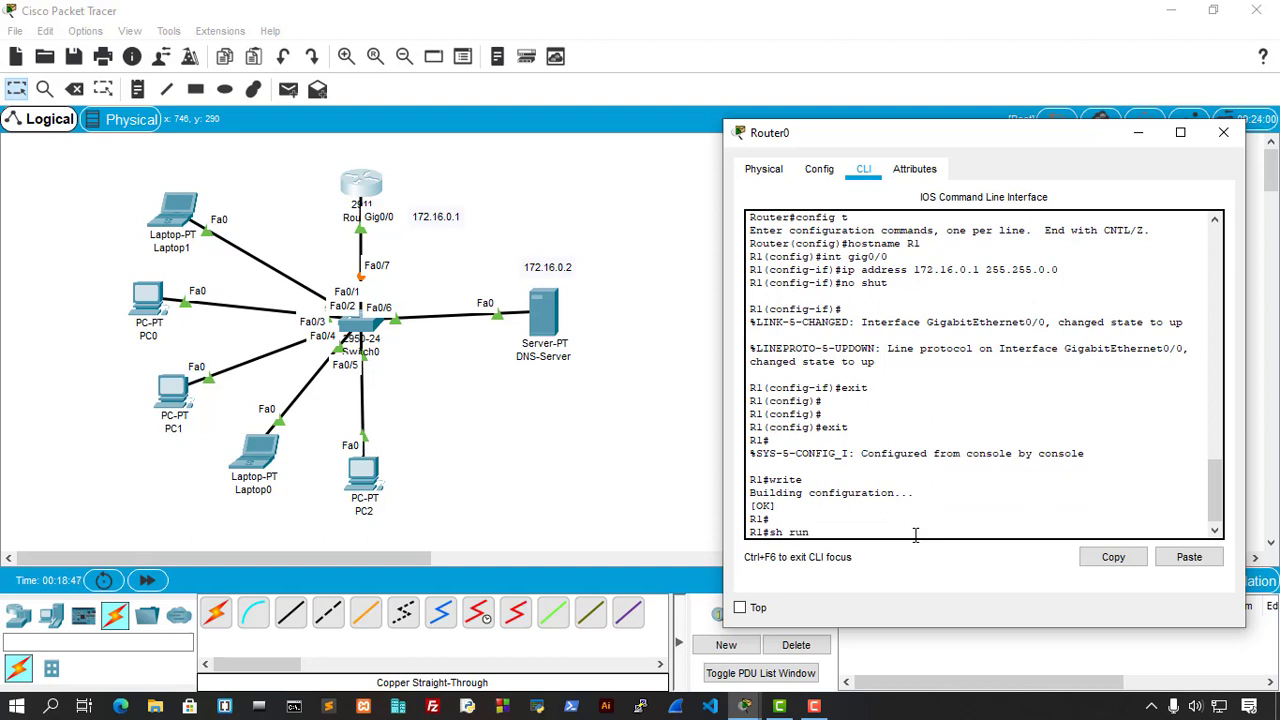
# Display the router's running configuration with sh run, examine the GigabitEthernet interface settings, and close the router window.
pyautogui.write('sh run')
pyautogui.press('Return')
pyautogui.press('Return')
pyautogui.press('Return')
pyautogui.press('space')
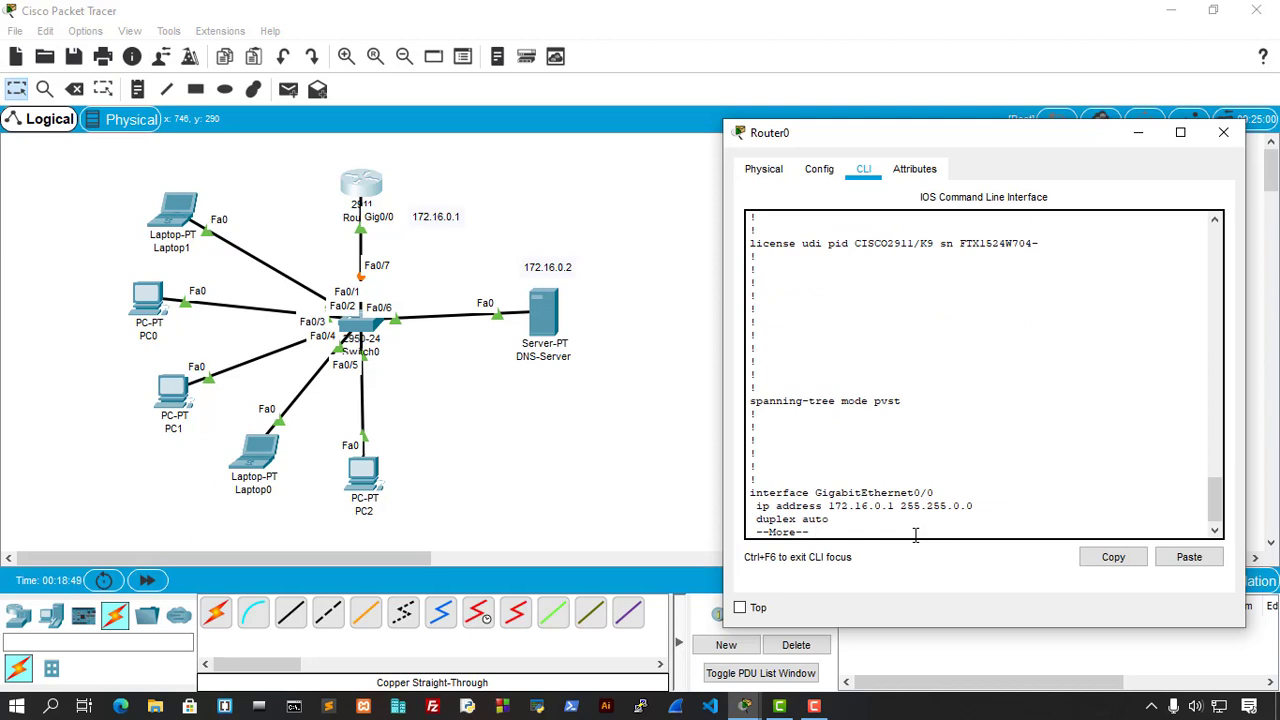
pyautogui.press('Return')
pyautogui.press('Return')
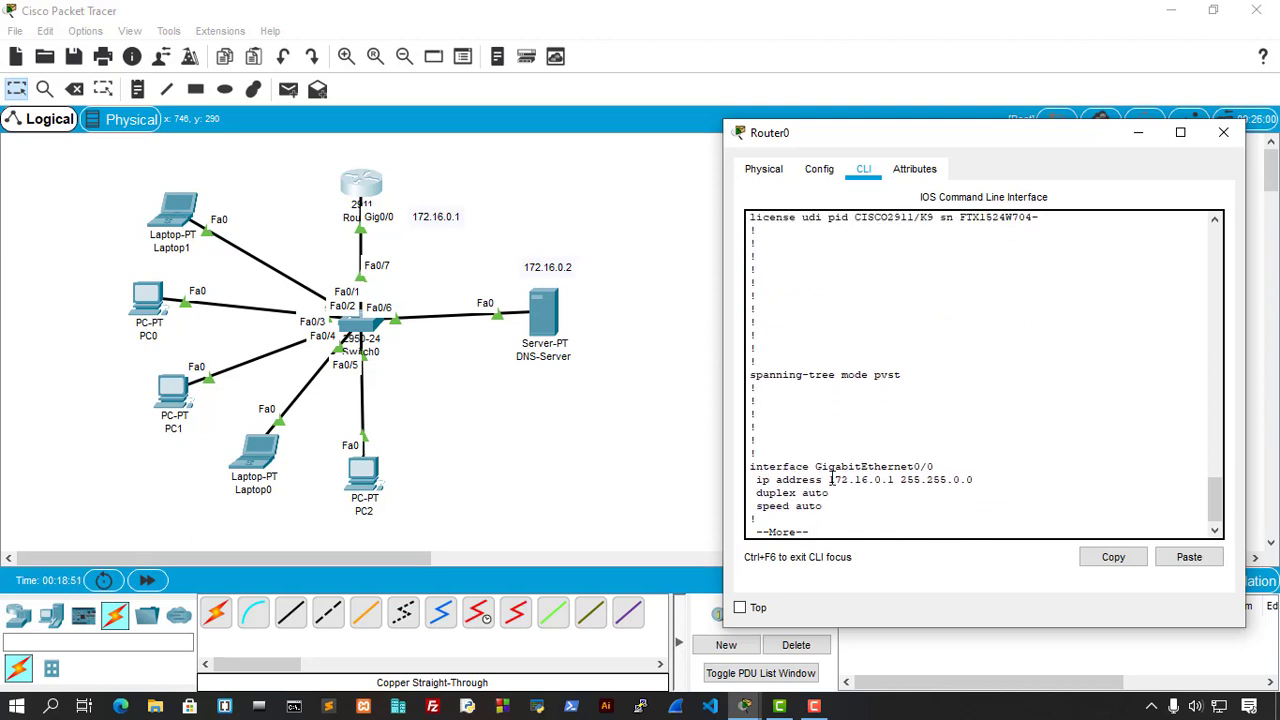
pyautogui.press('space')
pyautogui.scroll(3, 958, 479)
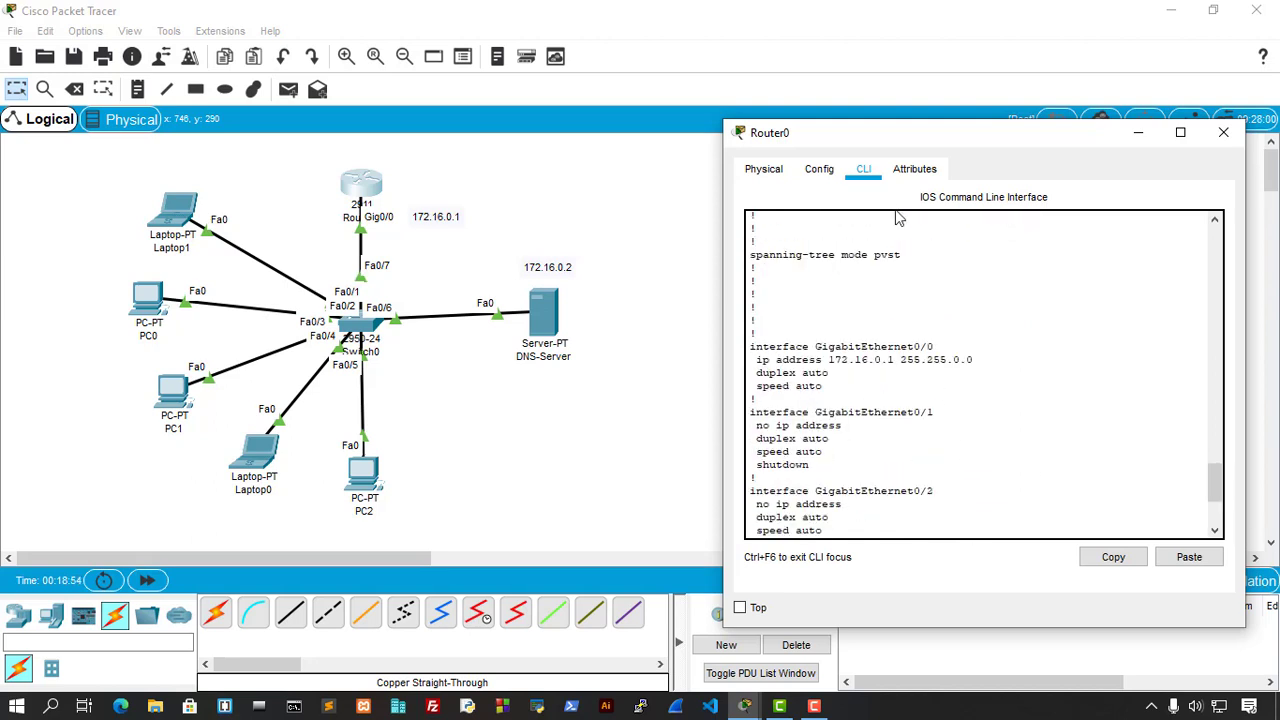
pyautogui.click(1225, 135)
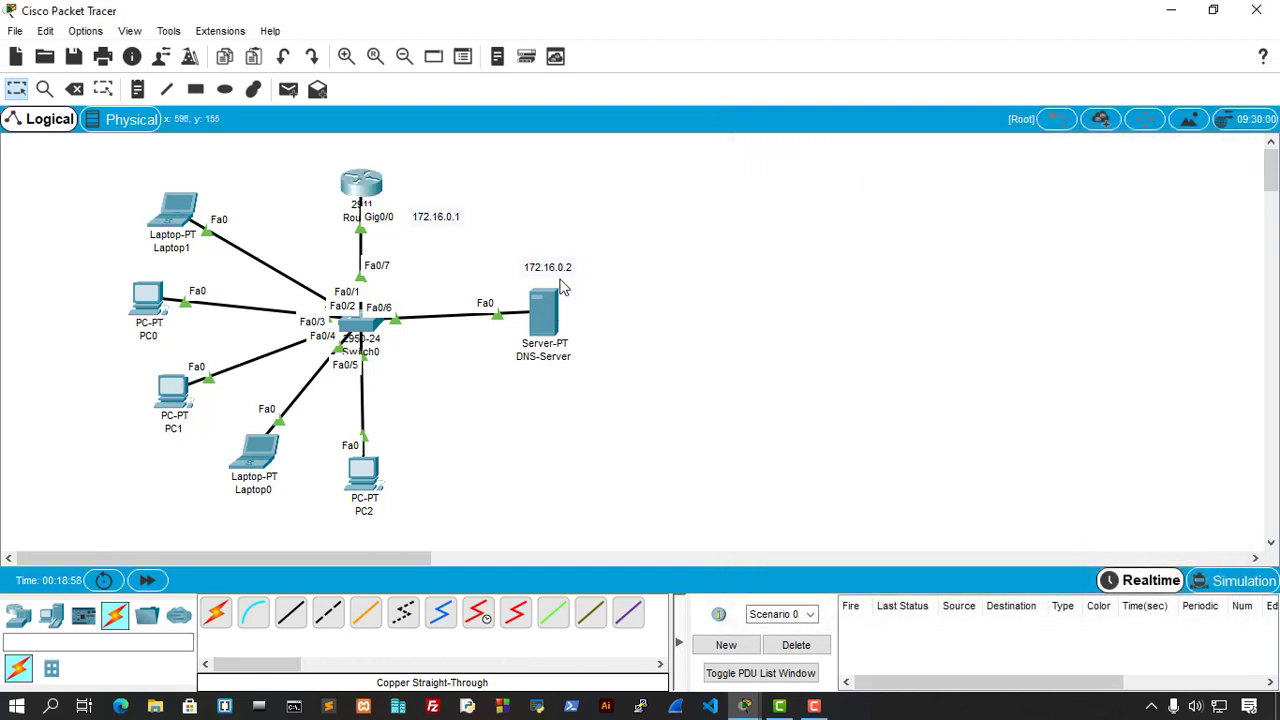
# Shift the 172.16.0.2 note slightly and give the server the static IPv4 address 172.16.0.2 with subnet mask 255.255.0.0.
pyautogui.moveTo(546, 305)
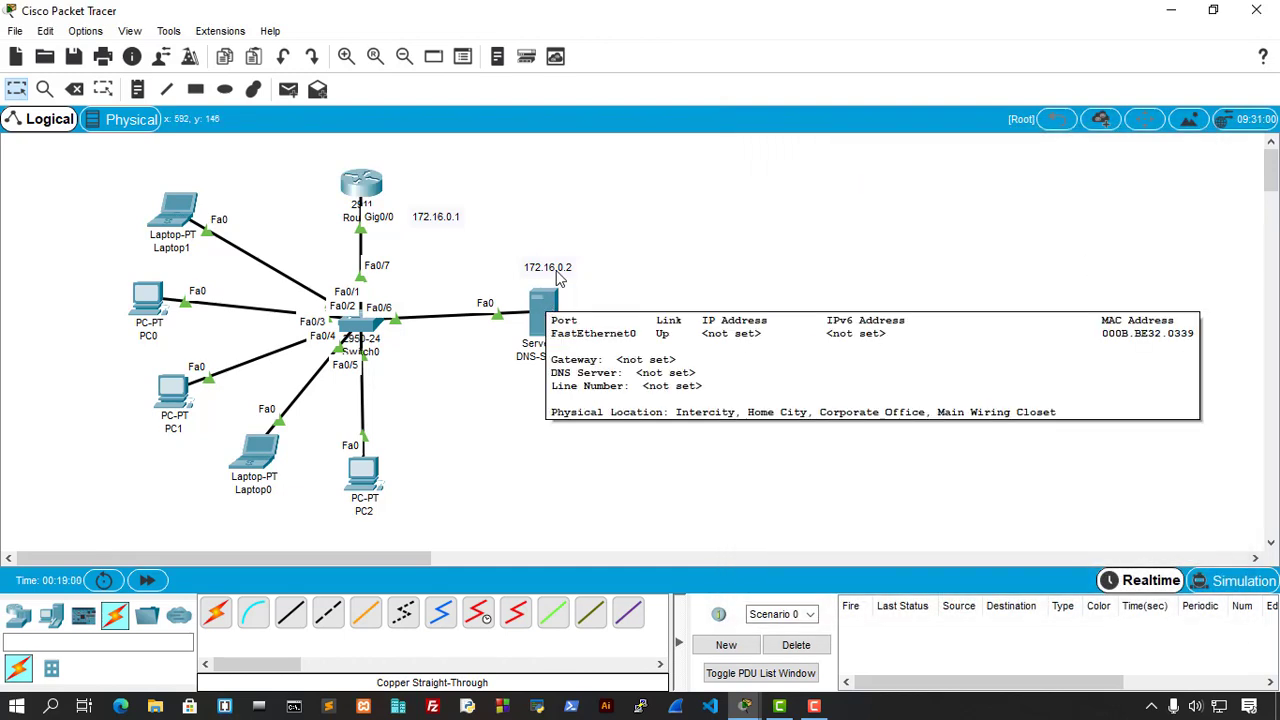
pyautogui.moveTo(555, 271); pyautogui.dragTo(541, 270)
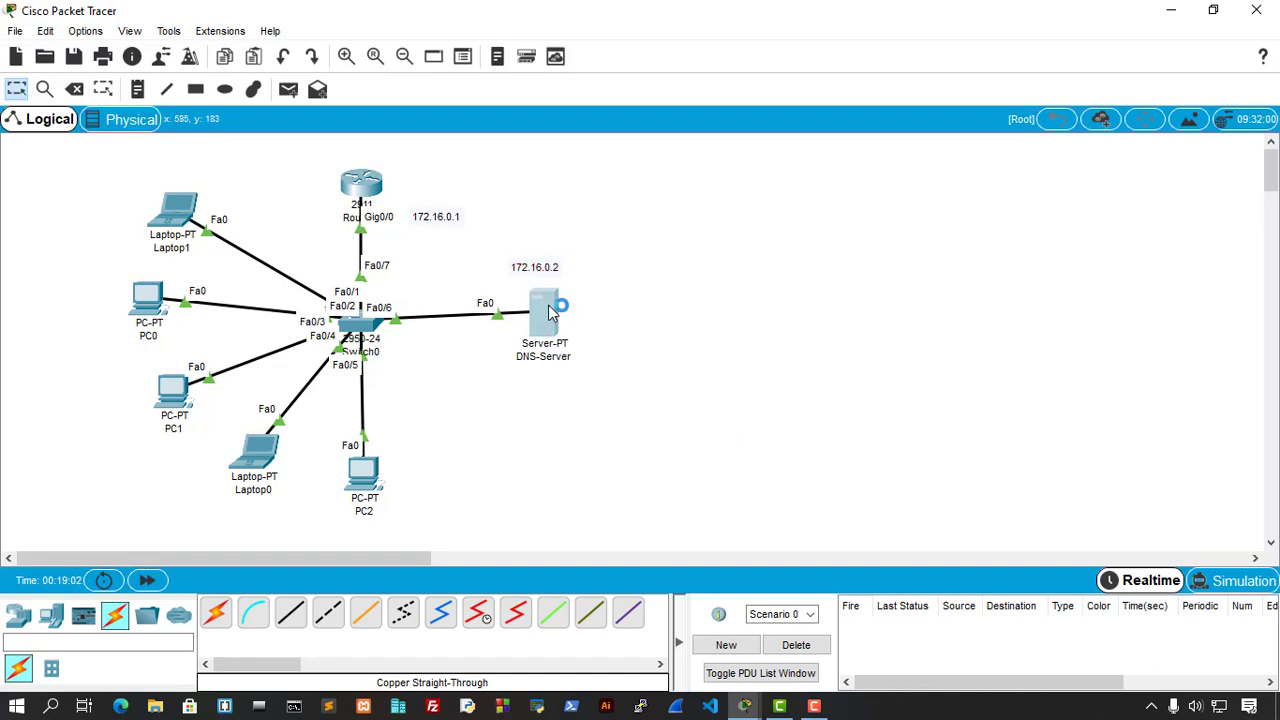
pyautogui.click(553, 312)
pyautogui.moveTo(657, 93); pyautogui.dragTo(947, 148)
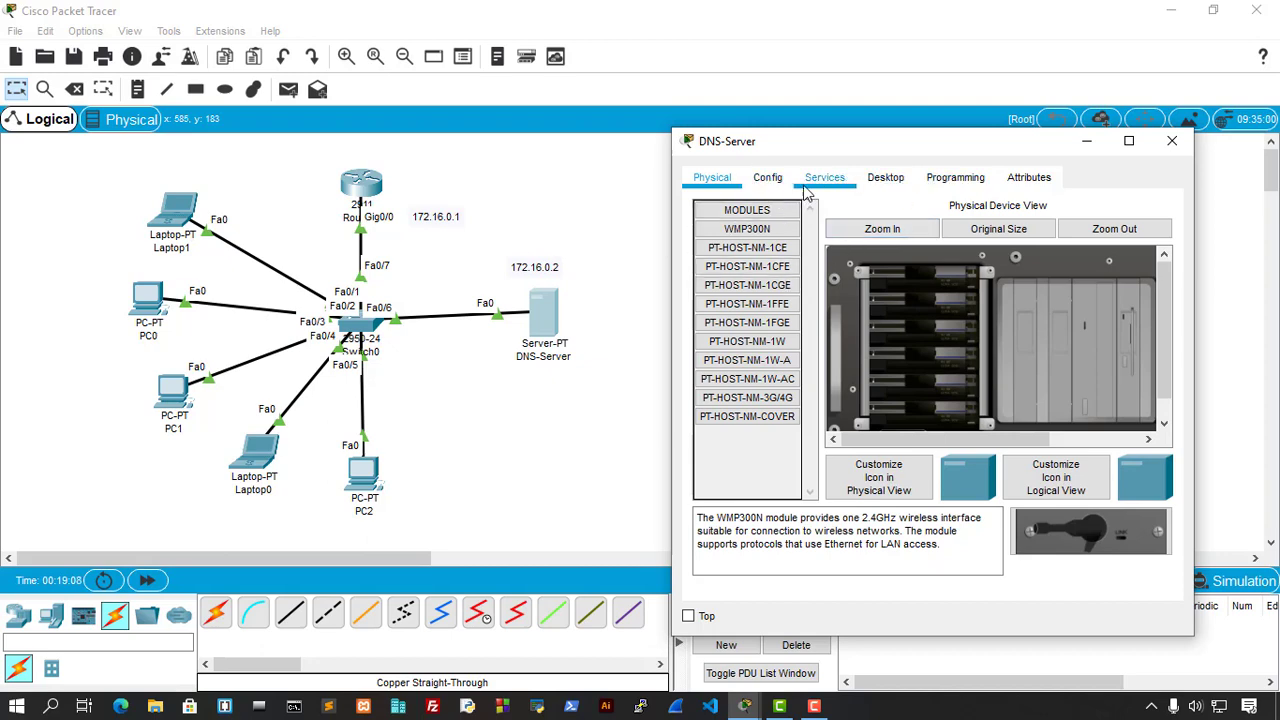
pyautogui.click(885, 180)
pyautogui.click(740, 255)
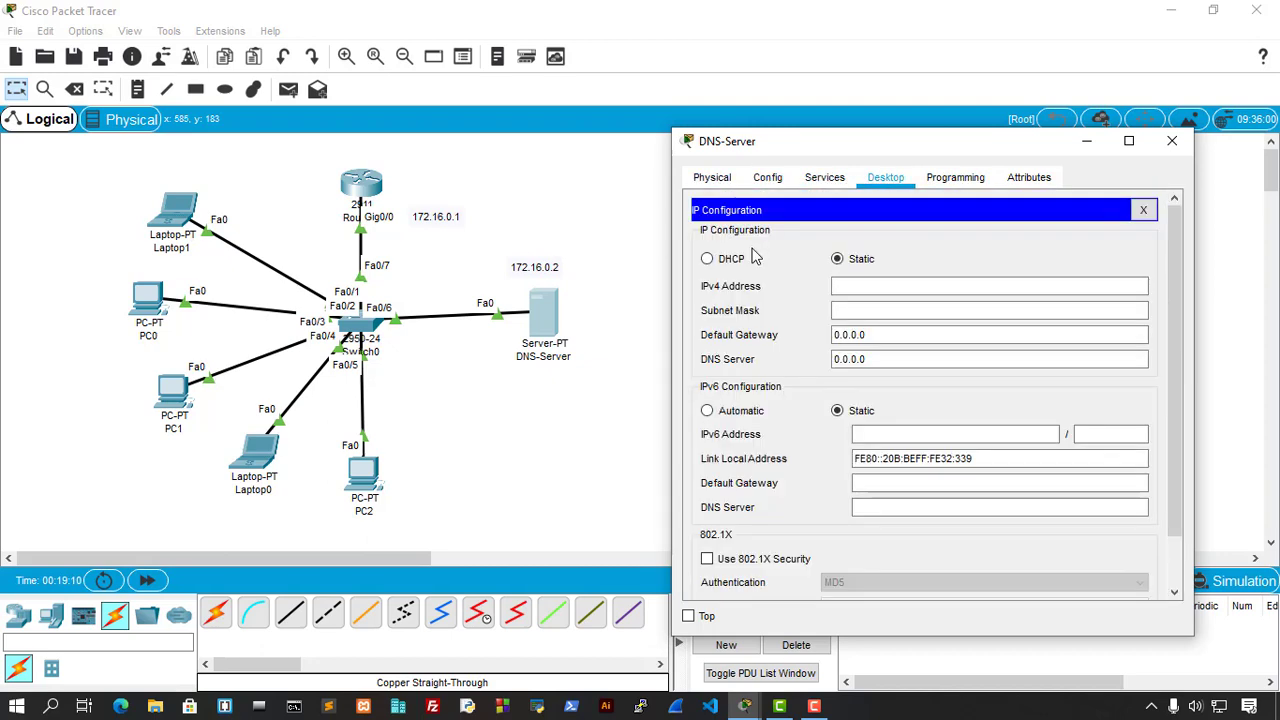
pyautogui.click(837, 286)
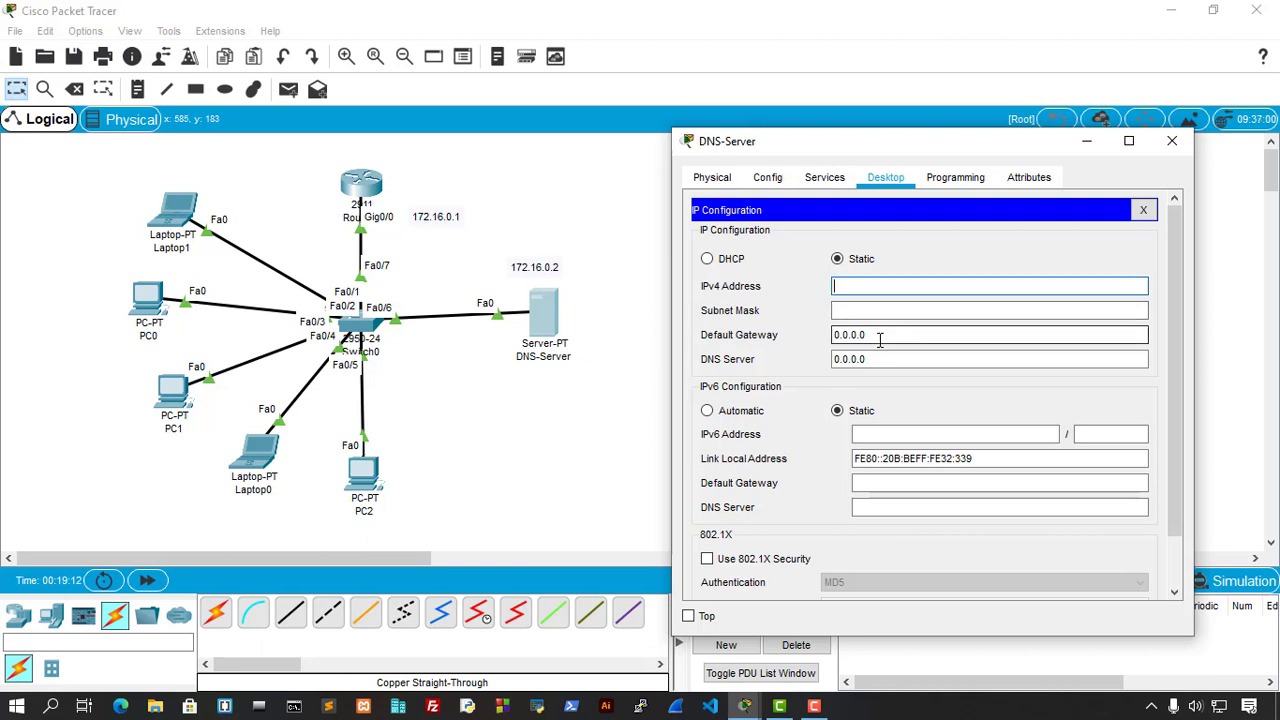
pyautogui.write('172.16.0.2')
pyautogui.press('Tab')
pyautogui.press('Tab')
# Set the server's default gateway to 172.16.0.1 and its DNS server to 172.16.0.2, and close the IP configuration.
pyautogui.write('17')
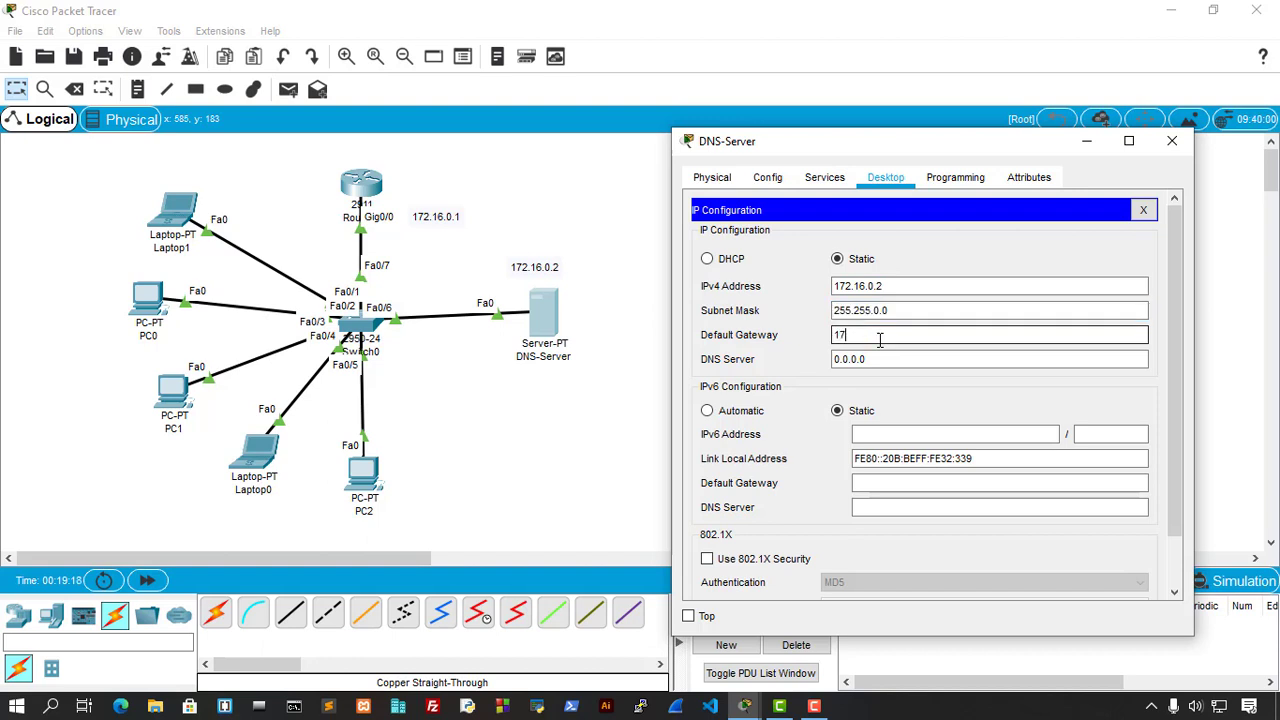
pyautogui.write('2.16.10')
pyautogui.write('0.1')
pyautogui.click(897, 360)
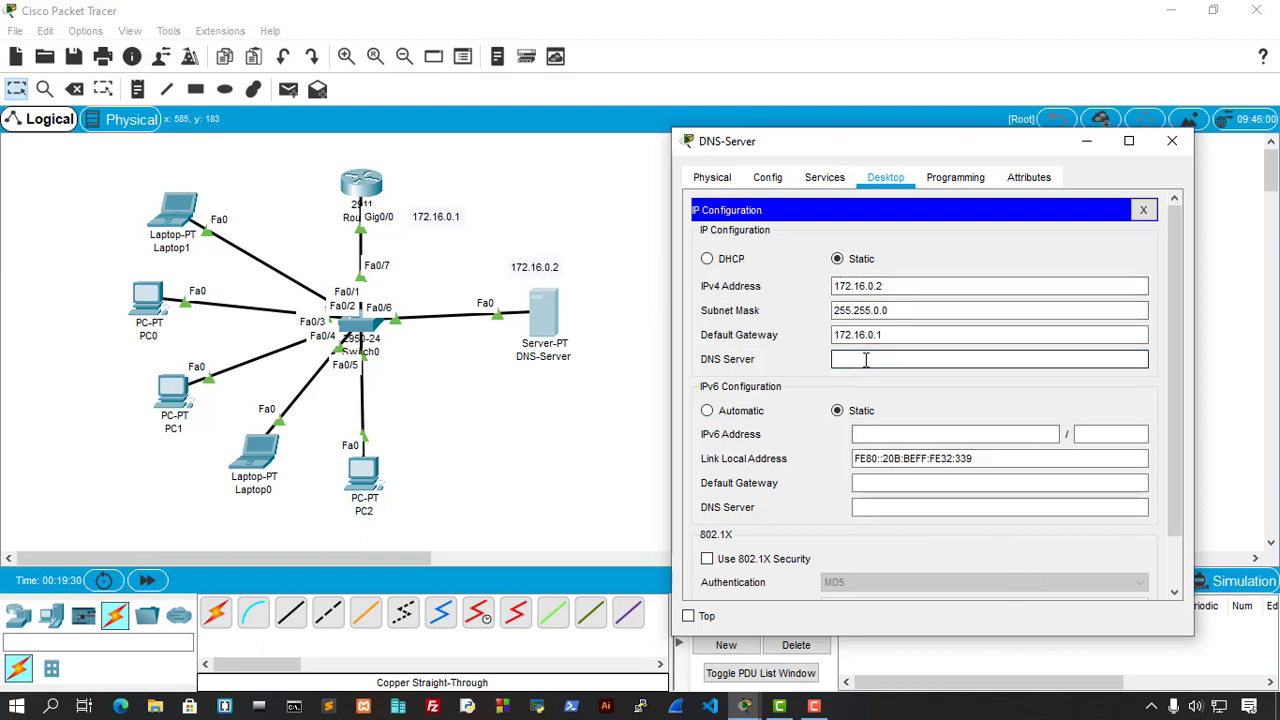
pyautogui.write('172.16.10')
pyautogui.write('.0')
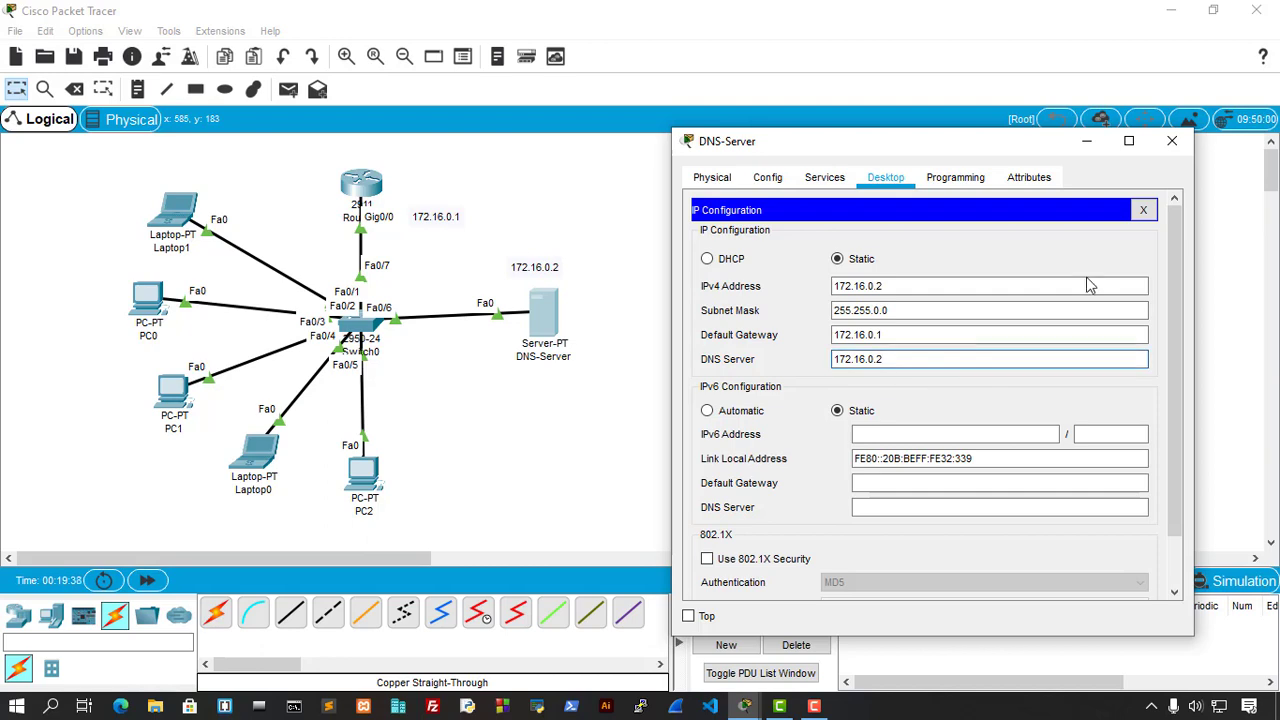
pyautogui.click(1143, 210)
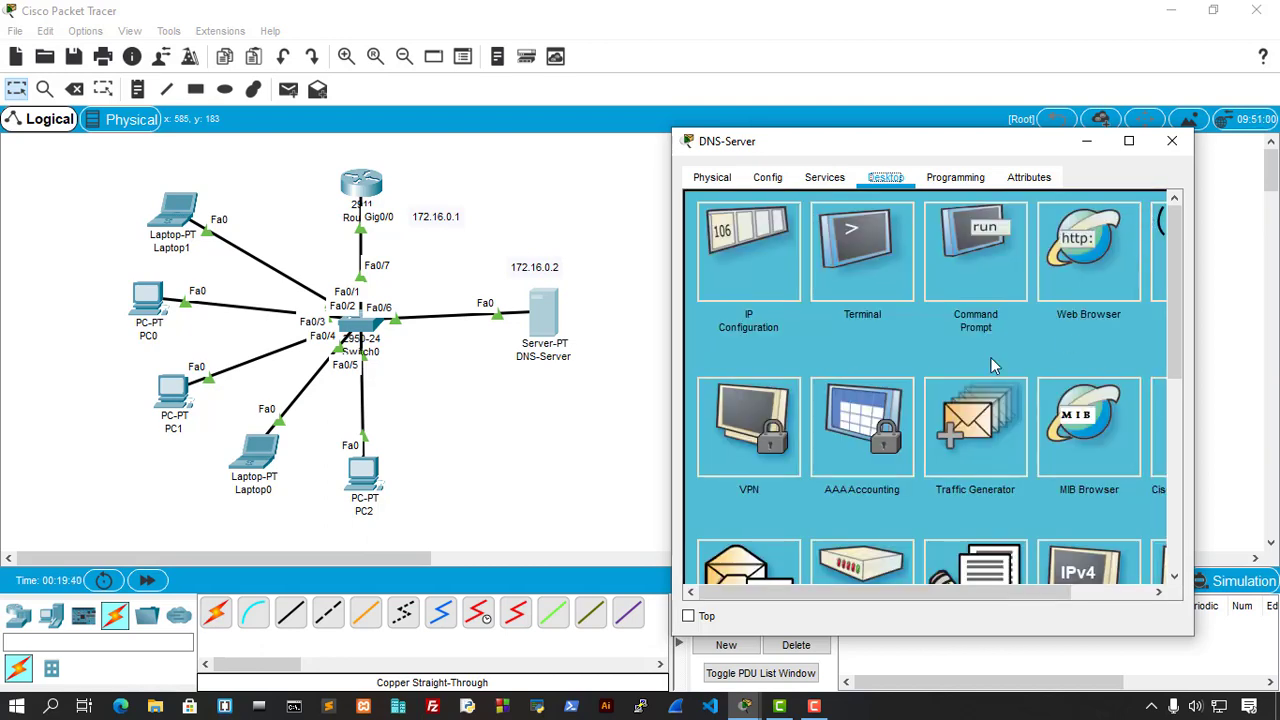
pyautogui.click(824, 180)
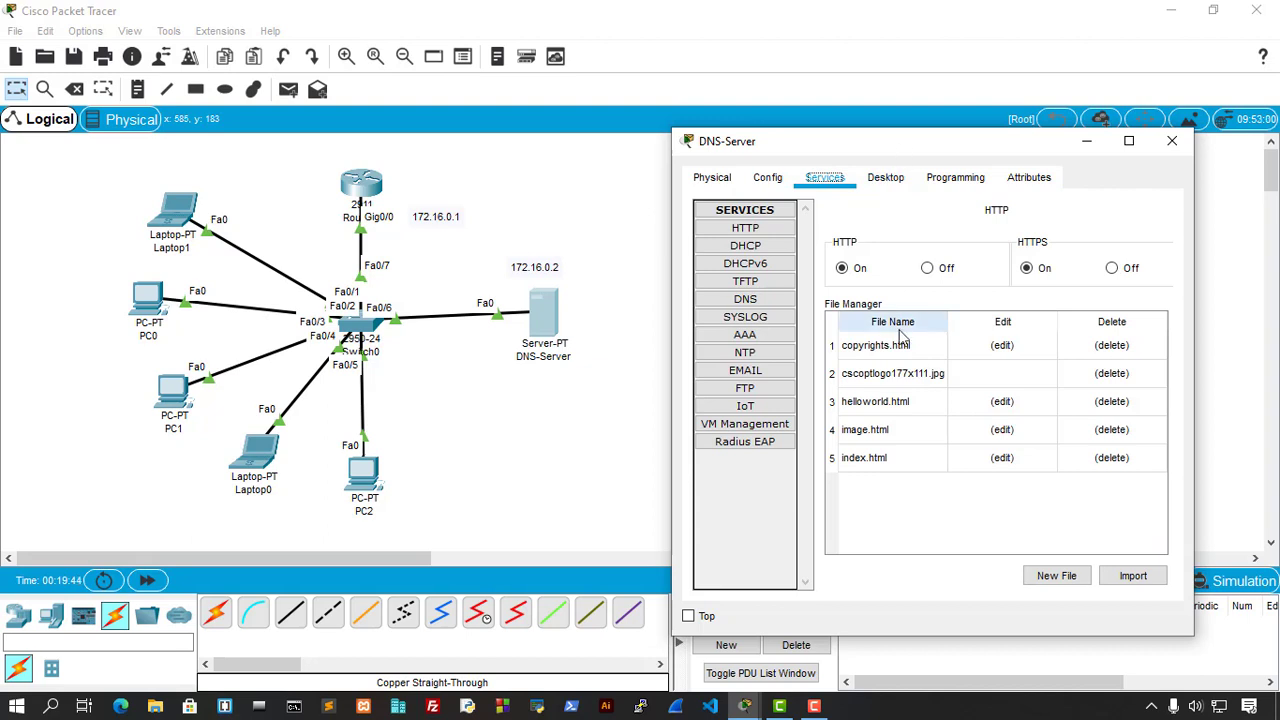
pyautogui.click(748, 302)
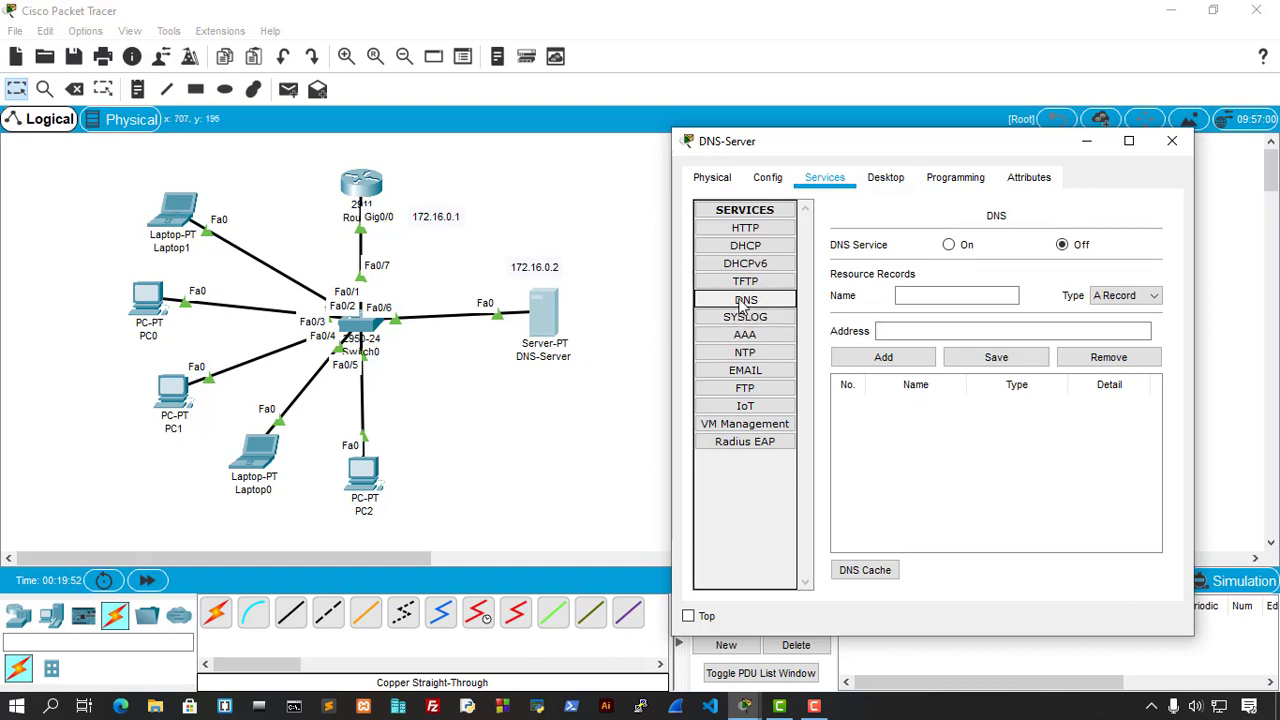
pyautogui.click(916, 299)
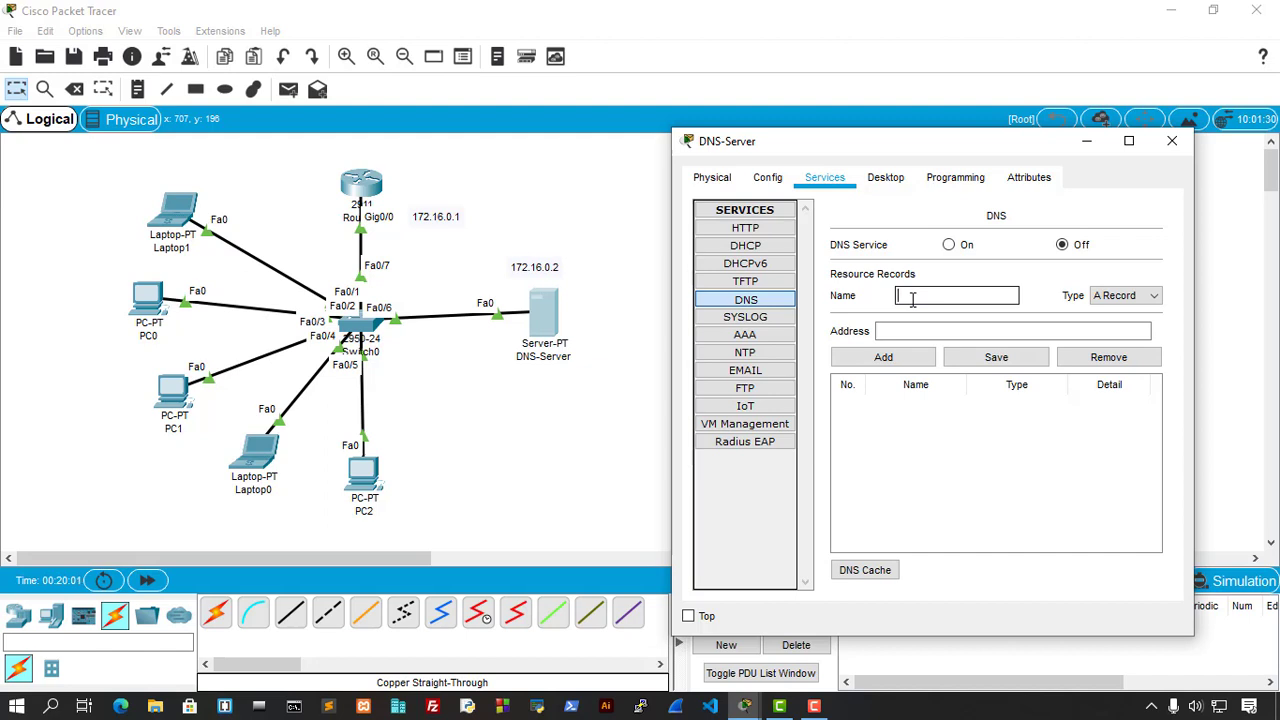
pyautogui.write('www.CCNA')
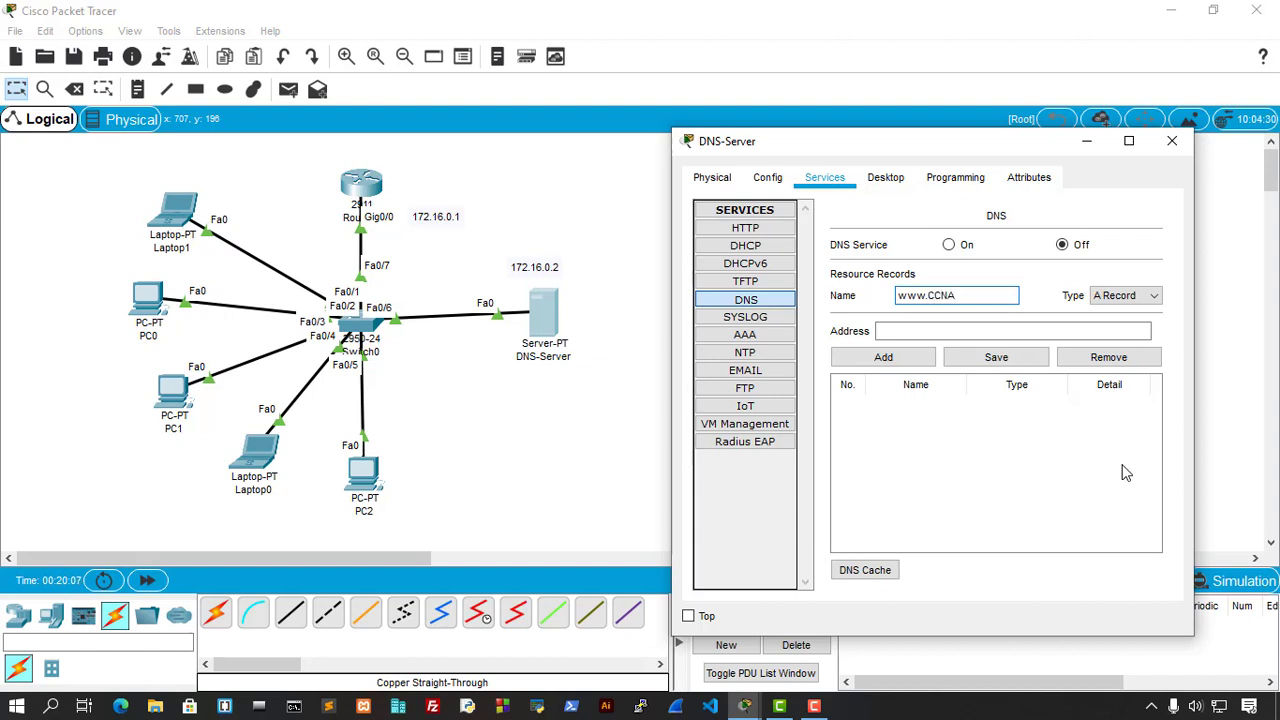
pyautogui.write('.COM')
pyautogui.click(900, 331)
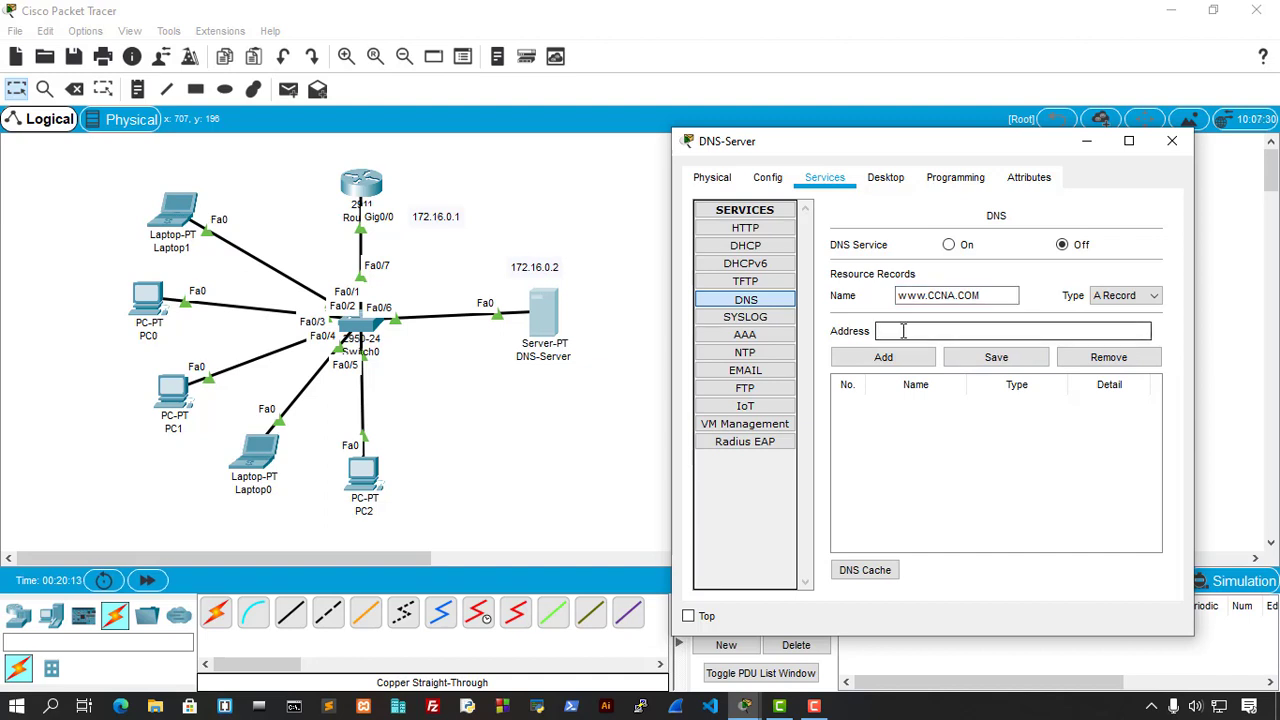
pyautogui.write('172.16.0.2')
pyautogui.click(899, 368)
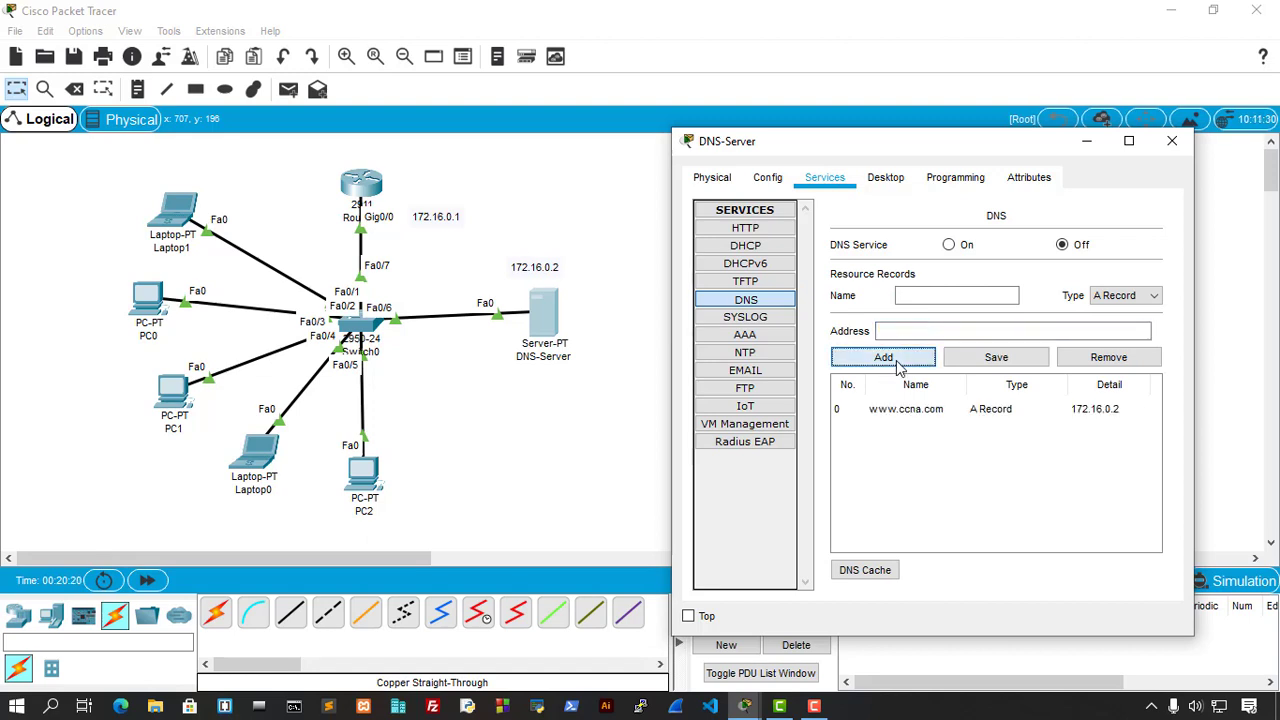
pyautogui.click(947, 418)
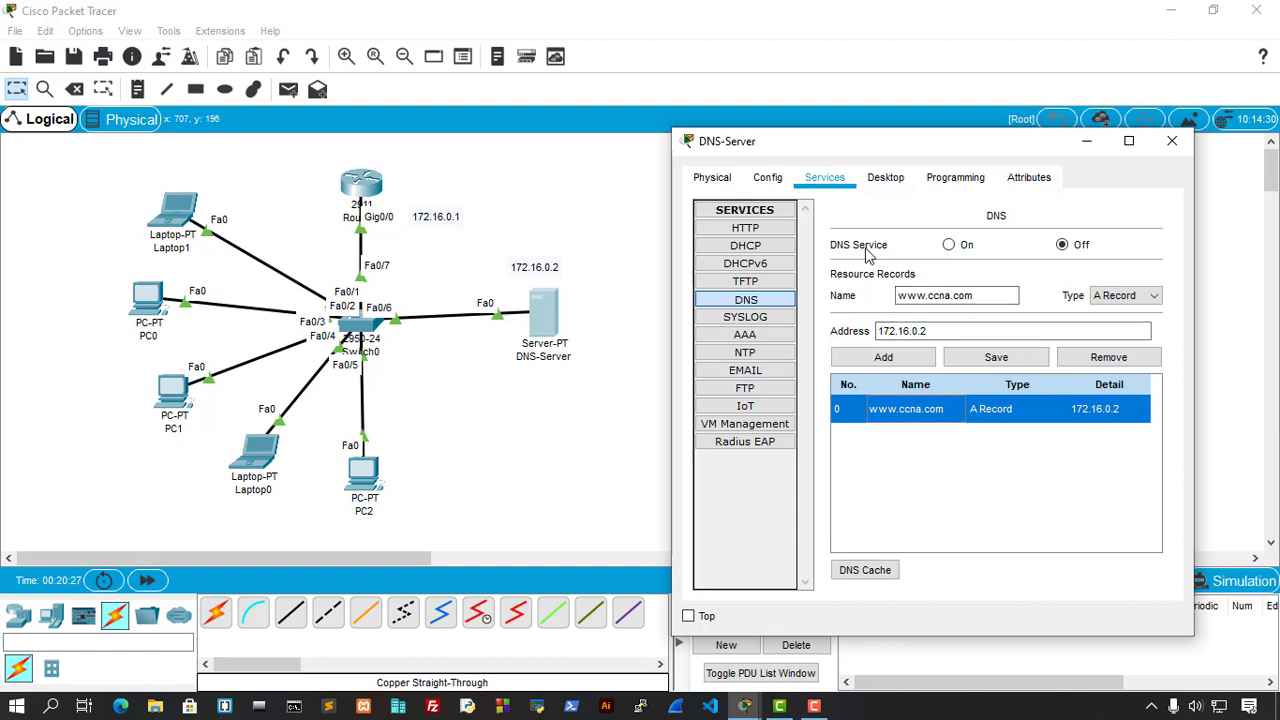
pyautogui.click(952, 250)
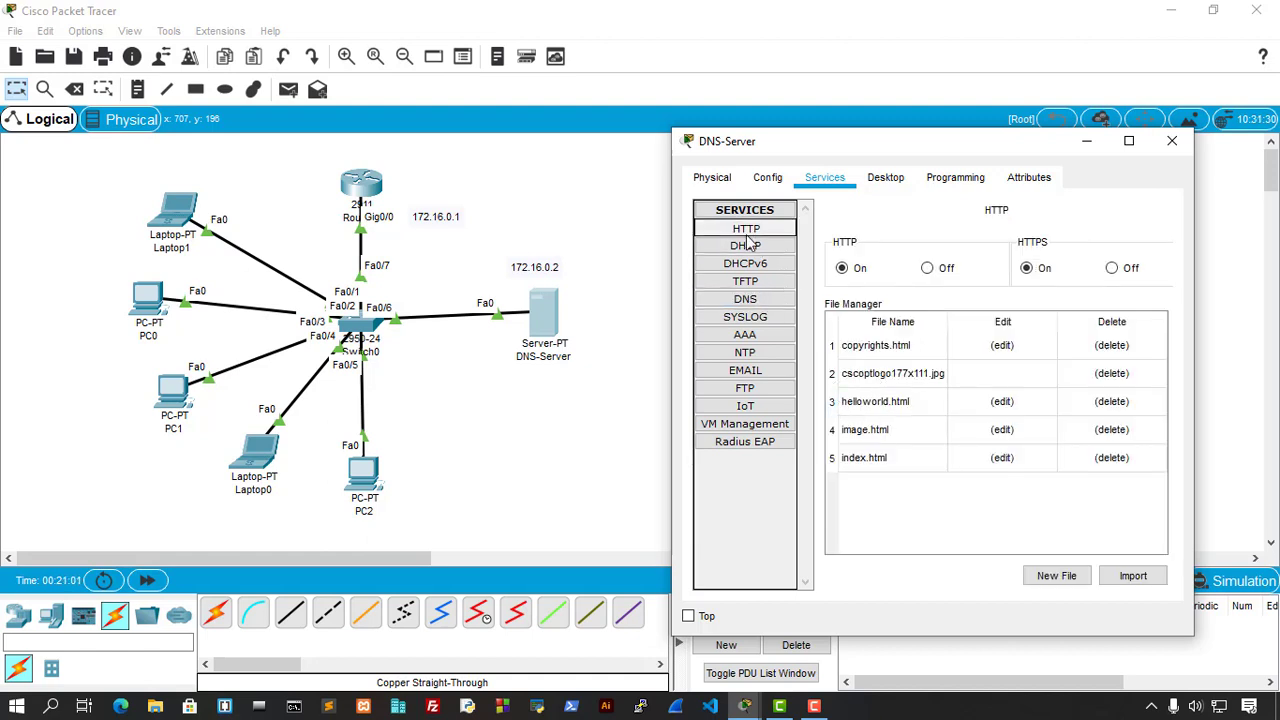
# Replace the body of the server's HTTP page index.html with "welcome to ccna class", save over the existing file, and close the server window.
pyautogui.click(1002, 458)
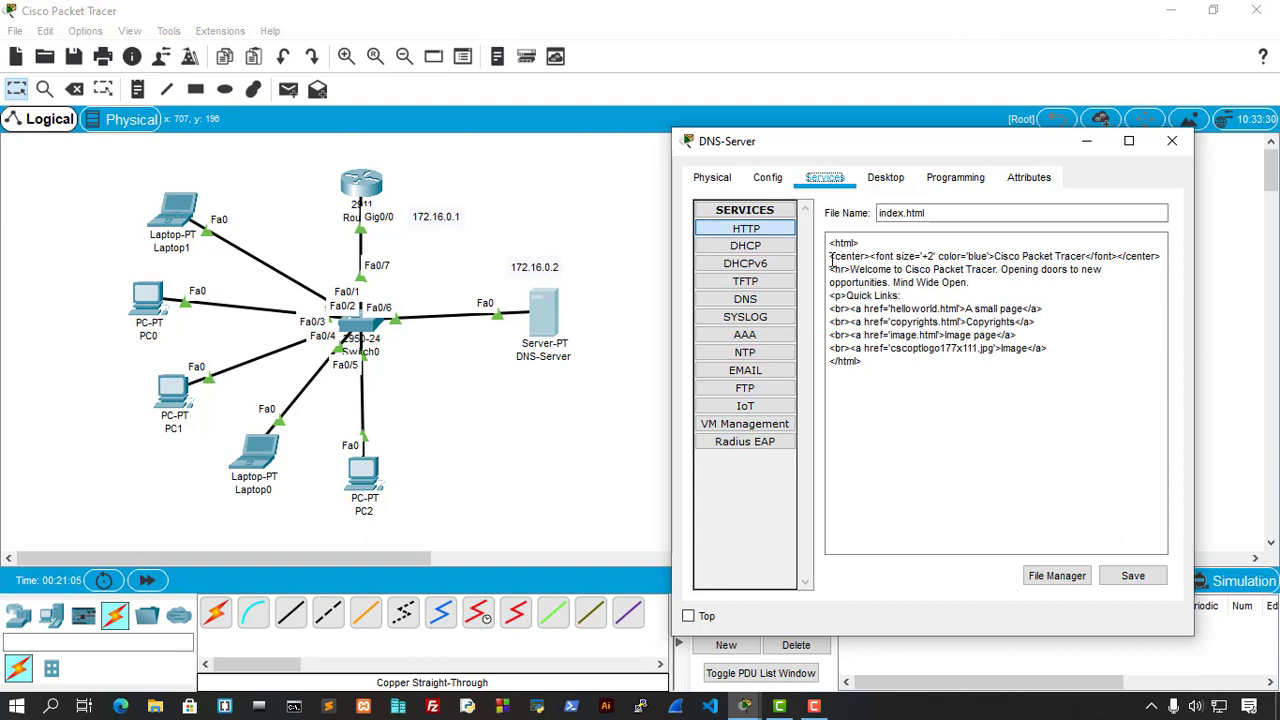
pyautogui.moveTo(830, 257); pyautogui.dragTo(1060, 350)
pyautogui.press('BackSpace')
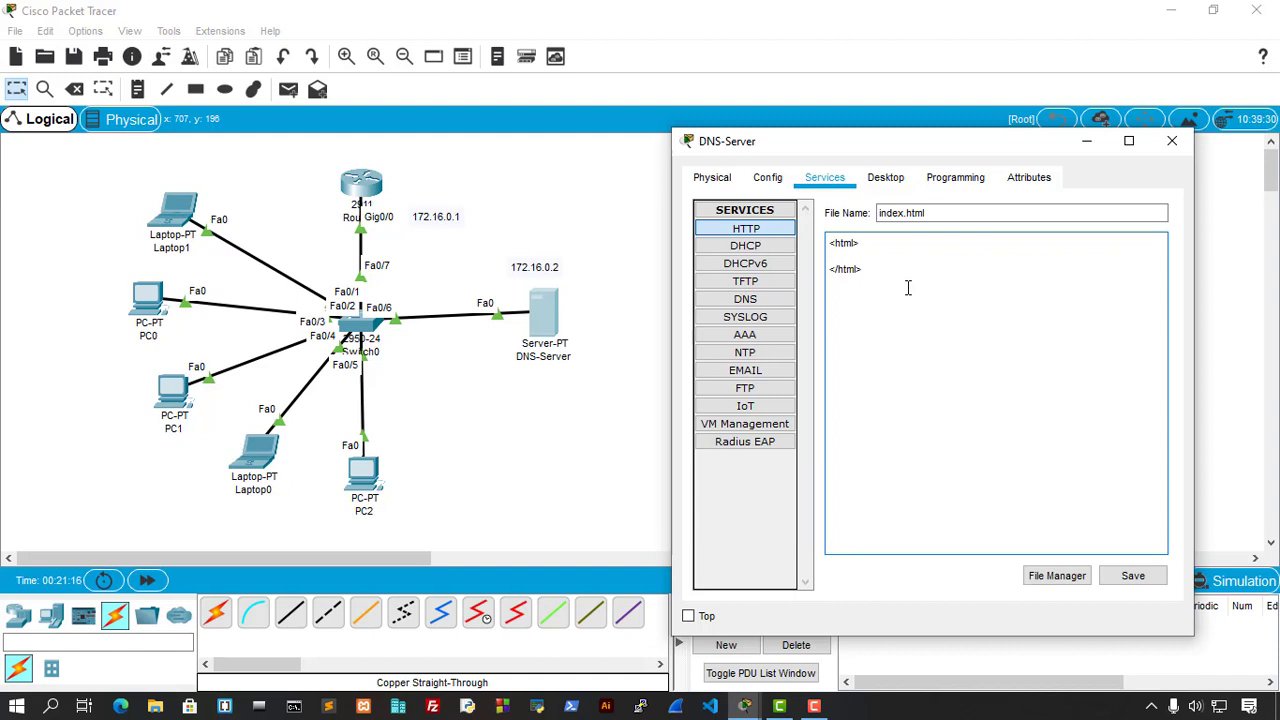
pyautogui.write('welcome to ccna class')
pyautogui.click(829, 258)
pyautogui.click(1133, 578)
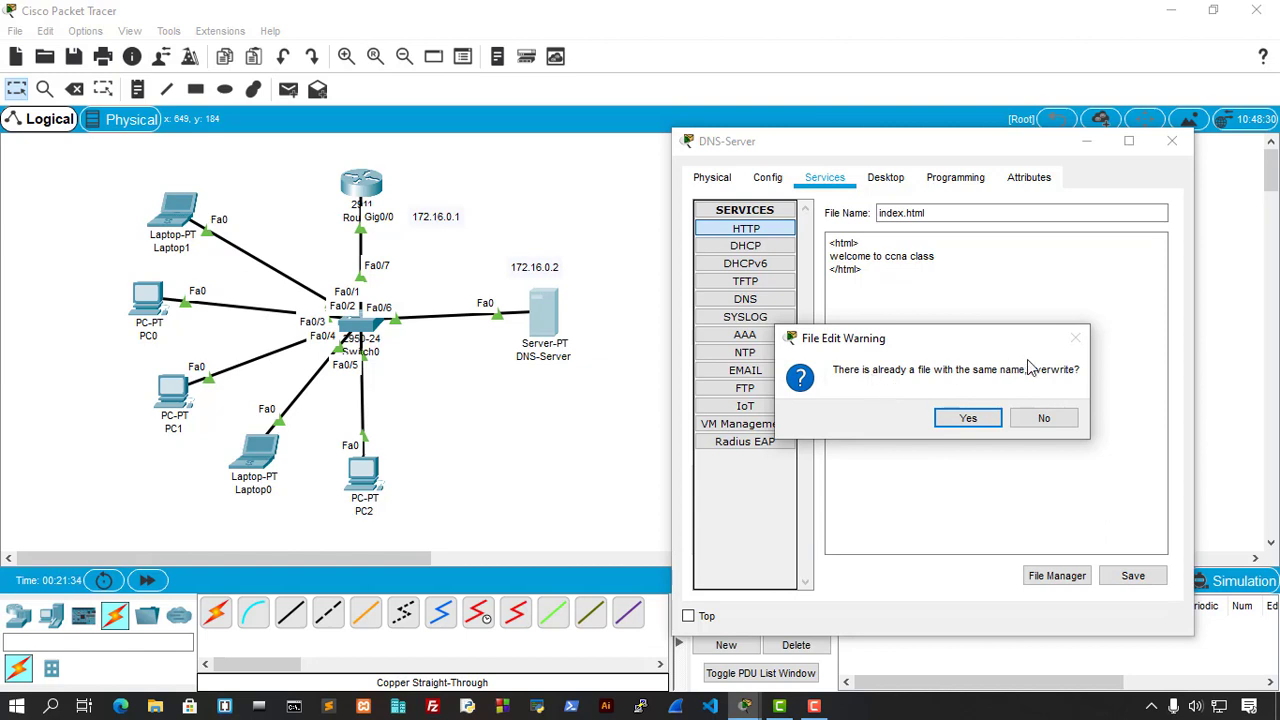
pyautogui.click(968, 418)
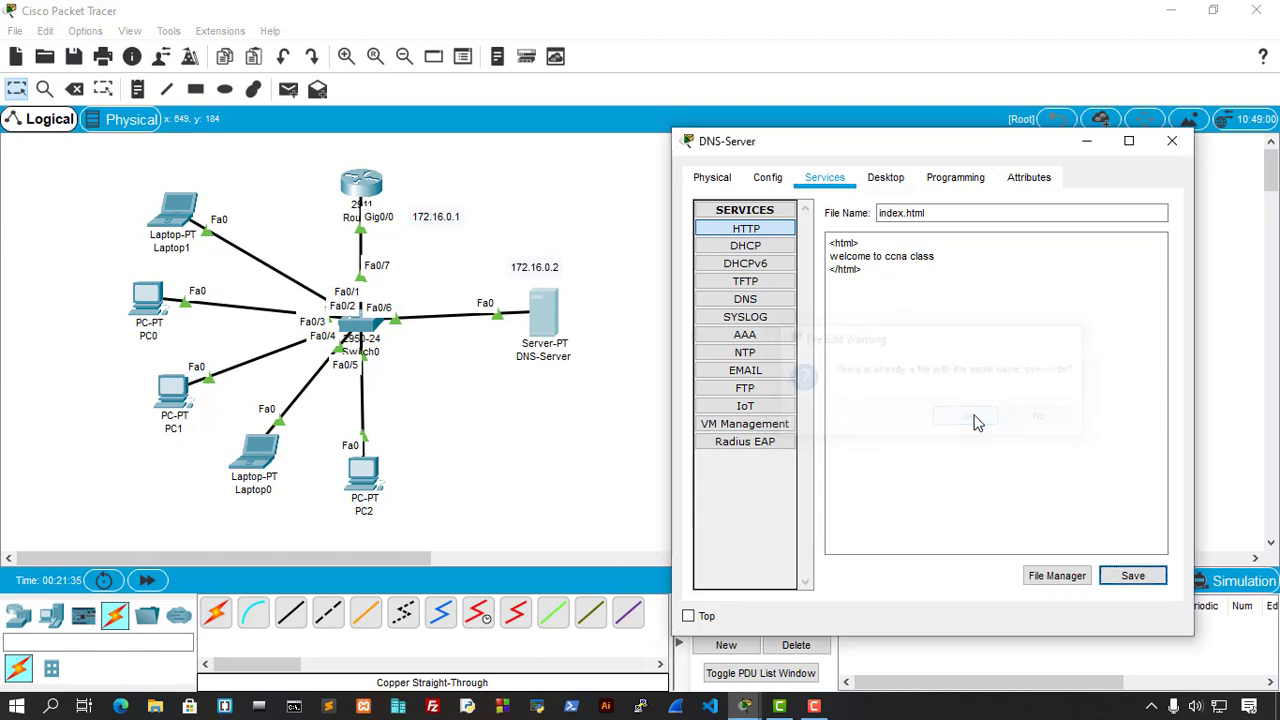
pyautogui.click(1176, 146)
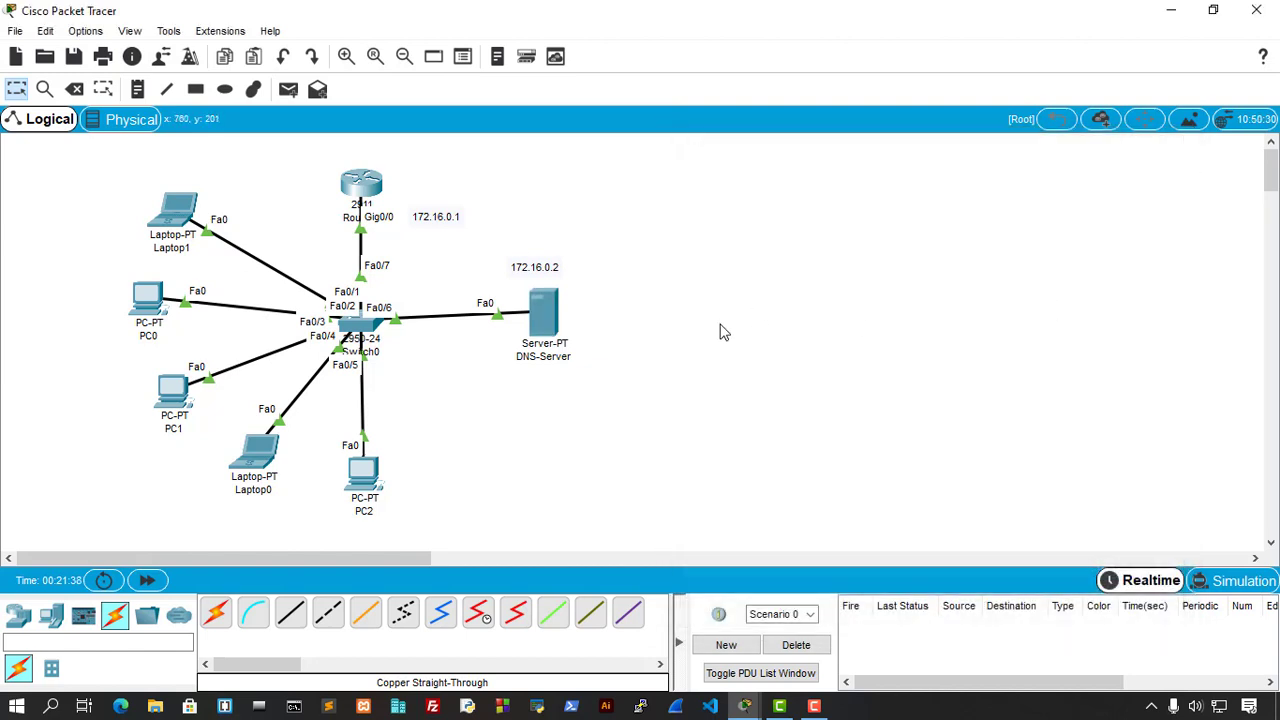
# Give Laptop1 the static IPv4 address 172.16.0.3 with subnet mask 255.255.0.0.
pyautogui.click(182, 218)
pyautogui.moveTo(627, 92); pyautogui.dragTo(969, 158)
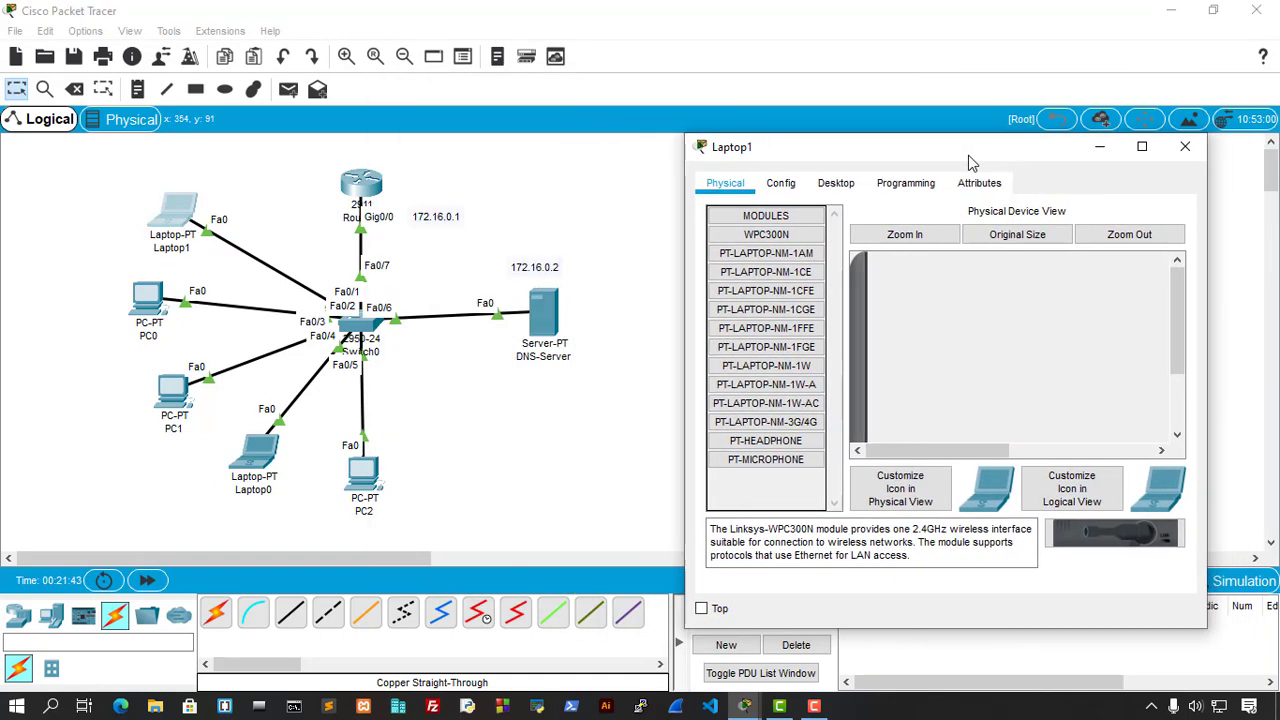
pyautogui.click(835, 186)
pyautogui.click(770, 262)
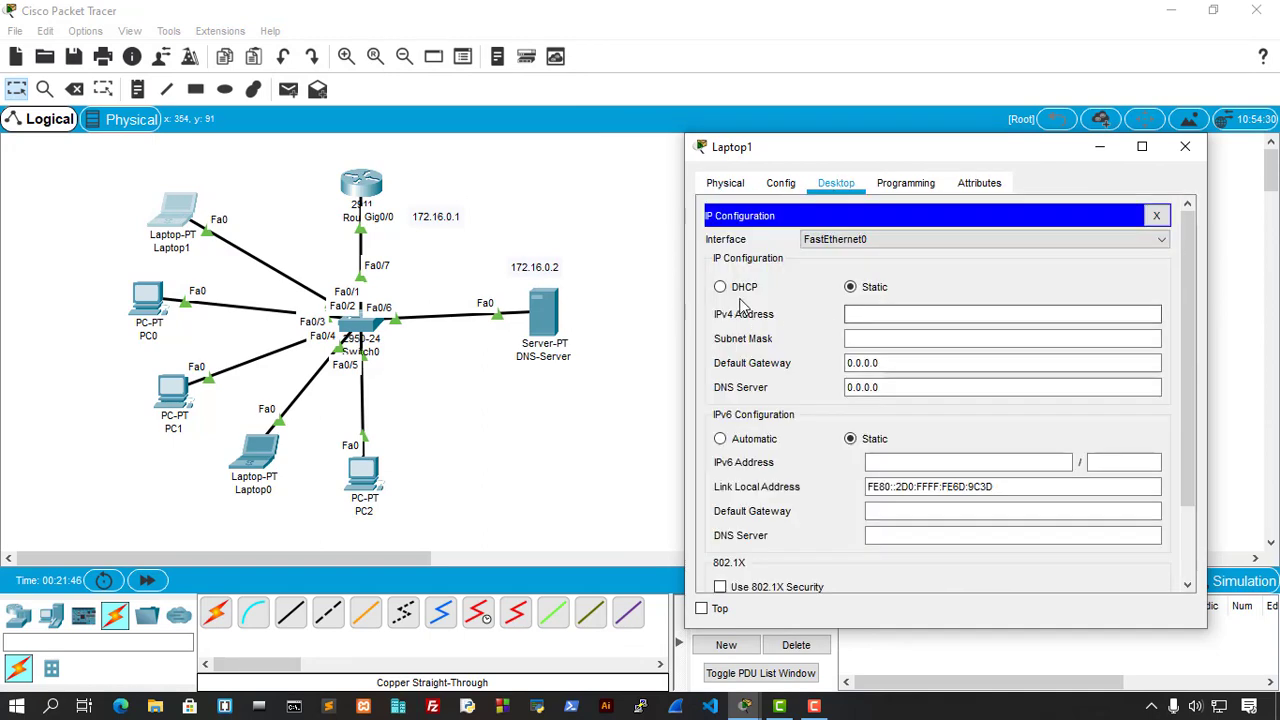
pyautogui.click(866, 313)
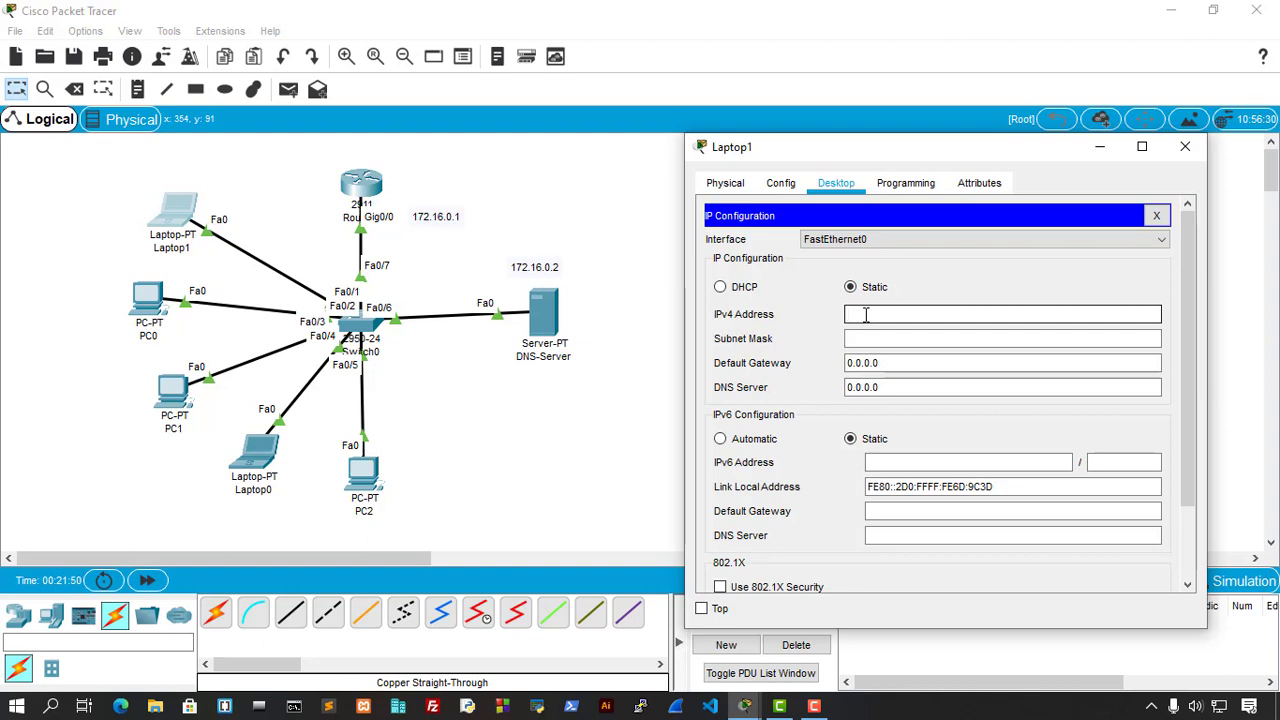
pyautogui.write('172.16.0.3')
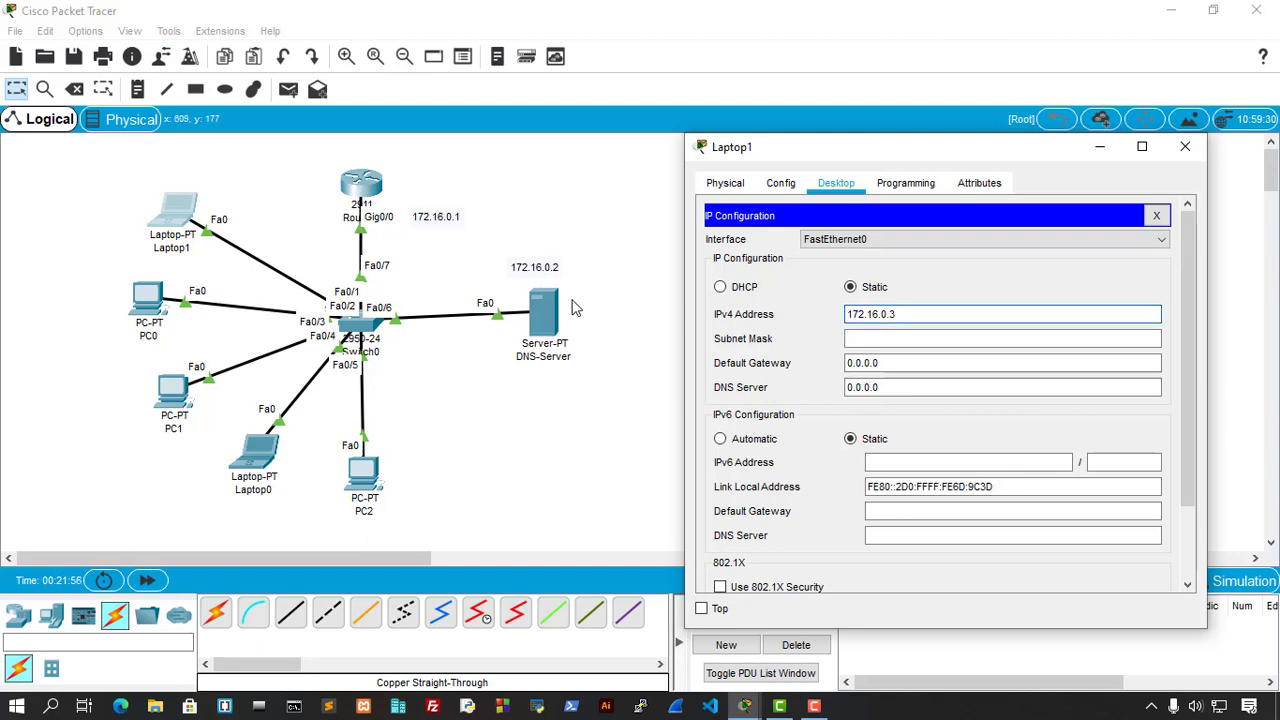
pyautogui.press('Tab')
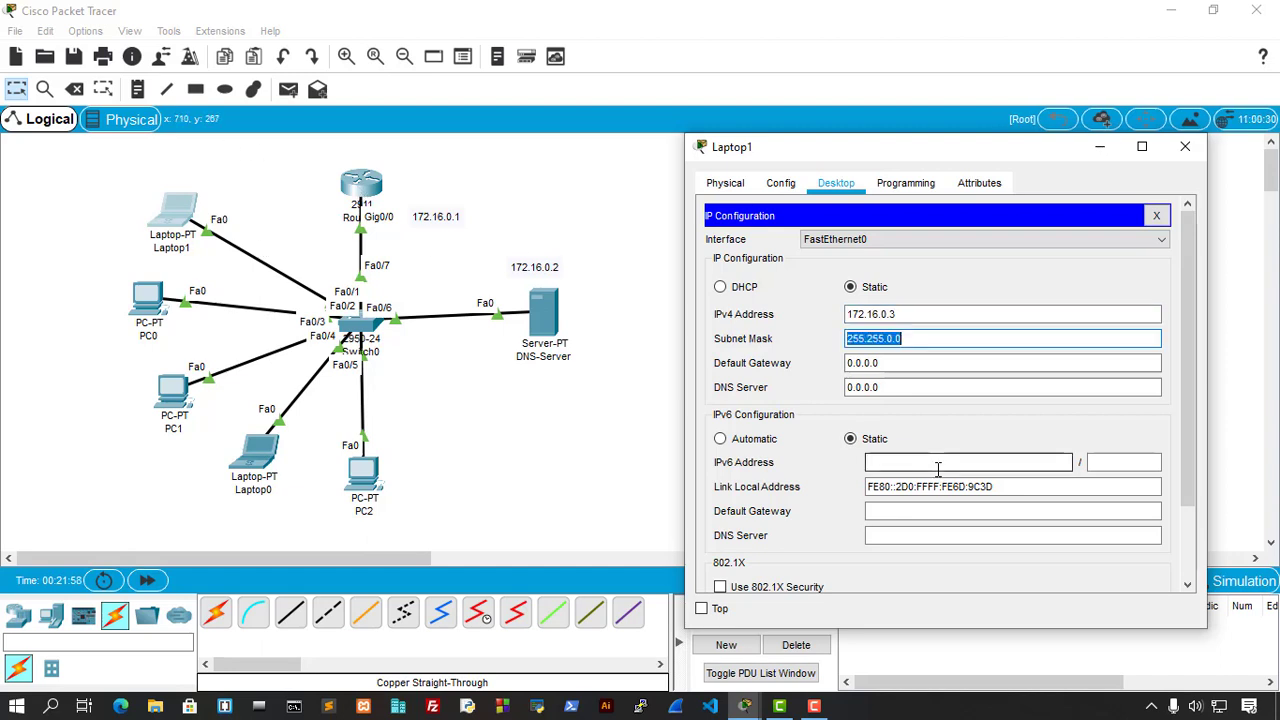
# Set Laptop1's default gateway to 172.16.0.1, enter the DNS server's address, and close the laptop window.
pyautogui.press('Tab')
pyautogui.write('172.1')
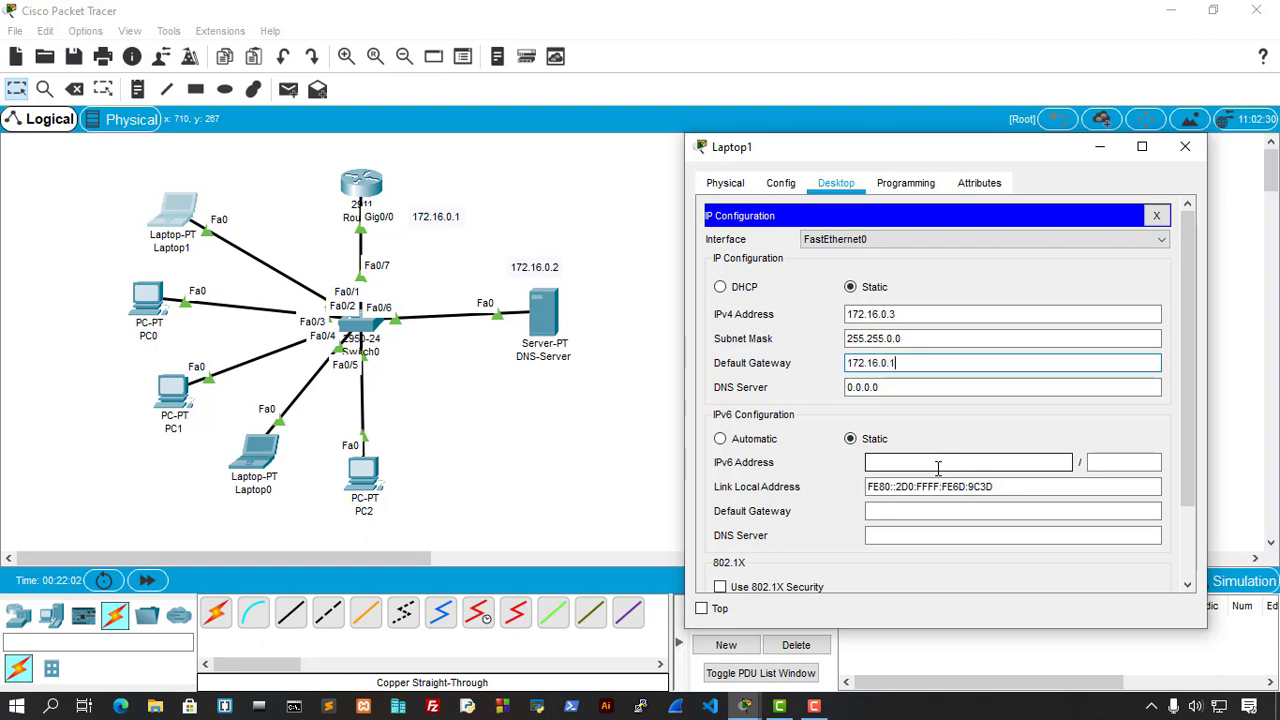
pyautogui.press('Tab')
pyautogui.write('17')
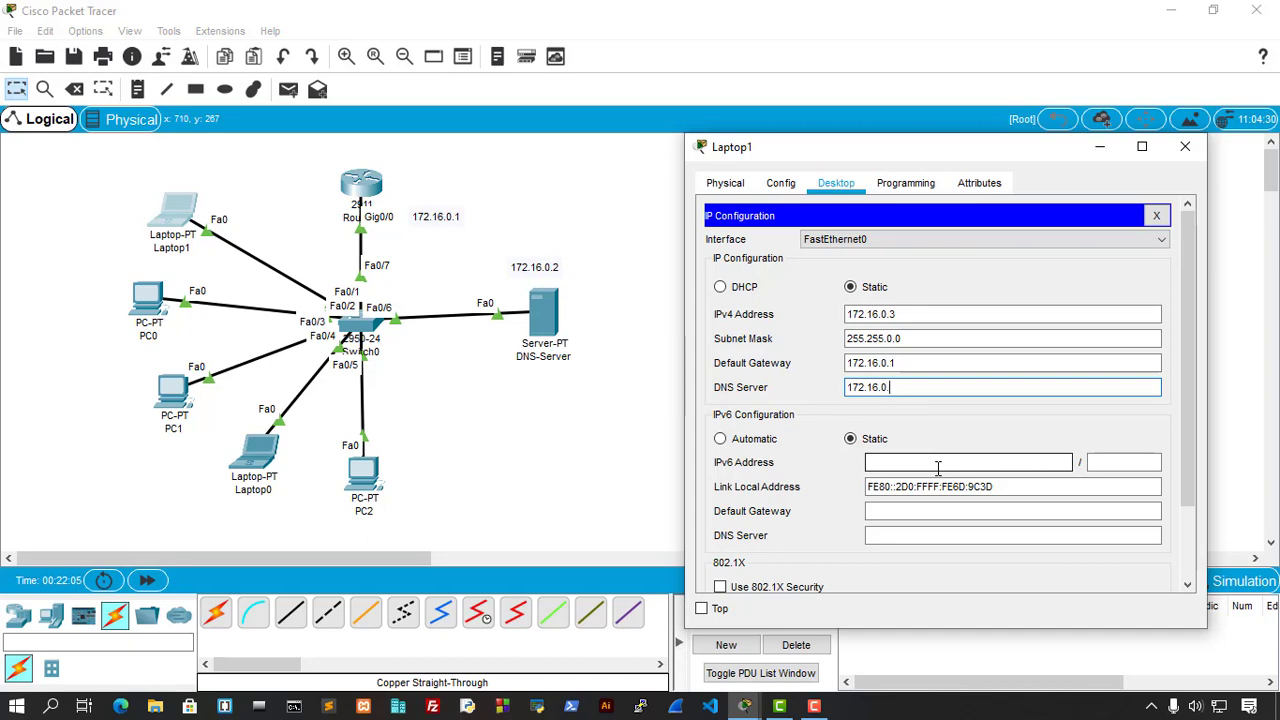
pyautogui.click(1185, 146)
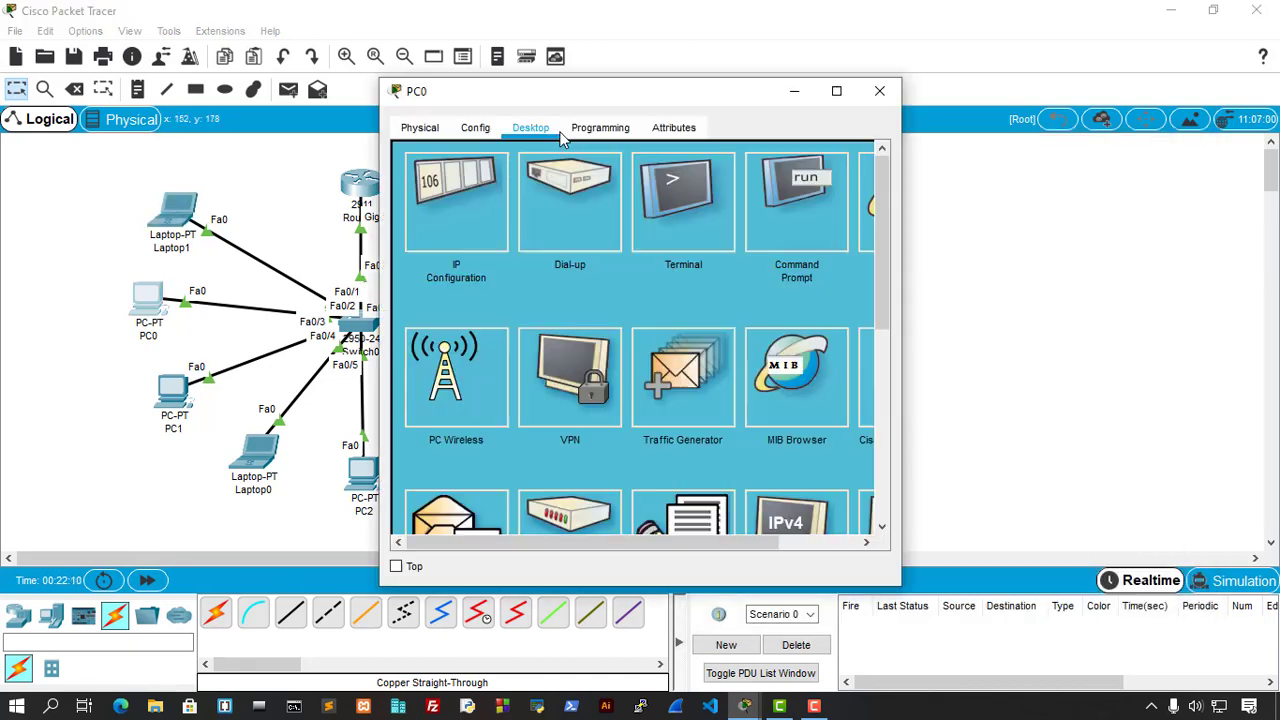
# Give PC0 the static IPv4 address 172.16.0.4 with subnet mask 255.255.0.0.
pyautogui.moveTo(640, 150); pyautogui.dragTo(930, 147)
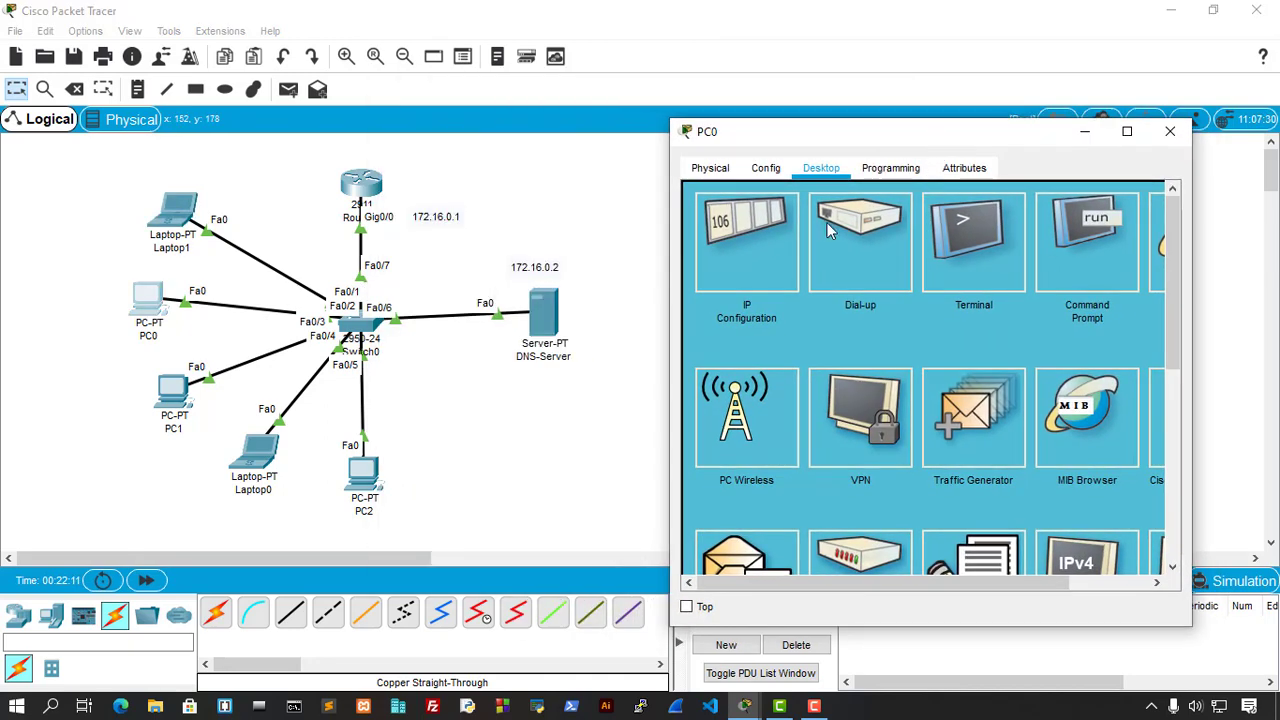
pyautogui.click(864, 302)
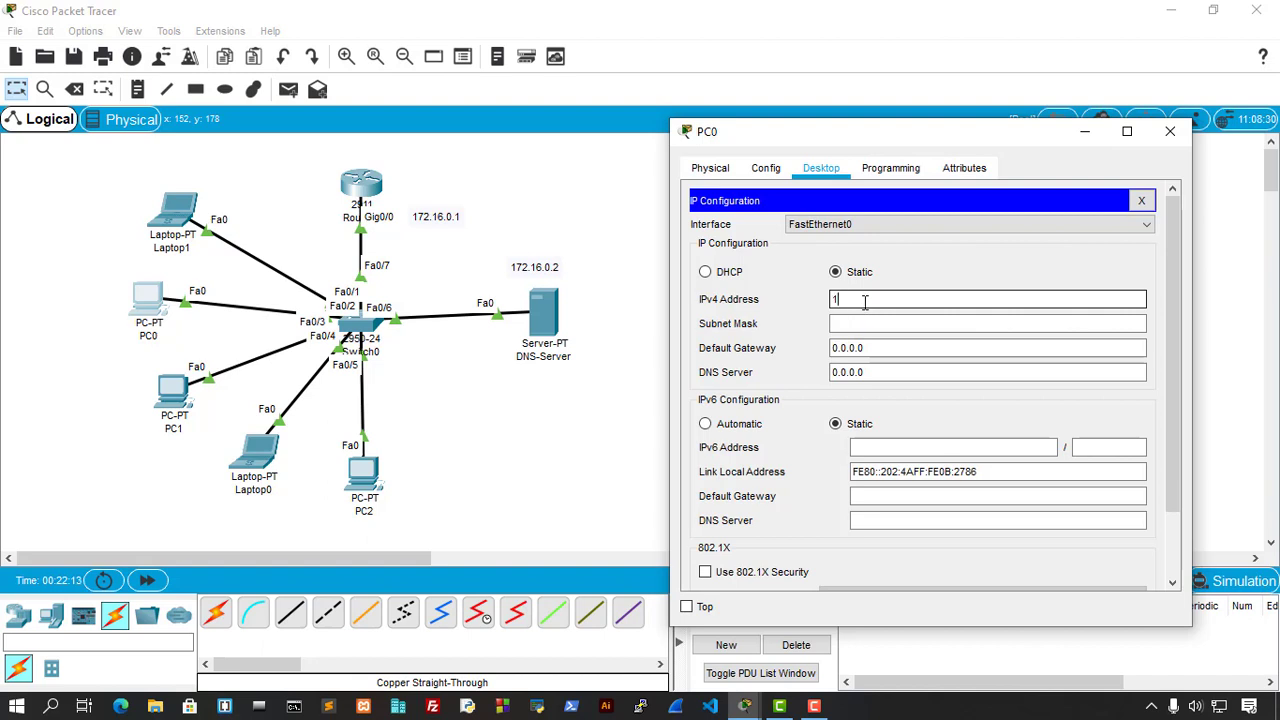
pyautogui.write('172.16.0.4')
pyautogui.press('Tab')
# Set PC0's default gateway to 172.16.0.1 and its DNS server to 172.16.0.2, and close the PC window.
pyautogui.press('Tab')
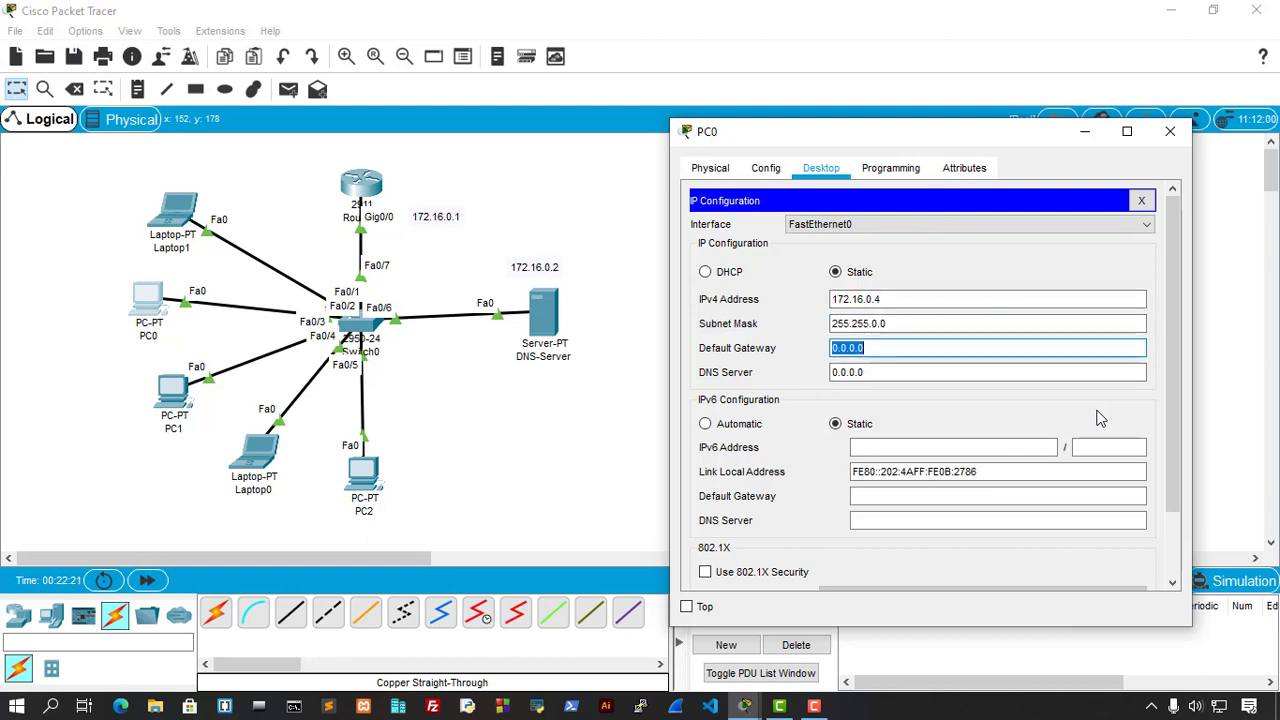
pyautogui.write('172.16.0.')
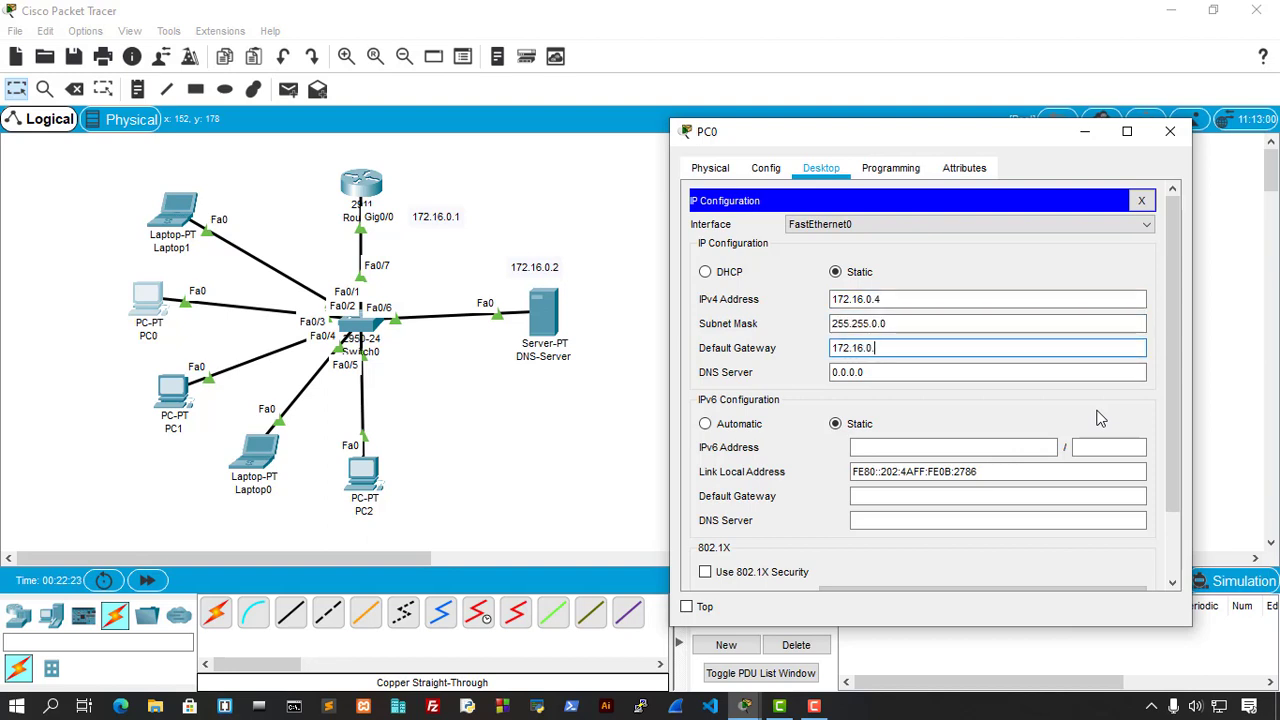
pyautogui.write('1')
pyautogui.press('Tab')
pyautogui.write('17')
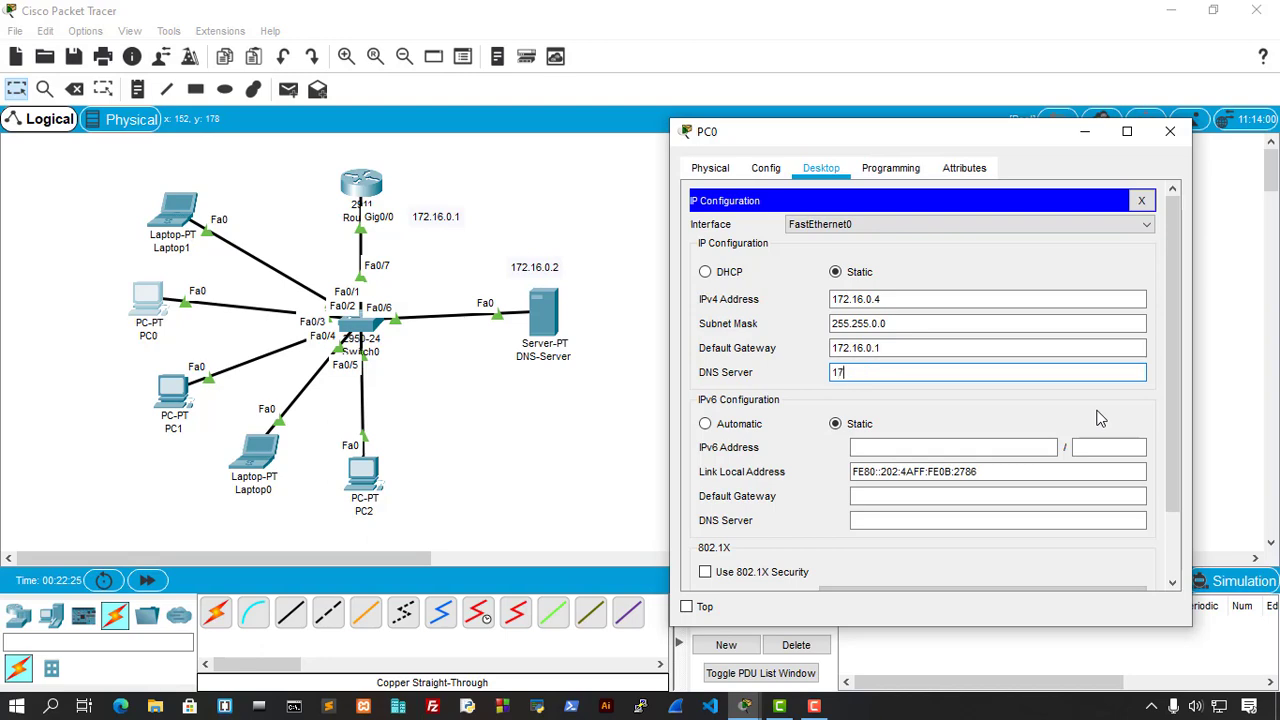
pyautogui.write('2.16.0.2')
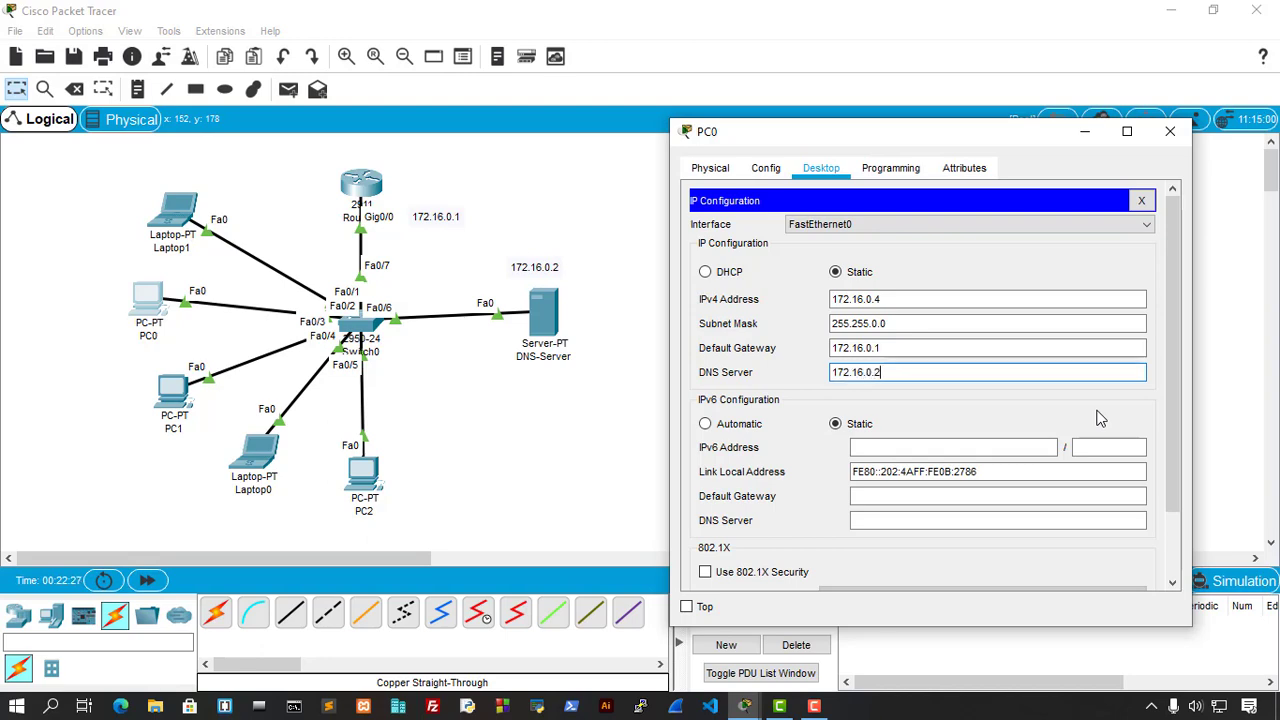
pyautogui.click(1170, 131)
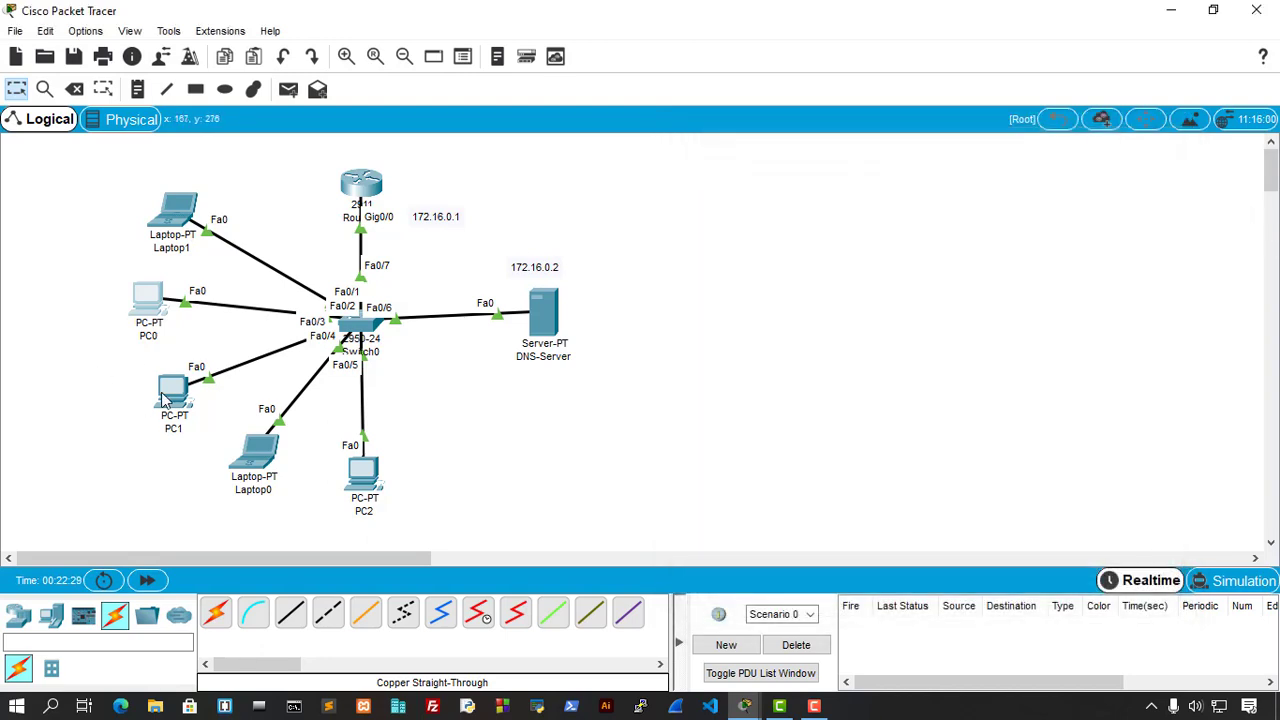
# Give PC1 the static IPv4 address 172.16.0.6 with subnet mask 255.255.0.0.
pyautogui.click(172, 390)
pyautogui.click(535, 127)
pyautogui.moveTo(692, 110); pyautogui.dragTo(1020, 148)
pyautogui.moveTo(1020, 150); pyautogui.dragTo(1010, 158)
pyautogui.click(780, 250)
pyautogui.click(914, 310)
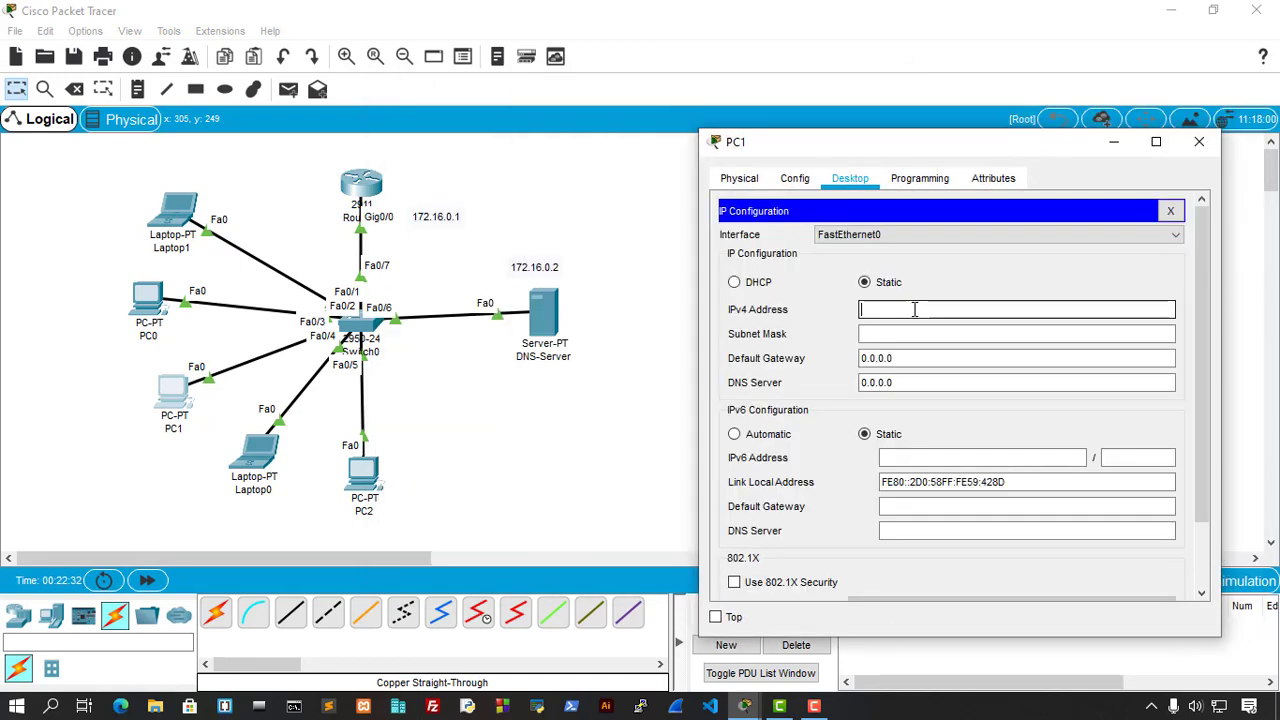
pyautogui.write('172.16.0.')
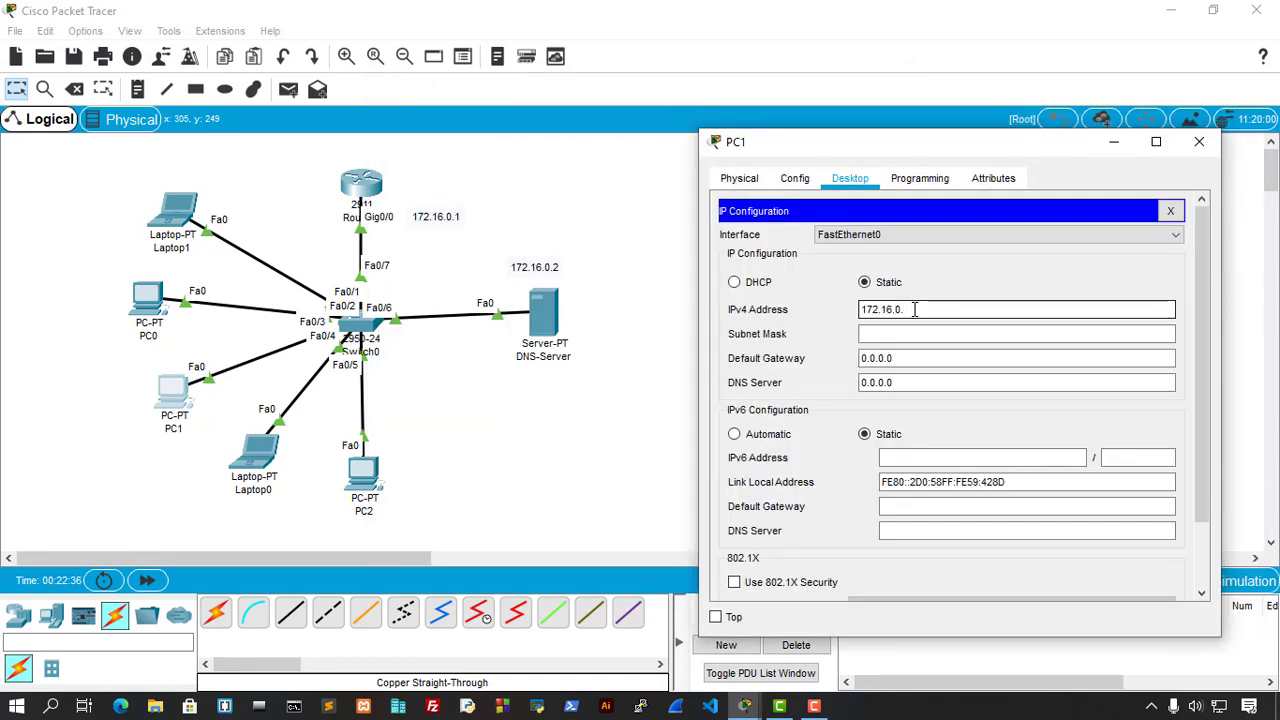
pyautogui.write('6')
pyautogui.press('Tab')
# Set PC1's default gateway to 172.16.0.1, enter the DNS server's address, and close the PC window.
pyautogui.press('Tab')
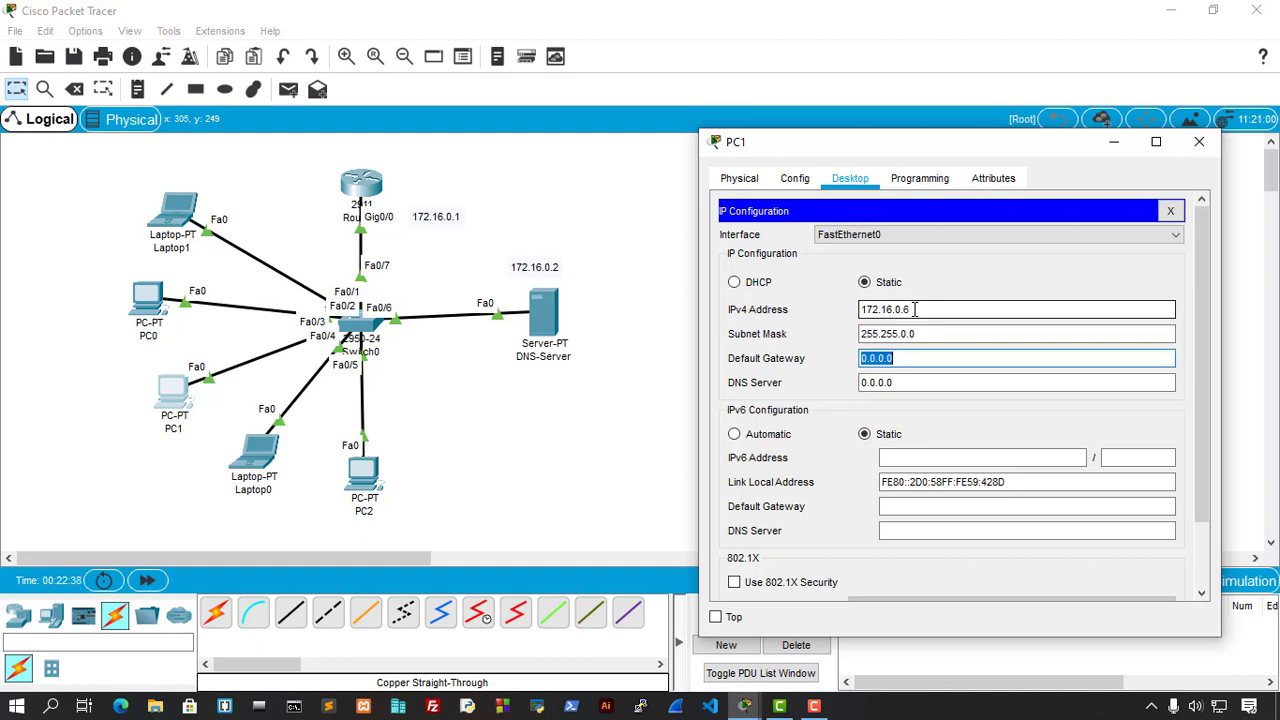
pyautogui.write('172.16.0.1')
pyautogui.press('Tab')
pyautogui.write('1')
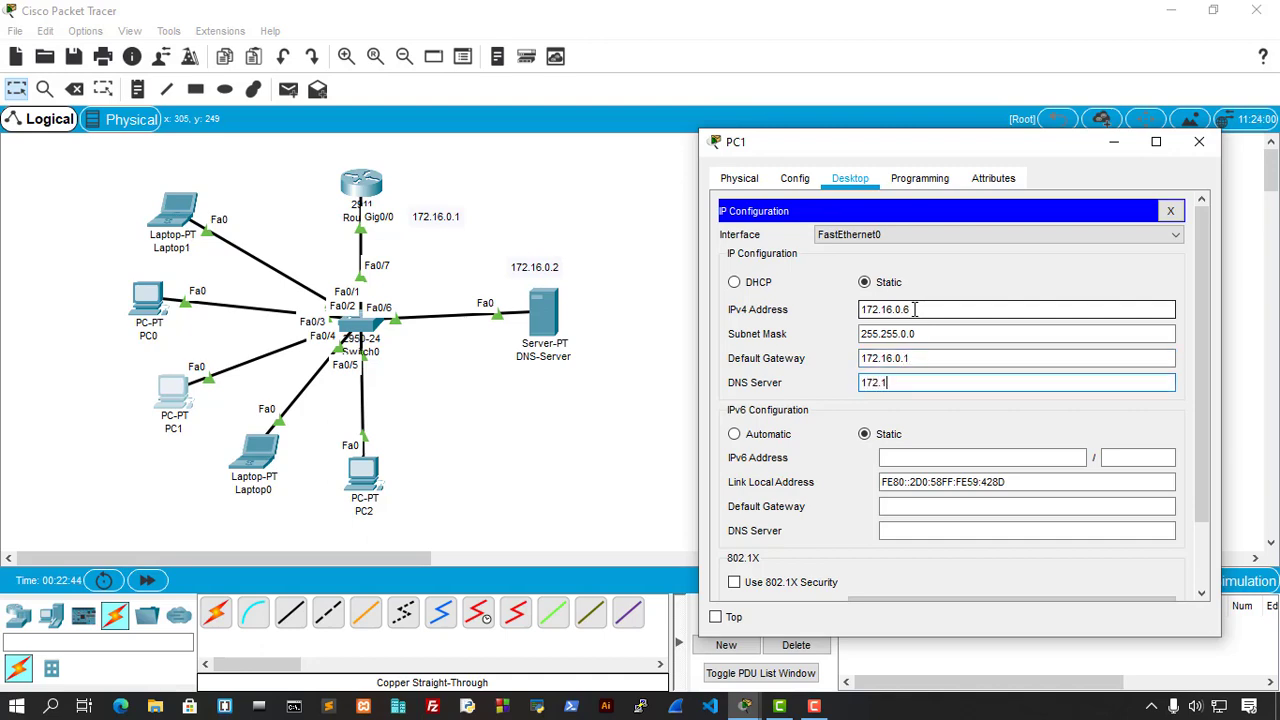
pyautogui.click(1199, 141)
# Give Laptop0 the static IPv4 address 172.16.0.7 with subnet mask 255.255.0.0.
pyautogui.click(256, 482)
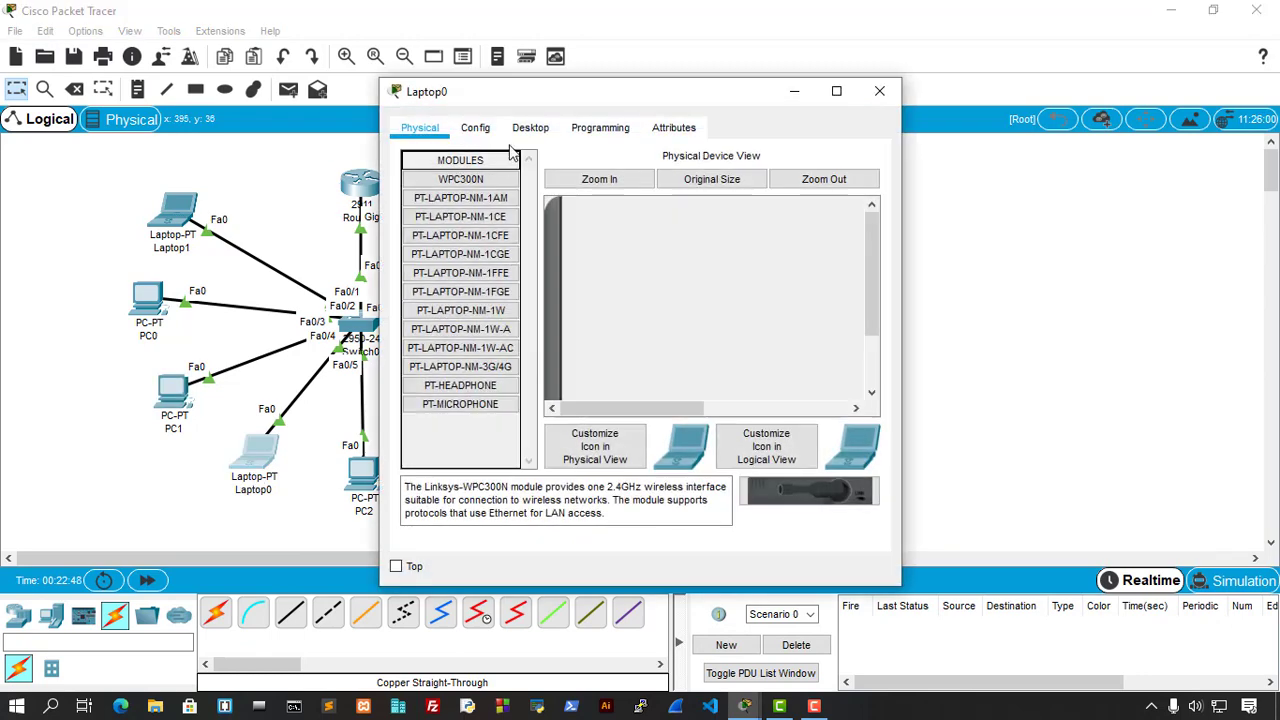
pyautogui.click(530, 127)
pyautogui.click(474, 210)
pyautogui.moveTo(669, 91); pyautogui.dragTo(986, 150)
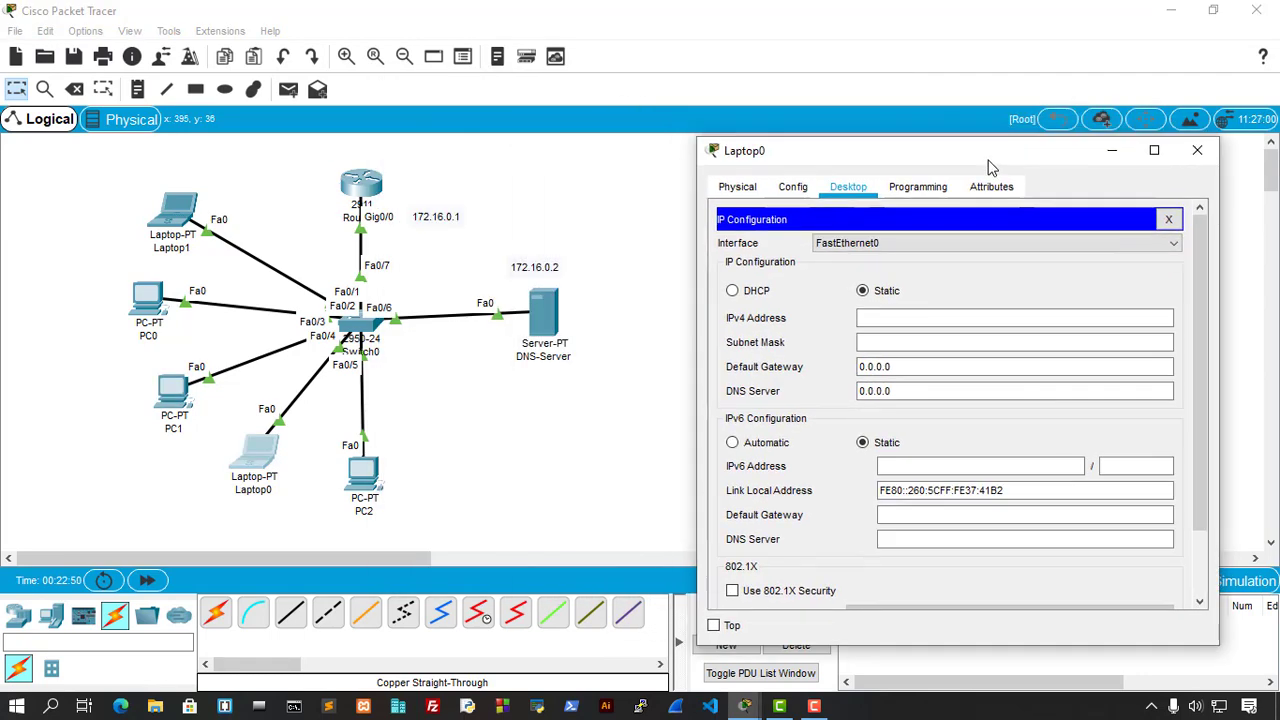
pyautogui.click(876, 318)
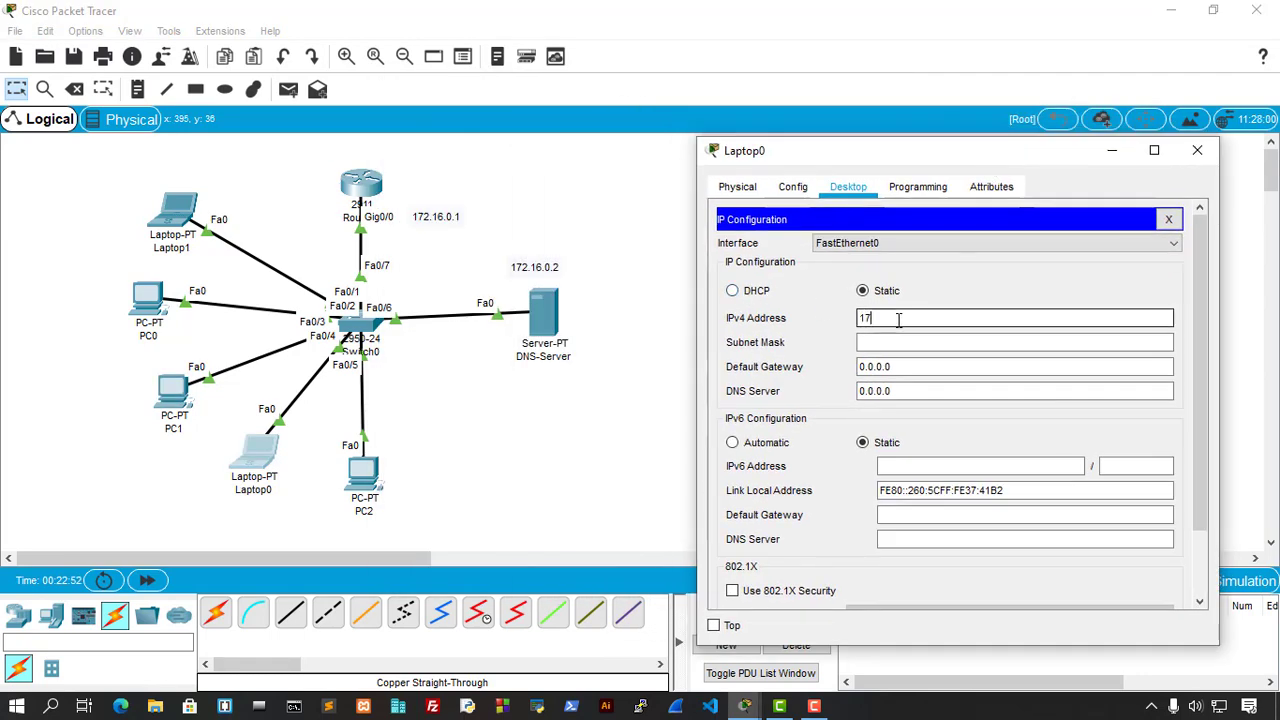
pyautogui.write('172.16.0.7')
pyautogui.press('Tab')
pyautogui.press('Tab')
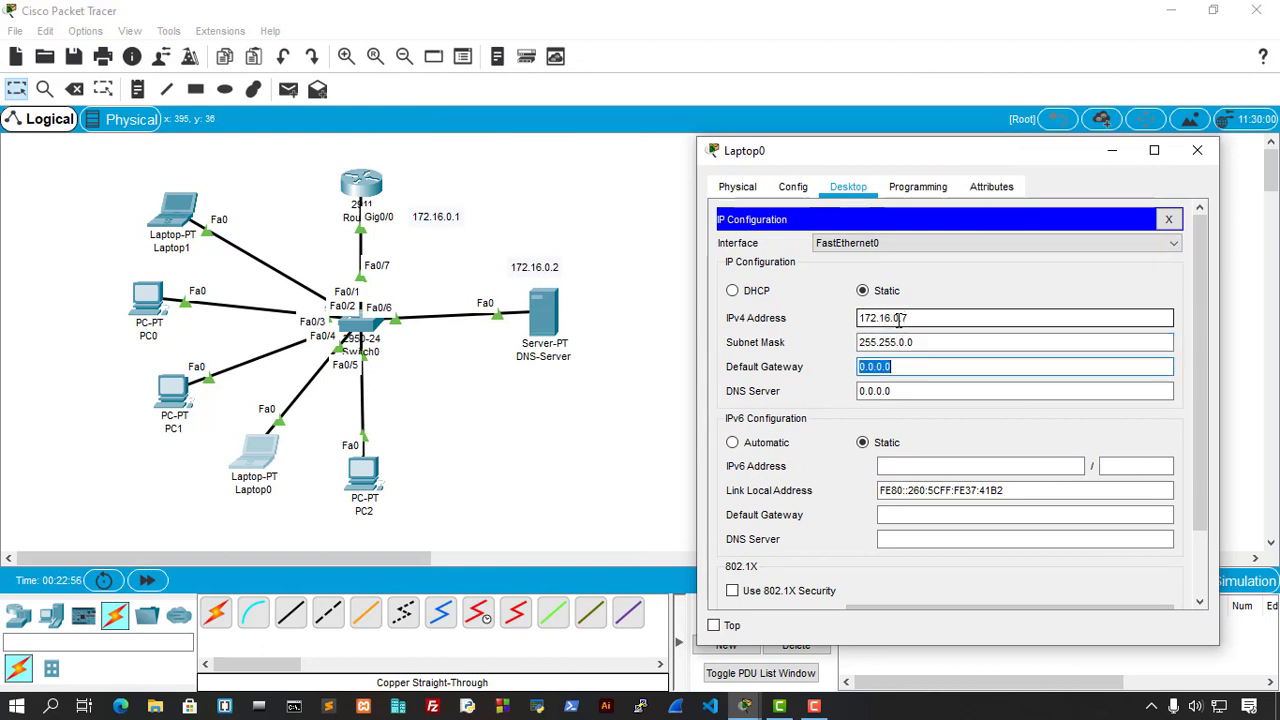
# Set Laptop0's default gateway to 172.16.0.1 and its DNS server to 172.16.0.2, and close the laptop's window.
pyautogui.write('172.16.0.1')
pyautogui.press('Tab')
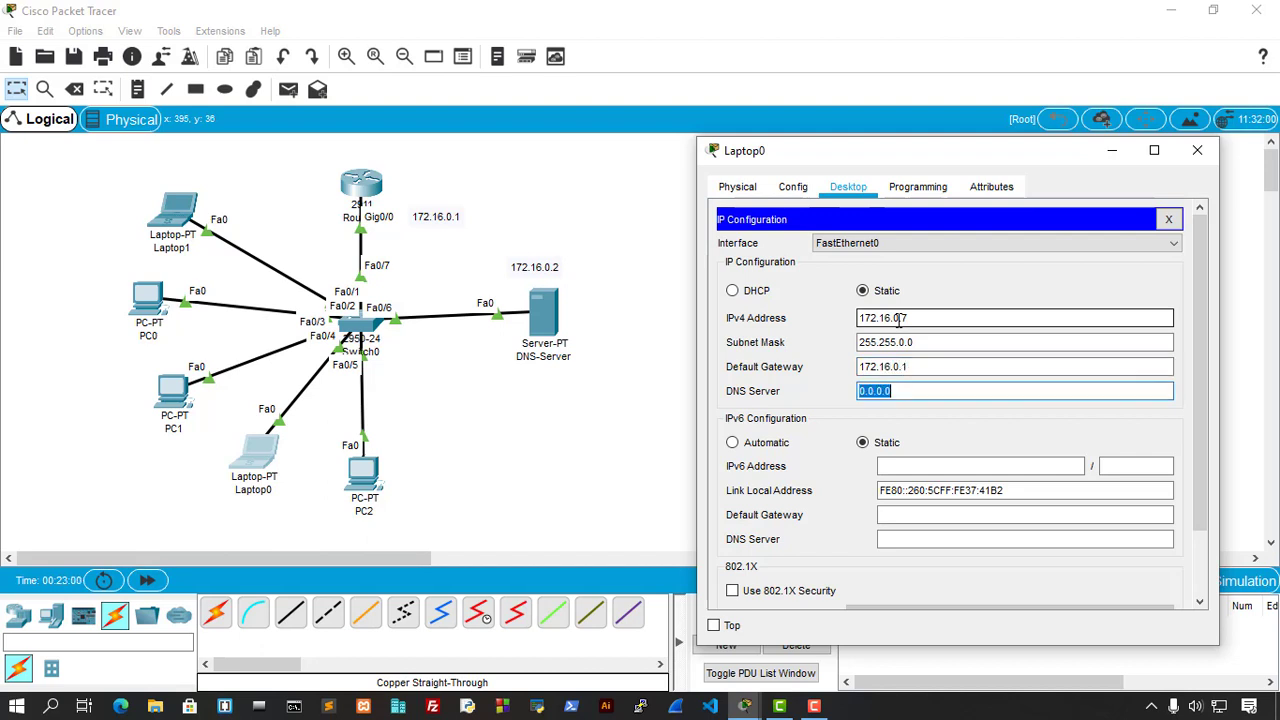
pyautogui.write('172.16.0.2')
pyautogui.click(1197, 150)
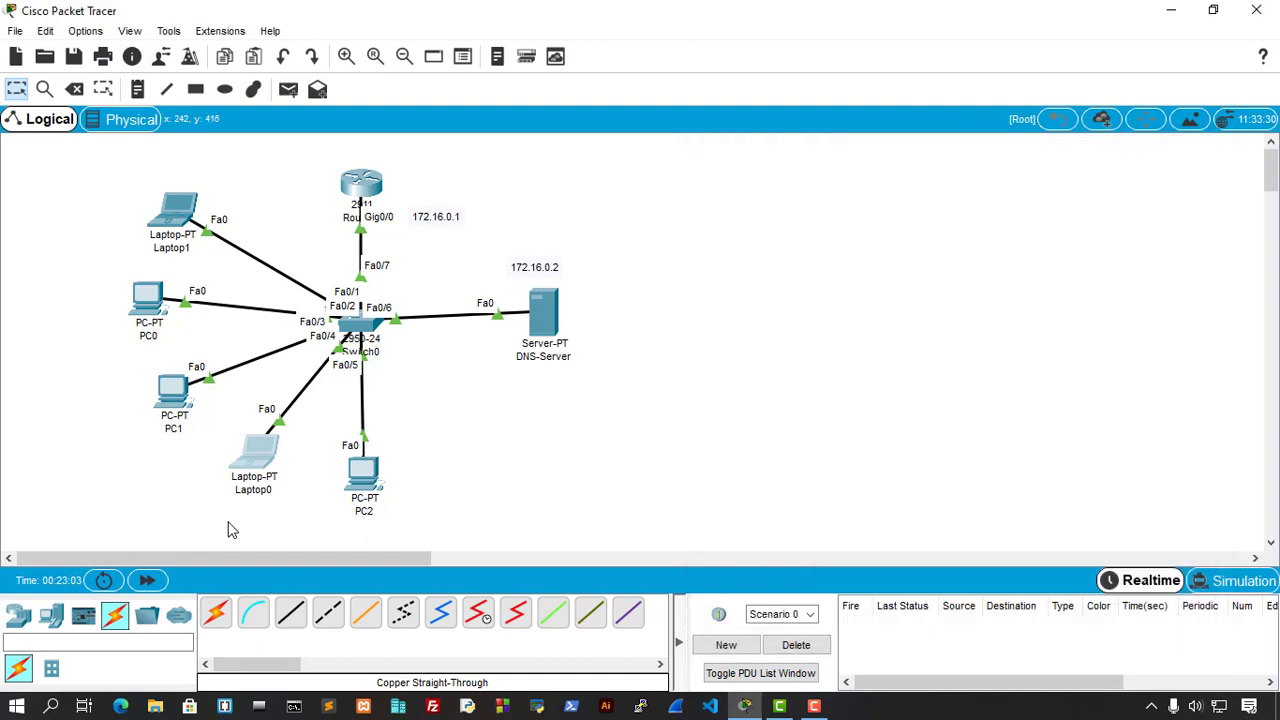
# Give PC2 the static IPv4 address 172.16.0.8 with subnet mask 255.255.0.0.
pyautogui.moveTo(364, 480); pyautogui.dragTo(373, 478)
pyautogui.click(377, 468)
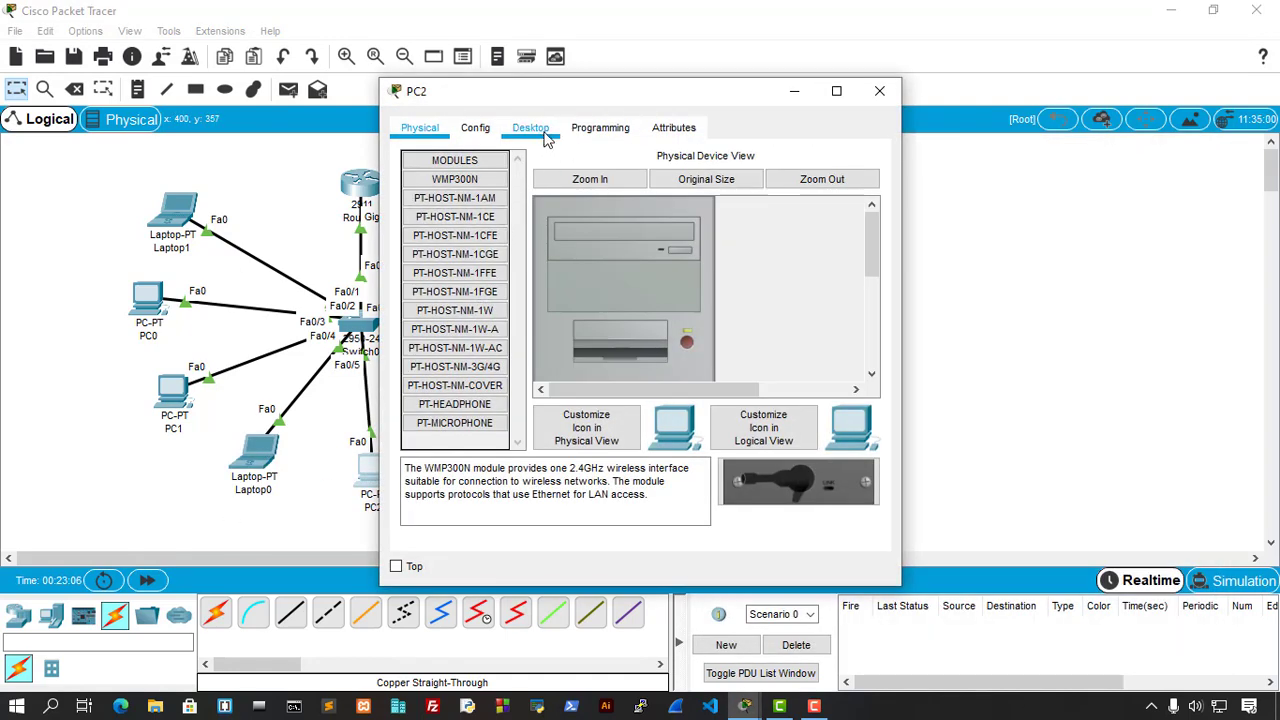
pyautogui.click(545, 130)
pyautogui.click(562, 259)
pyautogui.write('172.16.0.')
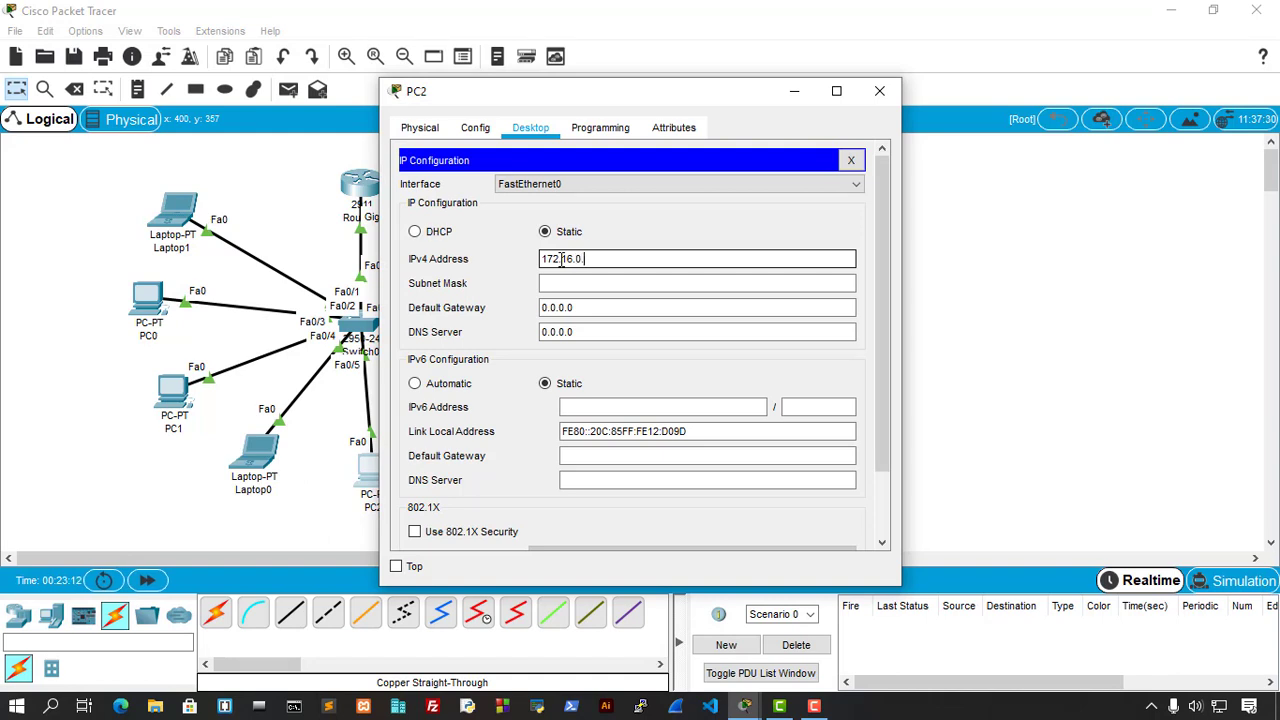
pyautogui.write('8')
pyautogui.press('Tab')
pyautogui.press('Tab')
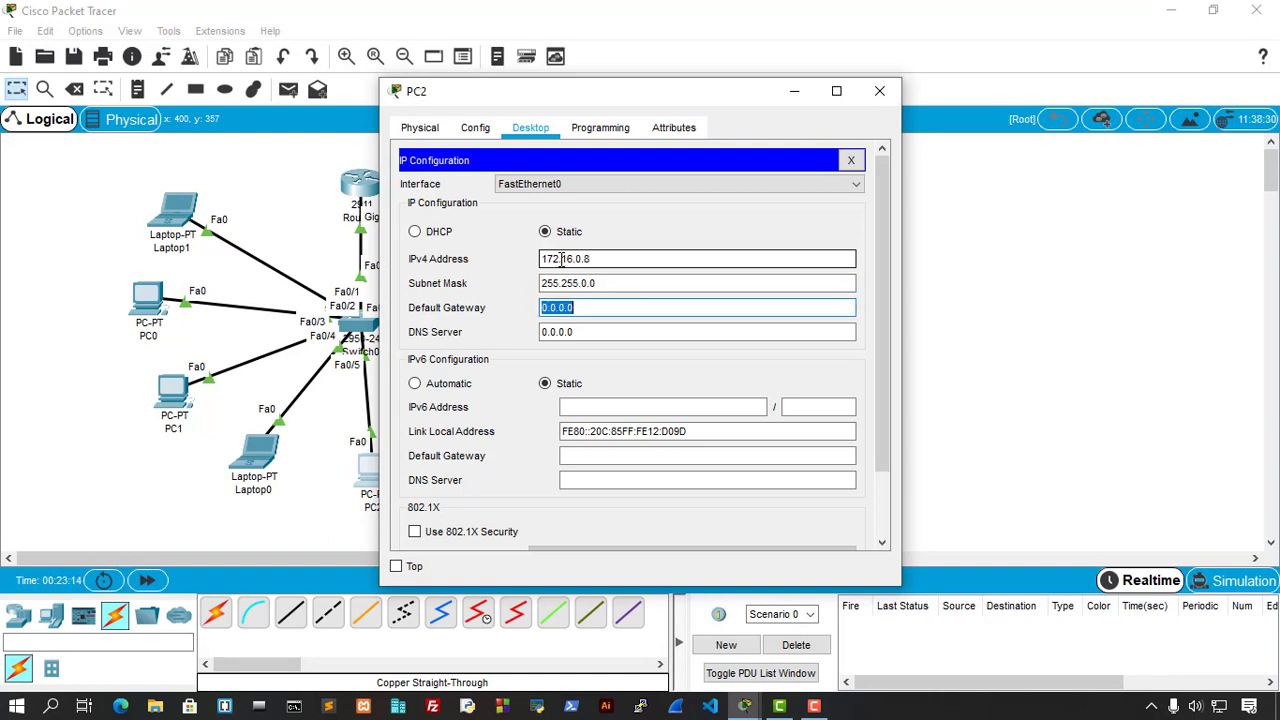
# Set PC2's default gateway to 172.16.0.1 and its DNS server to 172.16.0.2, and close the PC window.
pyautogui.write('172.16.0.1')
pyautogui.press('Tab')
pyautogui.write('172')
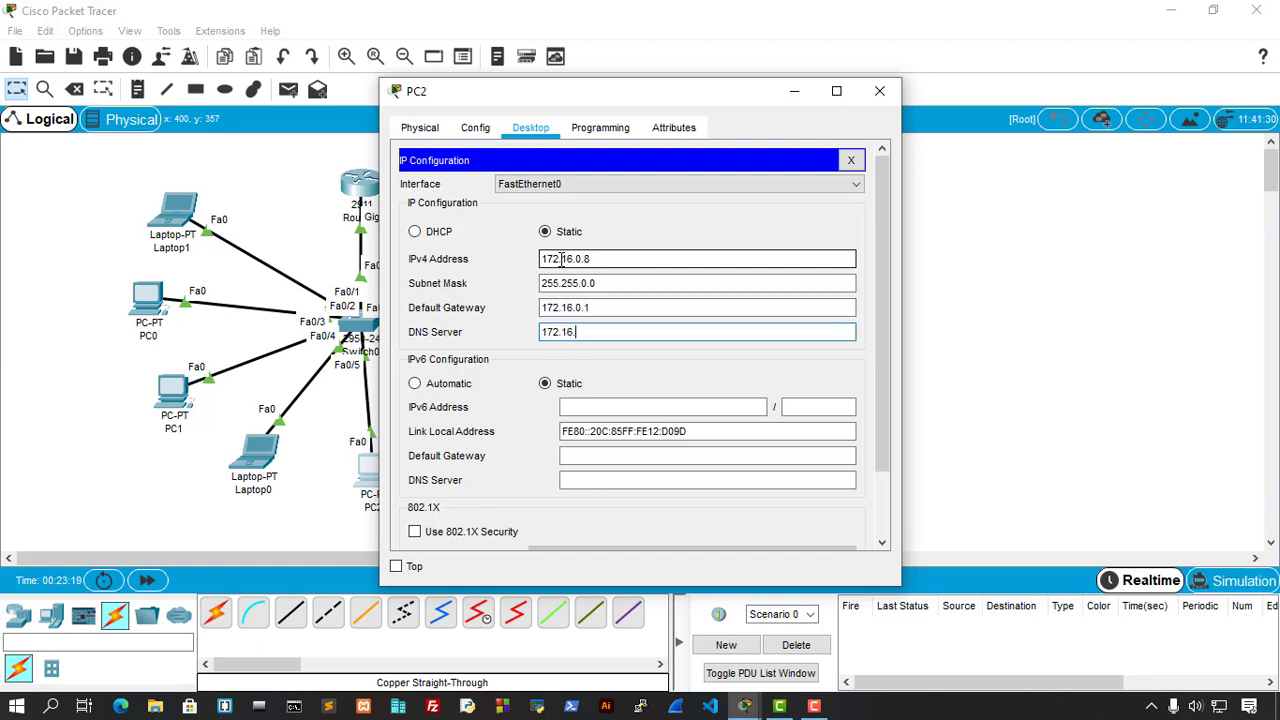
pyautogui.write('.16.0.2')
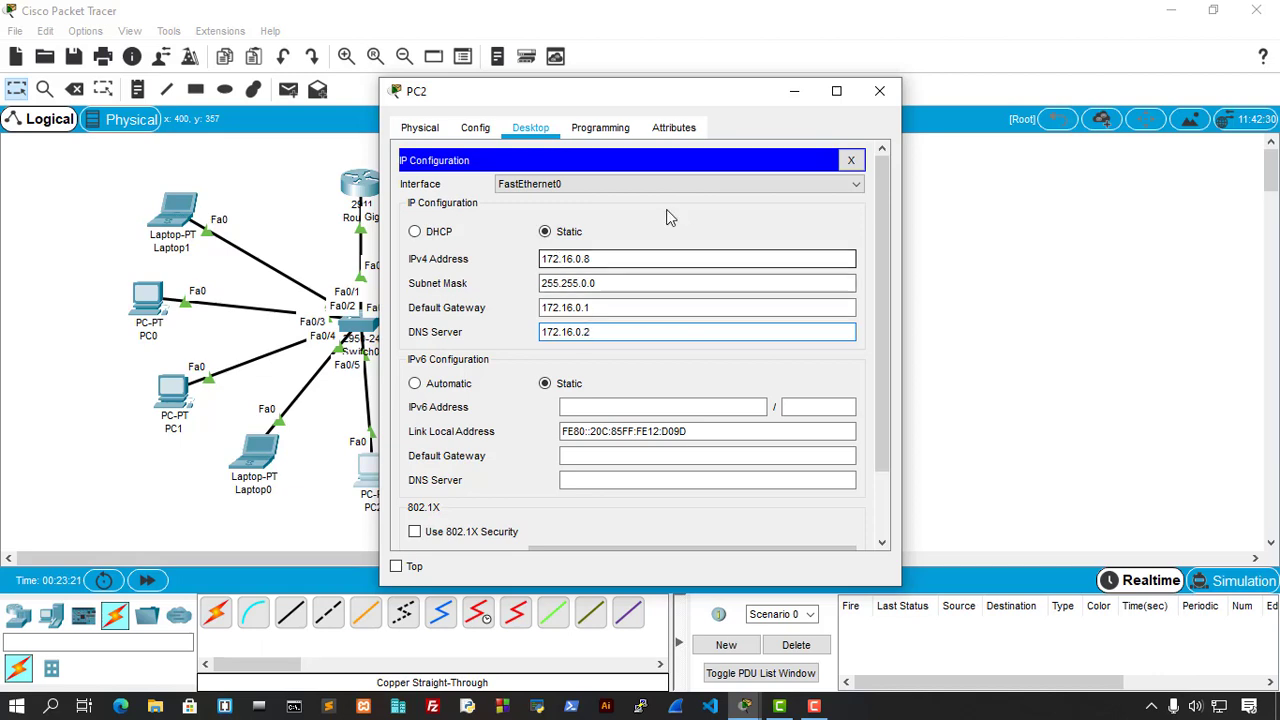
pyautogui.click(879, 91)
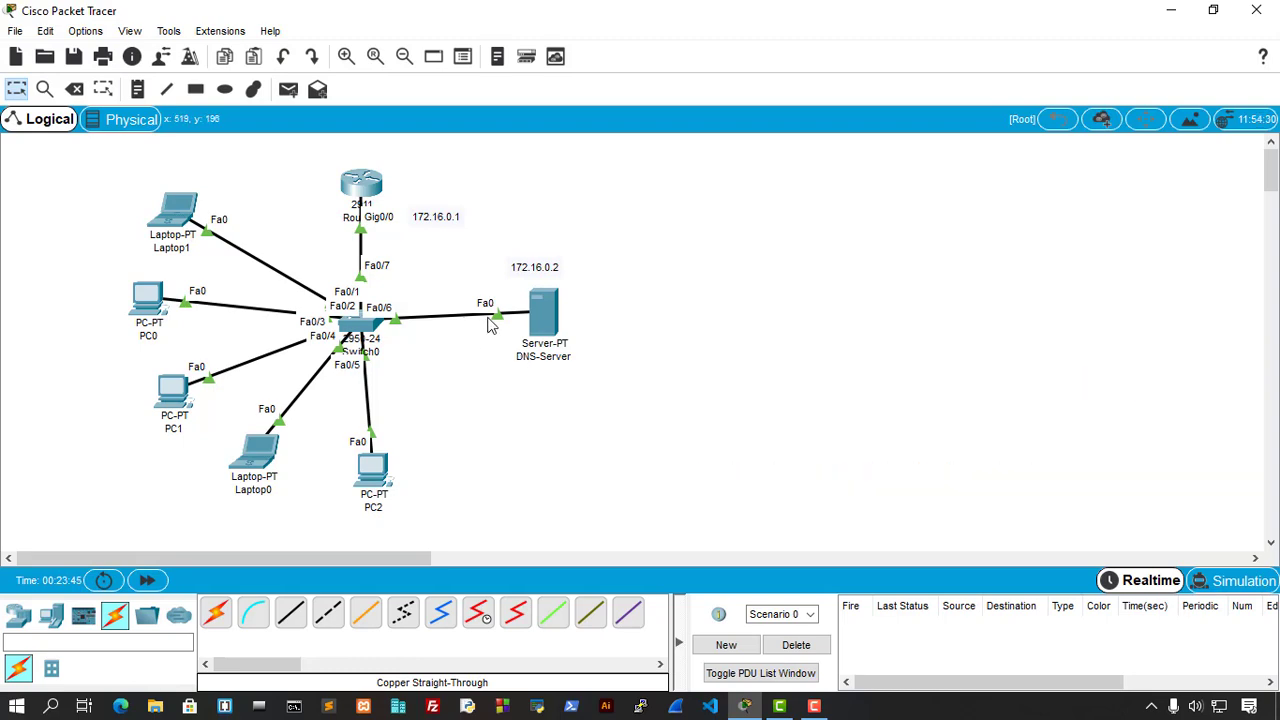
# Ping the DNS server at 172.16.0.2 from Laptop1's command prompt and close the laptop's window.
pyautogui.click(179, 210)
pyautogui.moveTo(706, 92); pyautogui.dragTo(1056, 148)
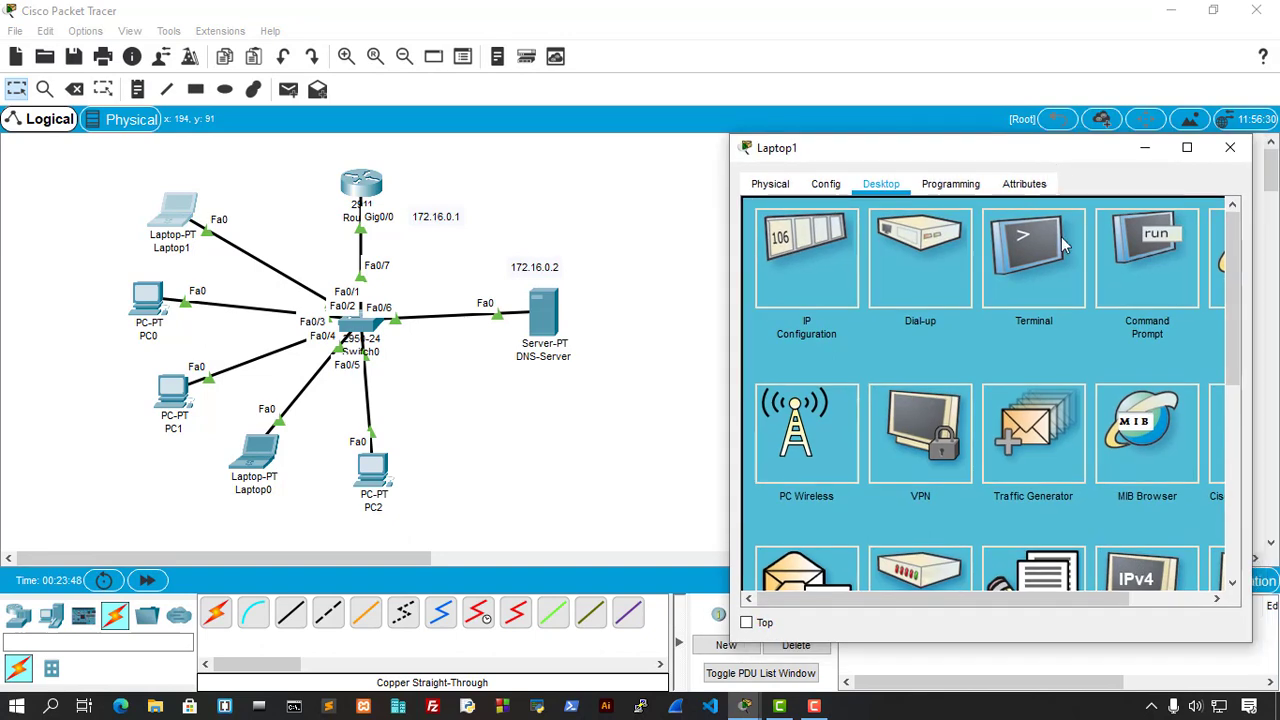
pyautogui.click(1143, 283)
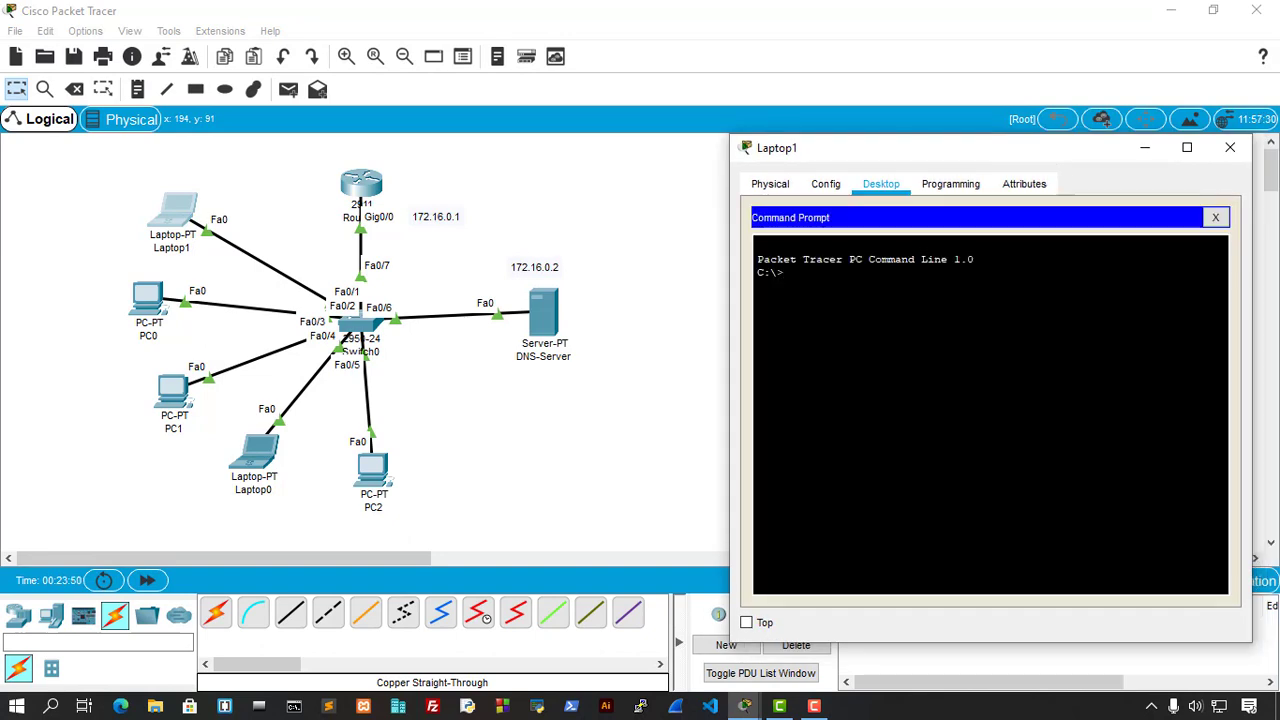
pyautogui.write('ping')
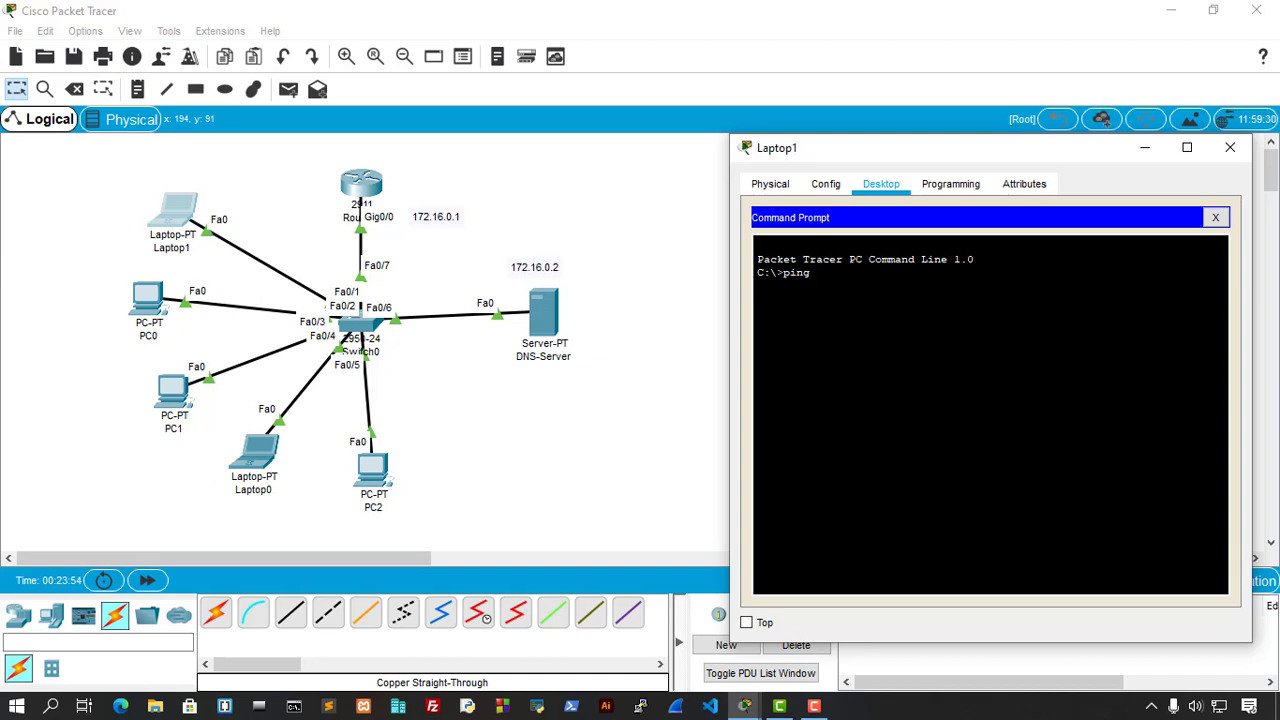
pyautogui.write(' 172.16.0.2')
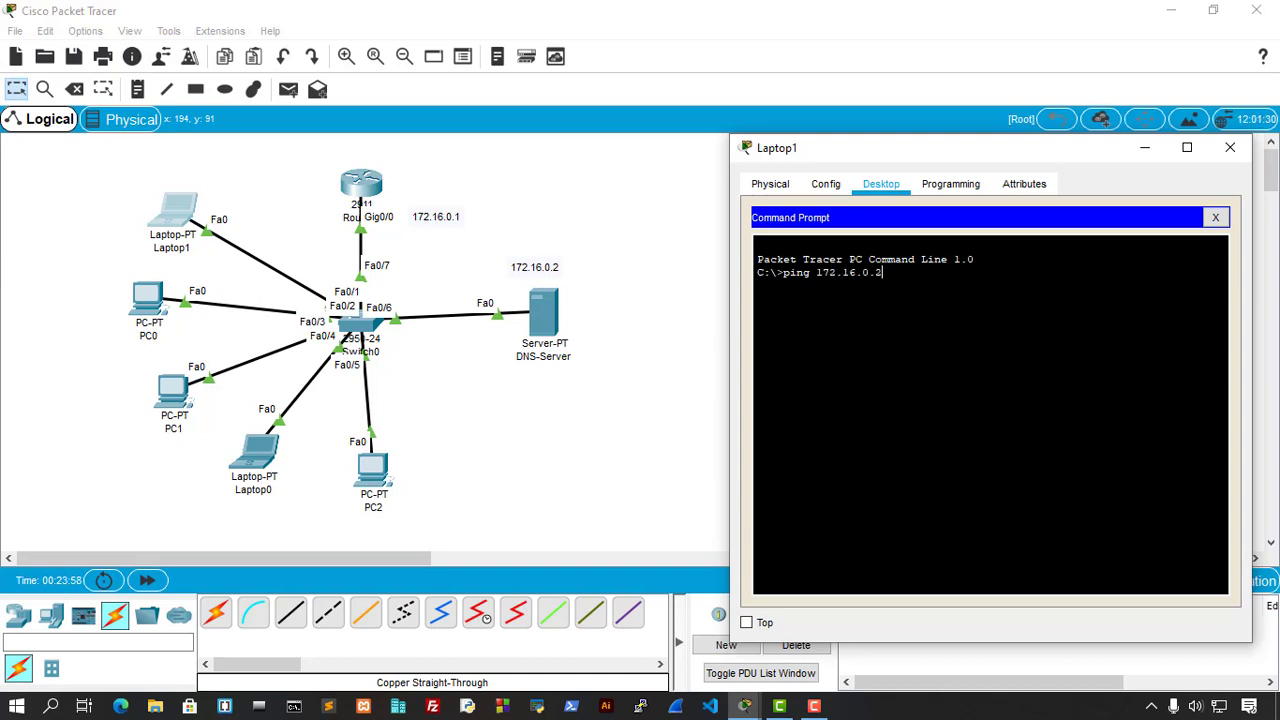
pyautogui.press('Return')
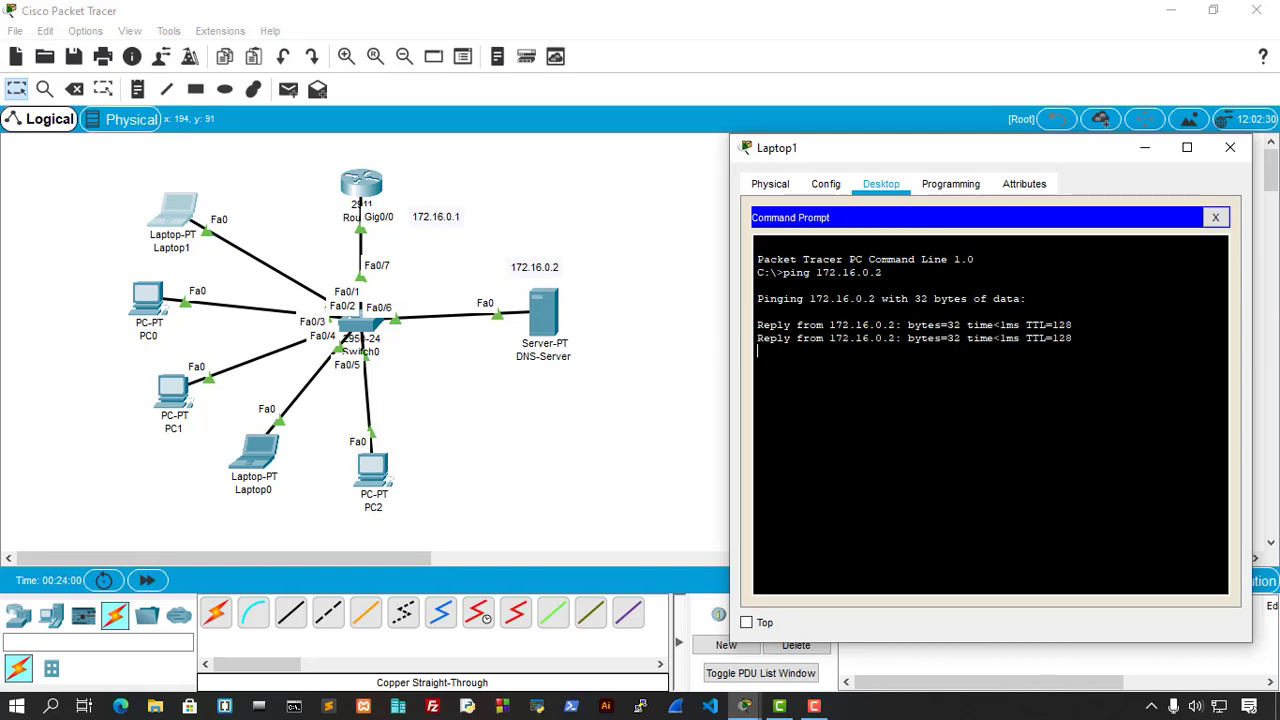
pyautogui.click(1230, 147)
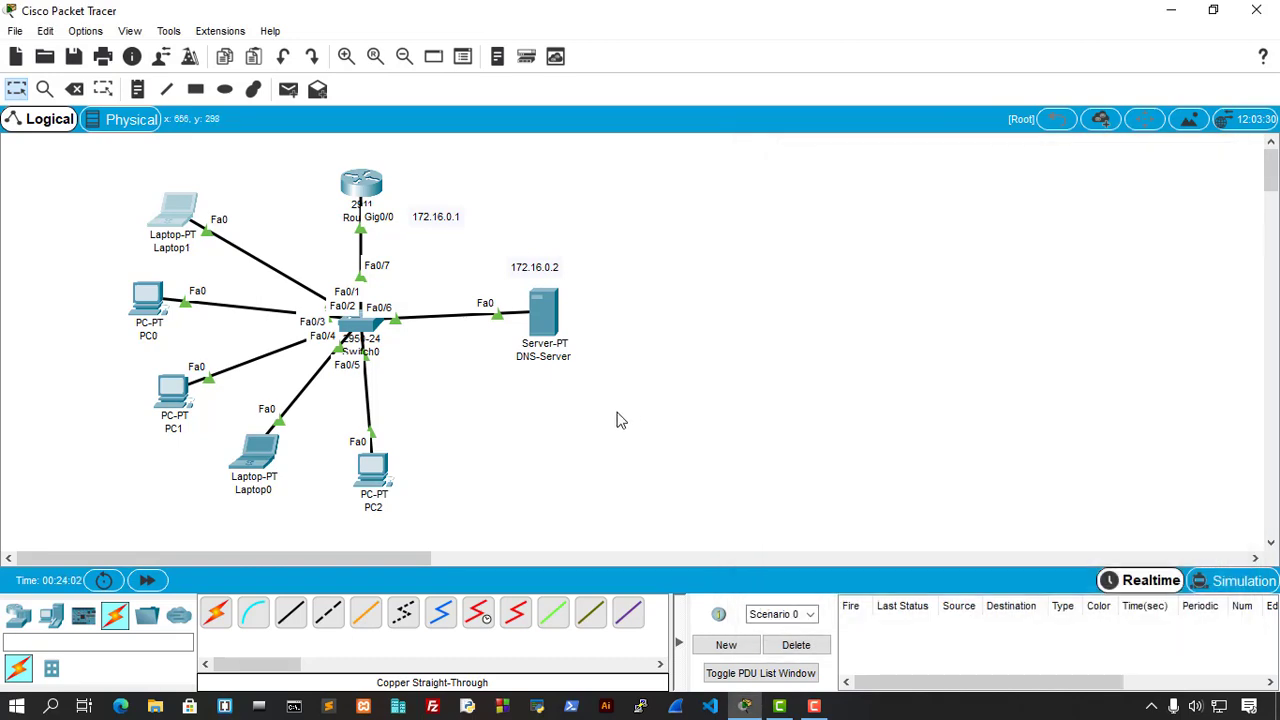
# Ping 172.16.0.2 from PC0's command prompt and close the PC window.
pyautogui.click(147, 305)
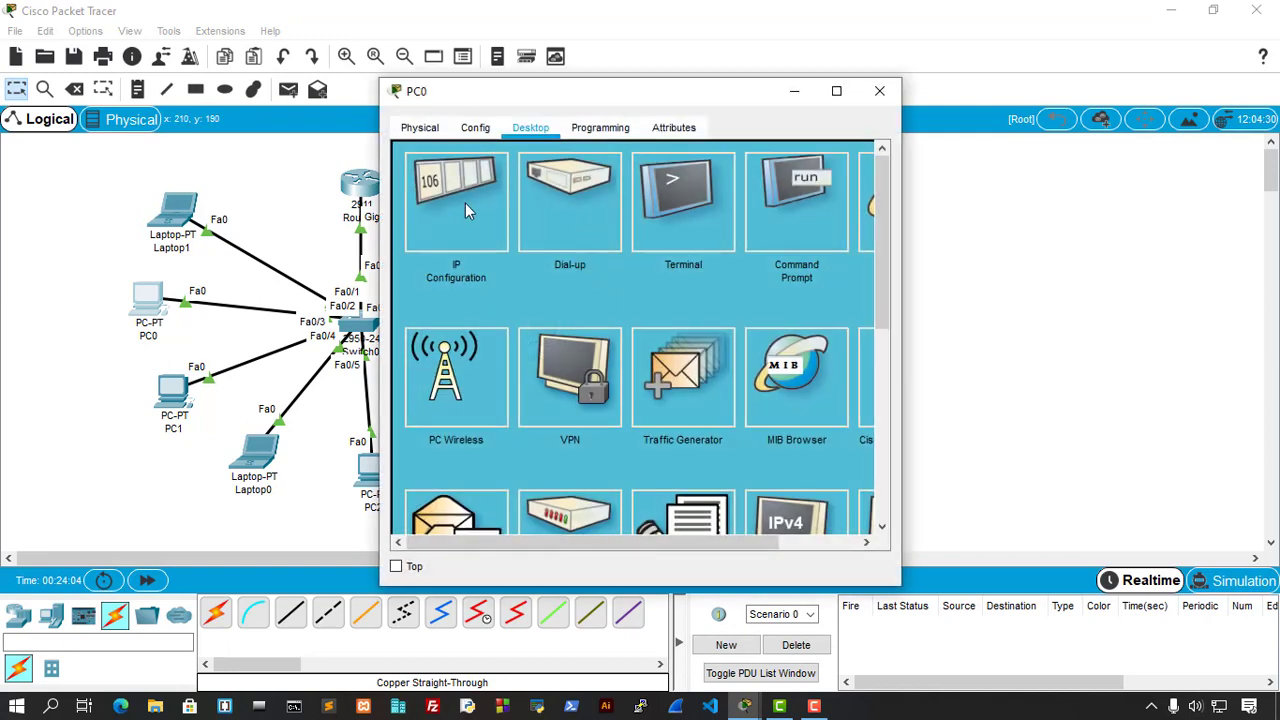
pyautogui.click(795, 220)
pyautogui.moveTo(743, 91); pyautogui.dragTo(1067, 155)
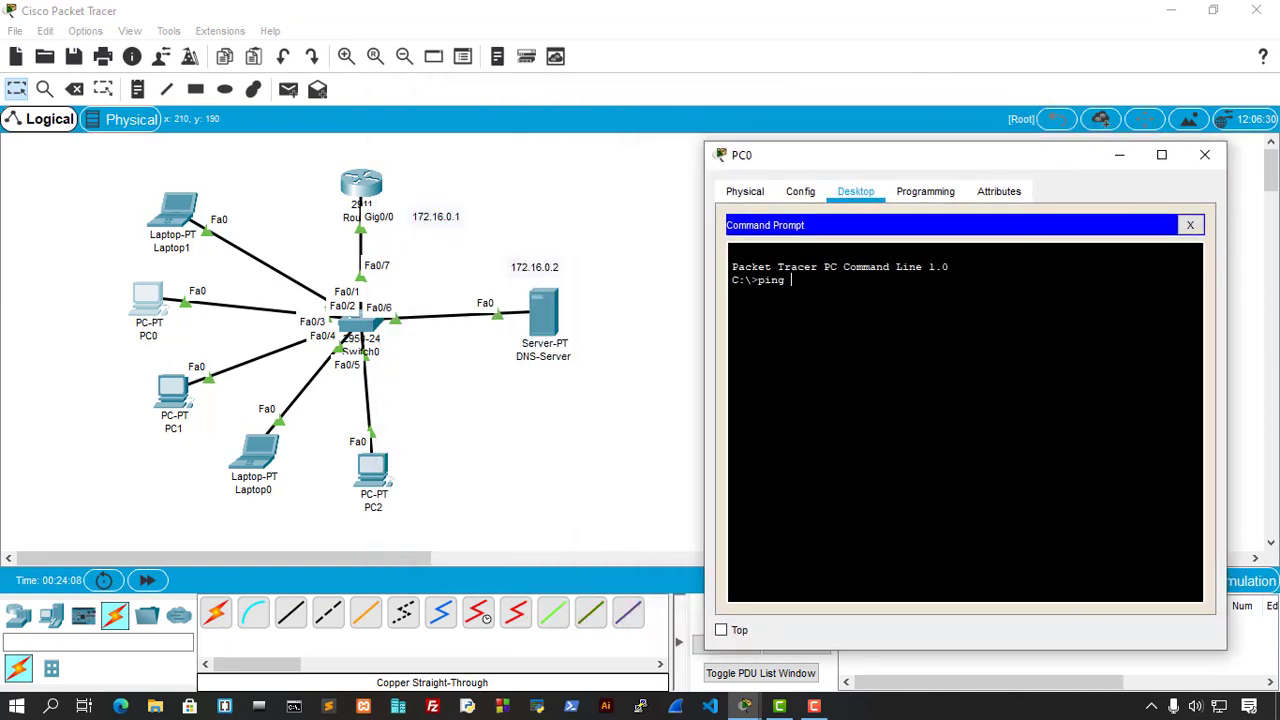
pyautogui.write('ping 172.16.0.2')
pyautogui.press('Return')
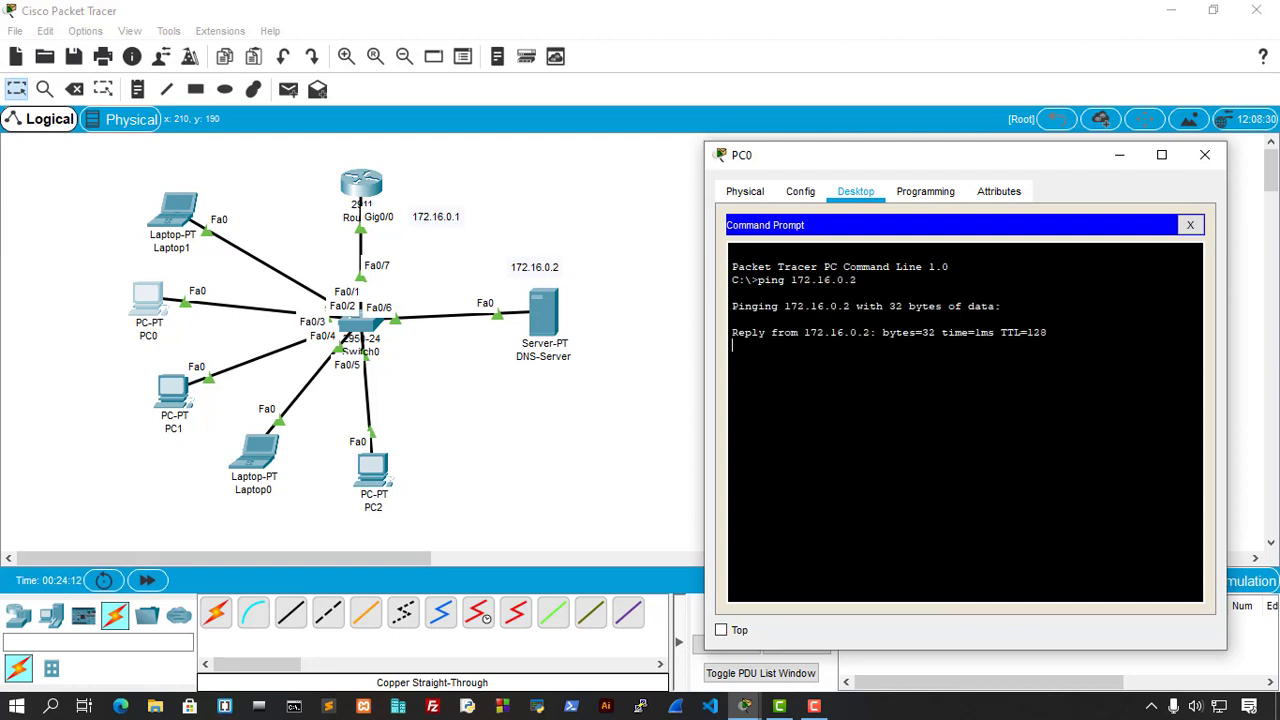
pyautogui.click(1205, 155)
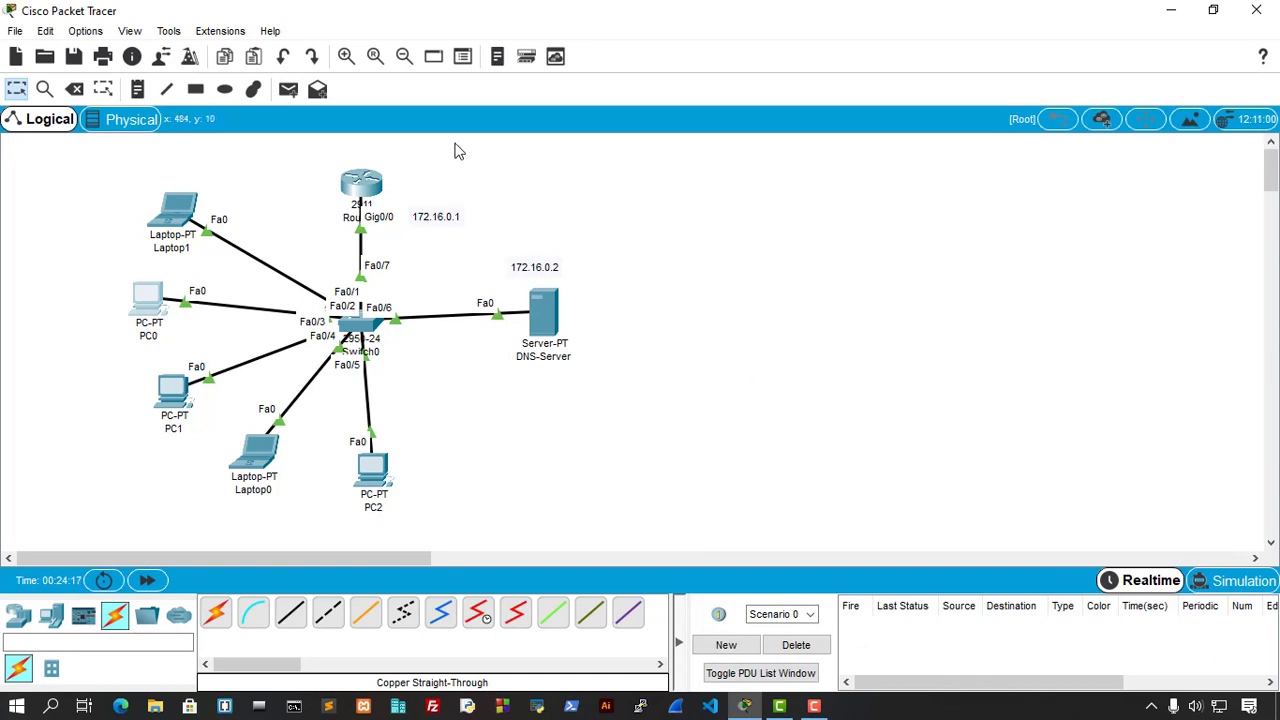
# Test connectivity by sending a simple PDU from the DNS-Server to PC1 twice.
pyautogui.click(288, 89)
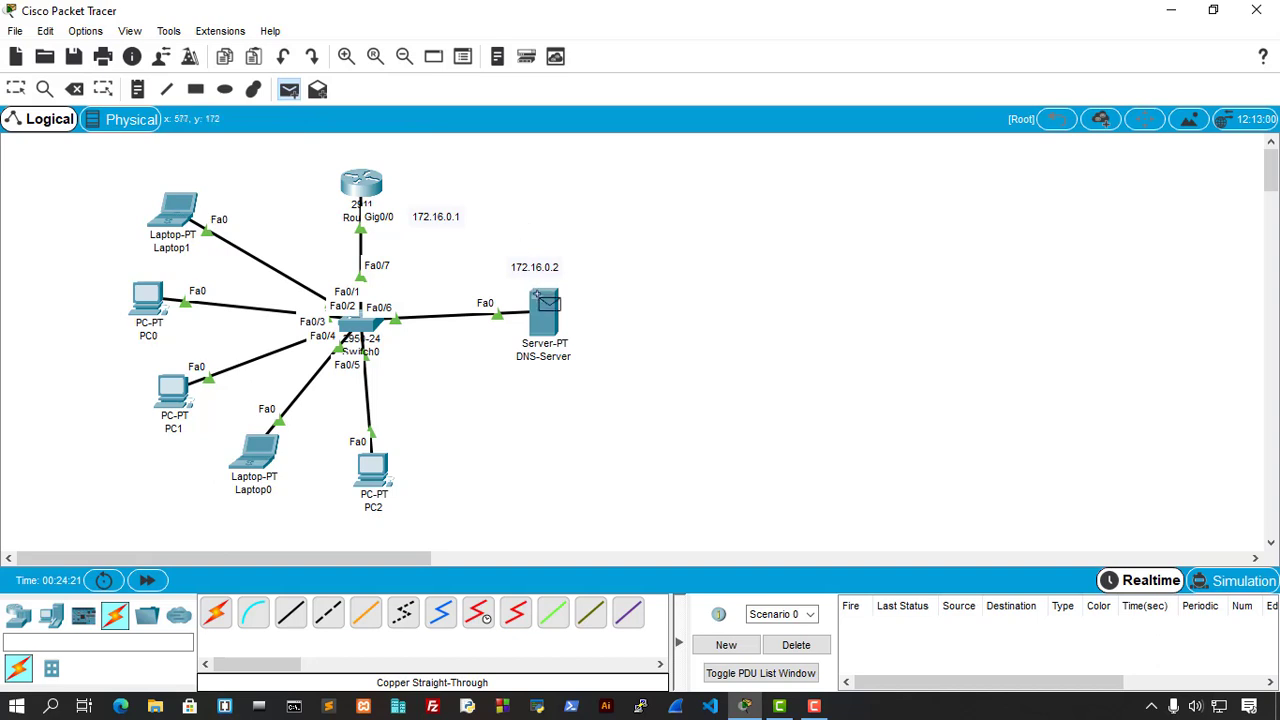
pyautogui.click(545, 308)
pyautogui.click(164, 384)
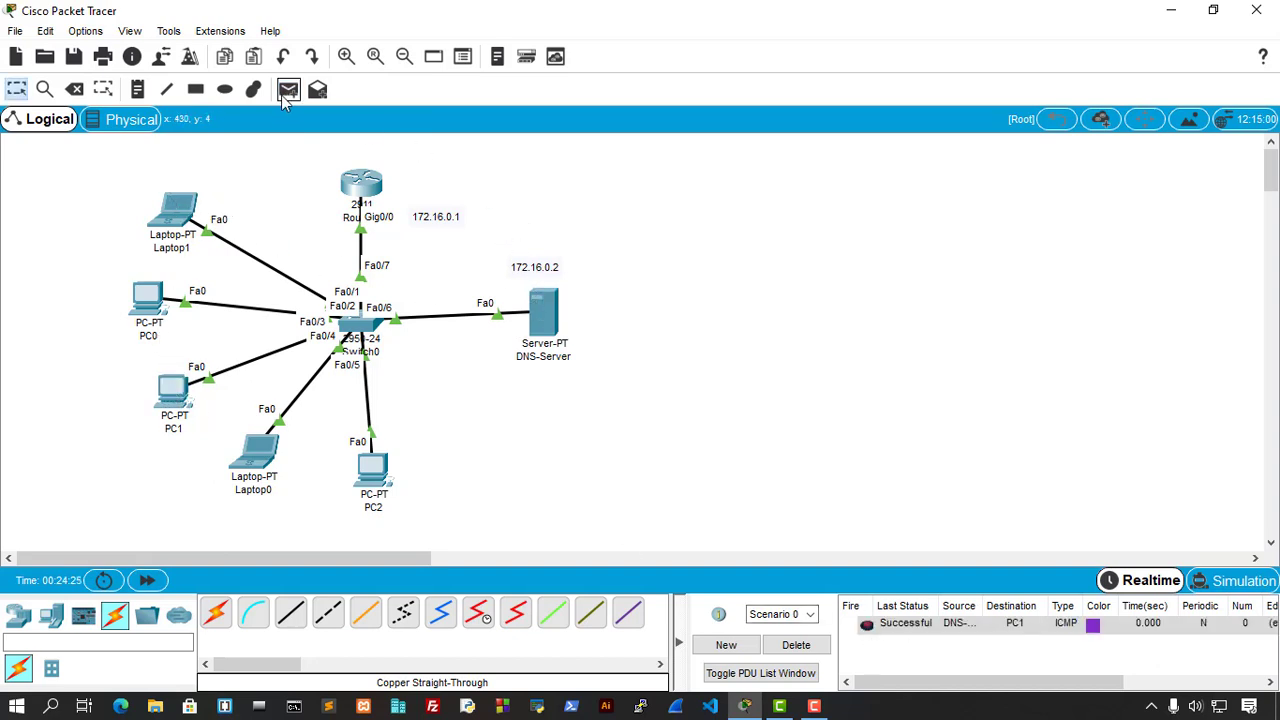
pyautogui.click(548, 322)
pyautogui.click(172, 388)
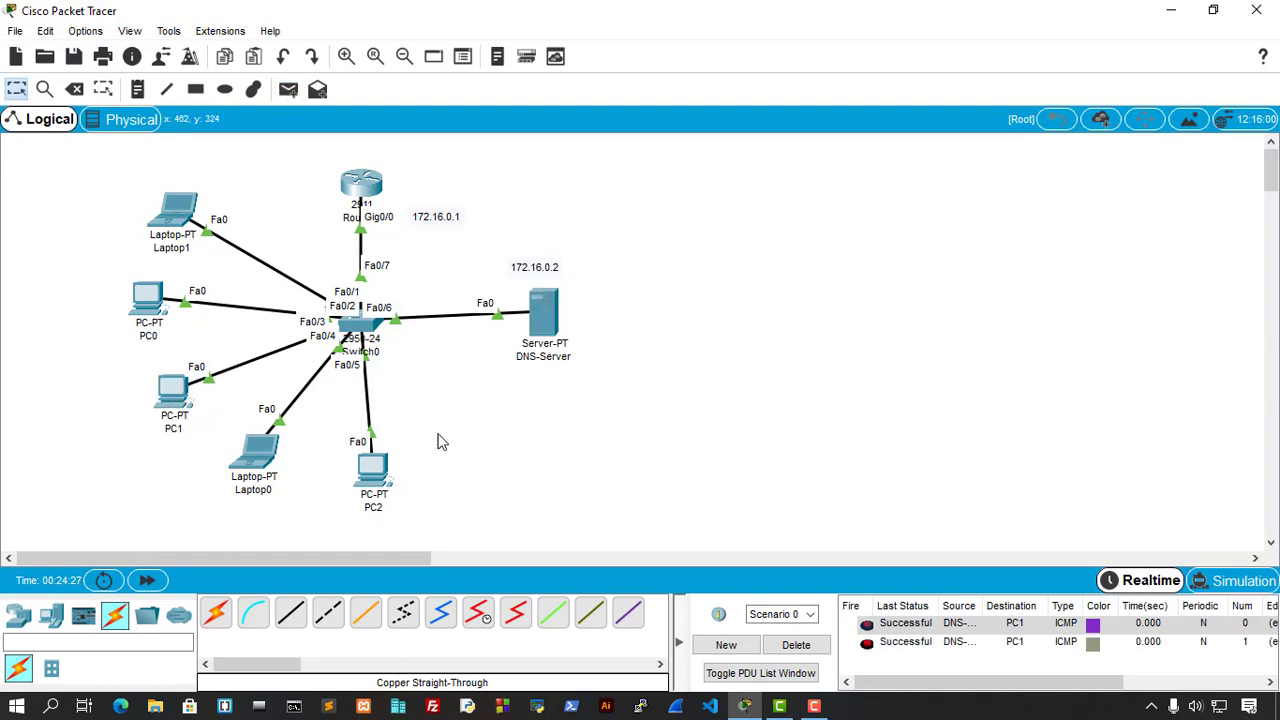
# Send simple PDUs from the DNS-Server to Laptop0 and to PC2.
pyautogui.click(297, 90)
pyautogui.click(543, 312)
pyautogui.click(255, 458)
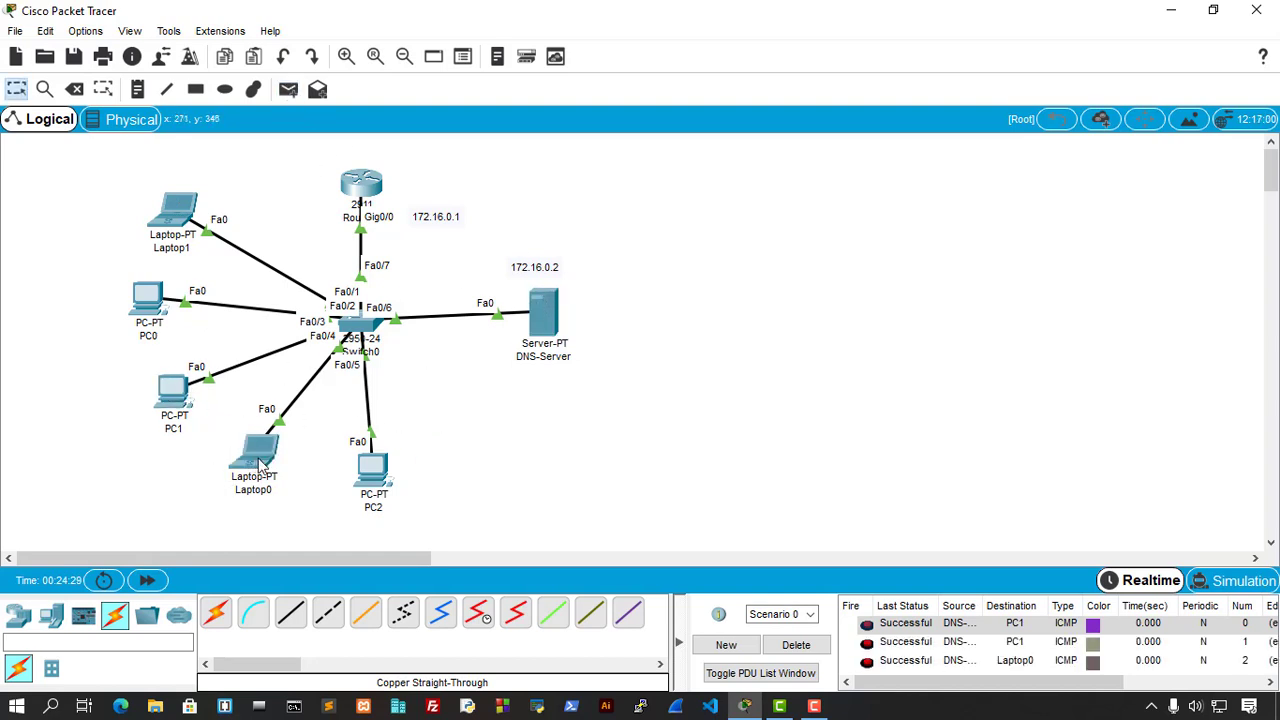
pyautogui.click(292, 94)
pyautogui.click(538, 307)
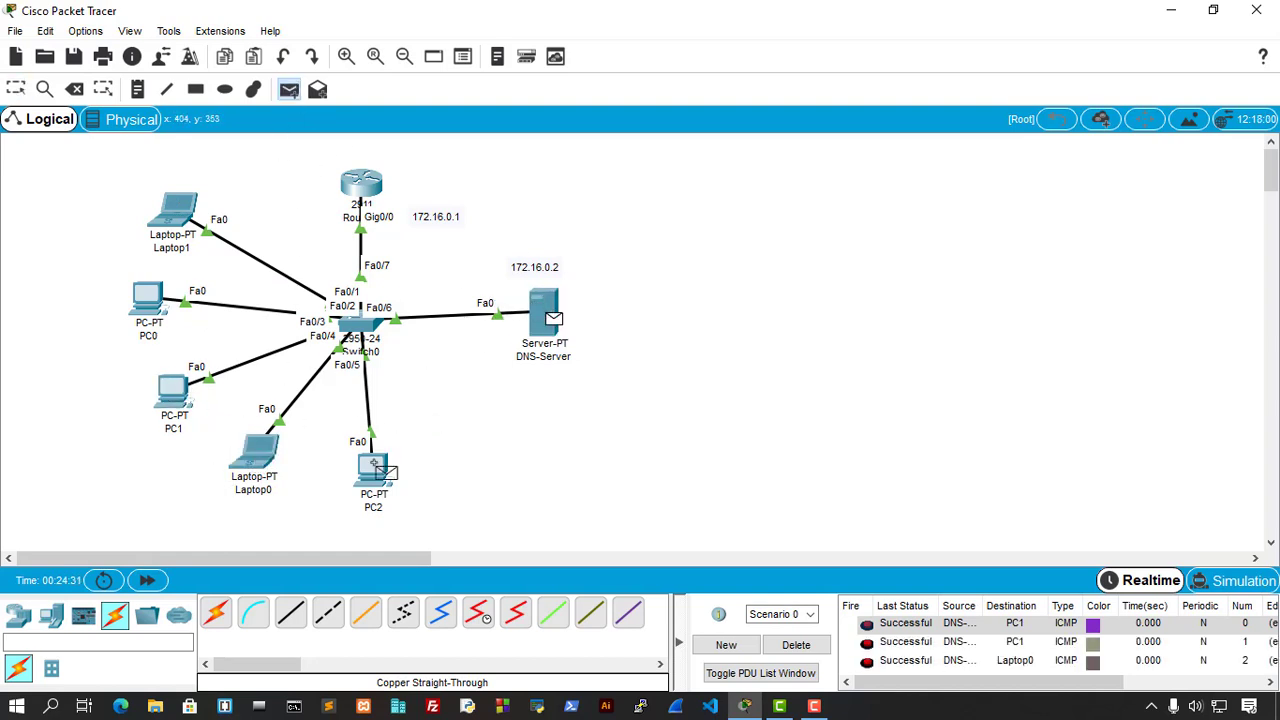
pyautogui.click(374, 466)
# Delete the current scenario's PDUs and send new simple PDUs from the DNS-Server to PC2 and Router0.
pyautogui.click(796, 645)
pyautogui.click(297, 90)
pyautogui.click(543, 312)
pyautogui.click(372, 468)
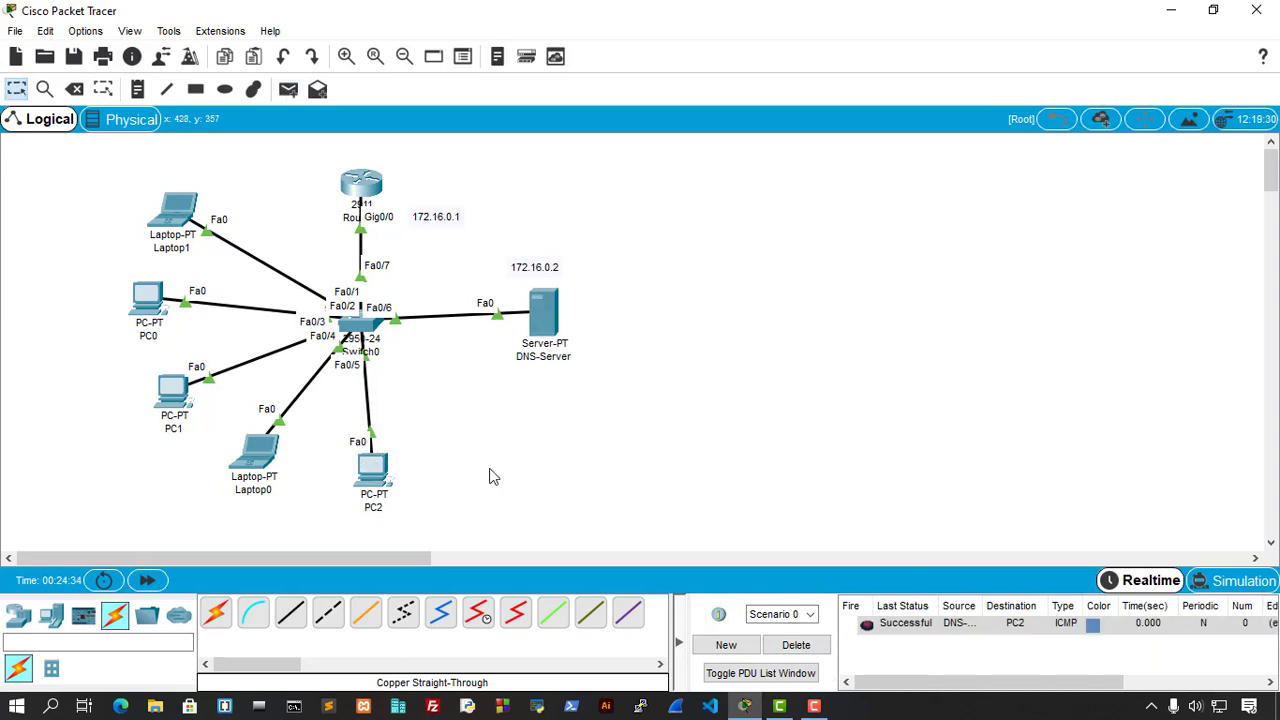
pyautogui.click(297, 90)
pyautogui.click(543, 315)
pyautogui.click(361, 185)
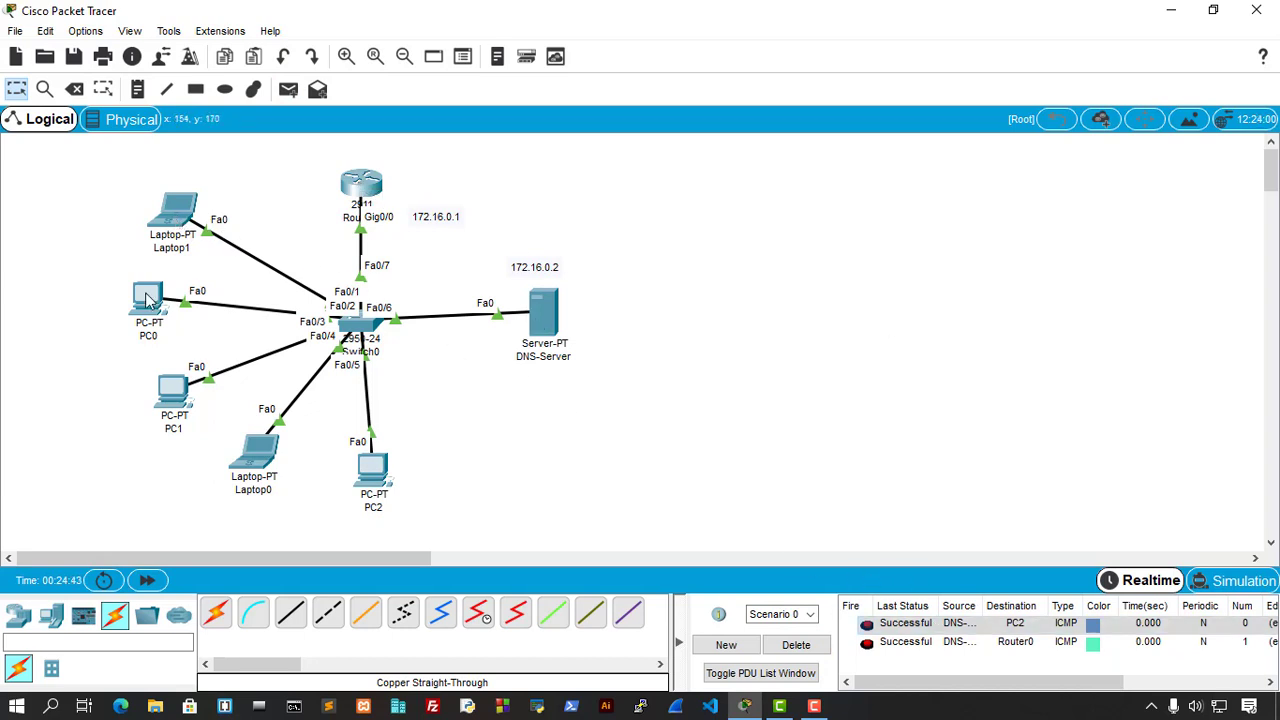
pyautogui.click(175, 222)
pyautogui.moveTo(632, 101); pyautogui.dragTo(992, 158)
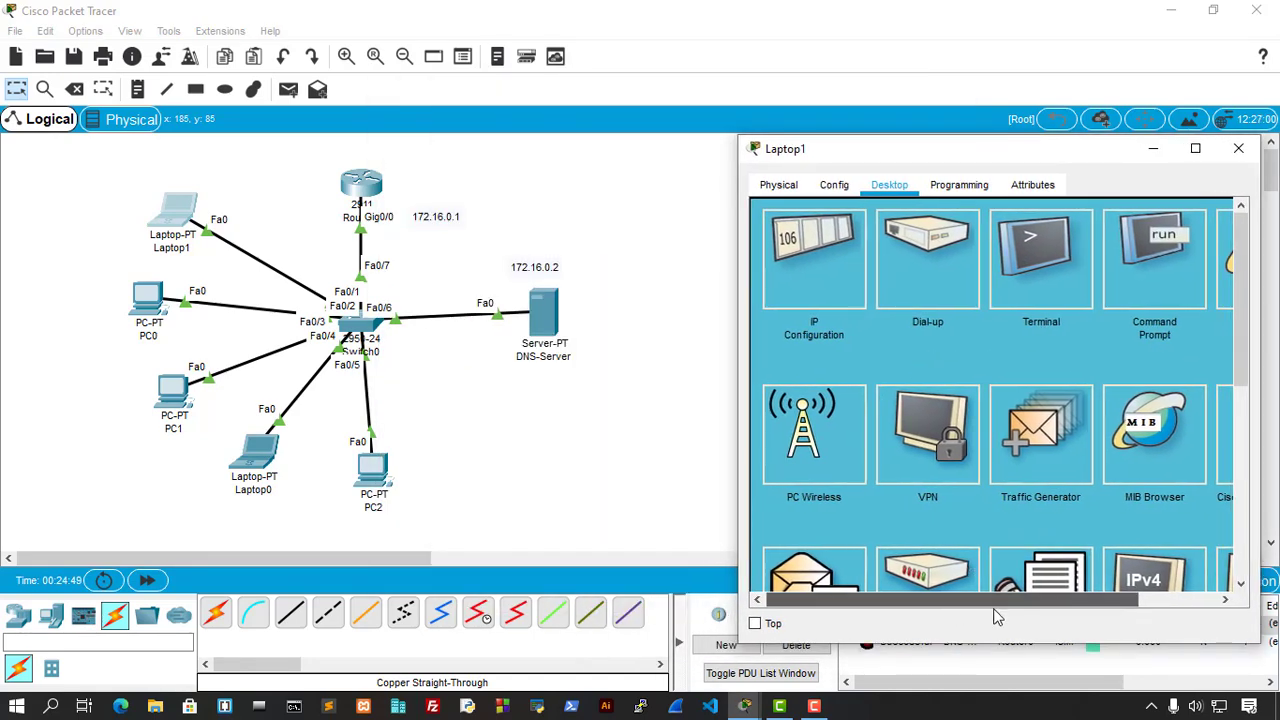
pyautogui.moveTo(994, 600); pyautogui.dragTo(1069, 600)
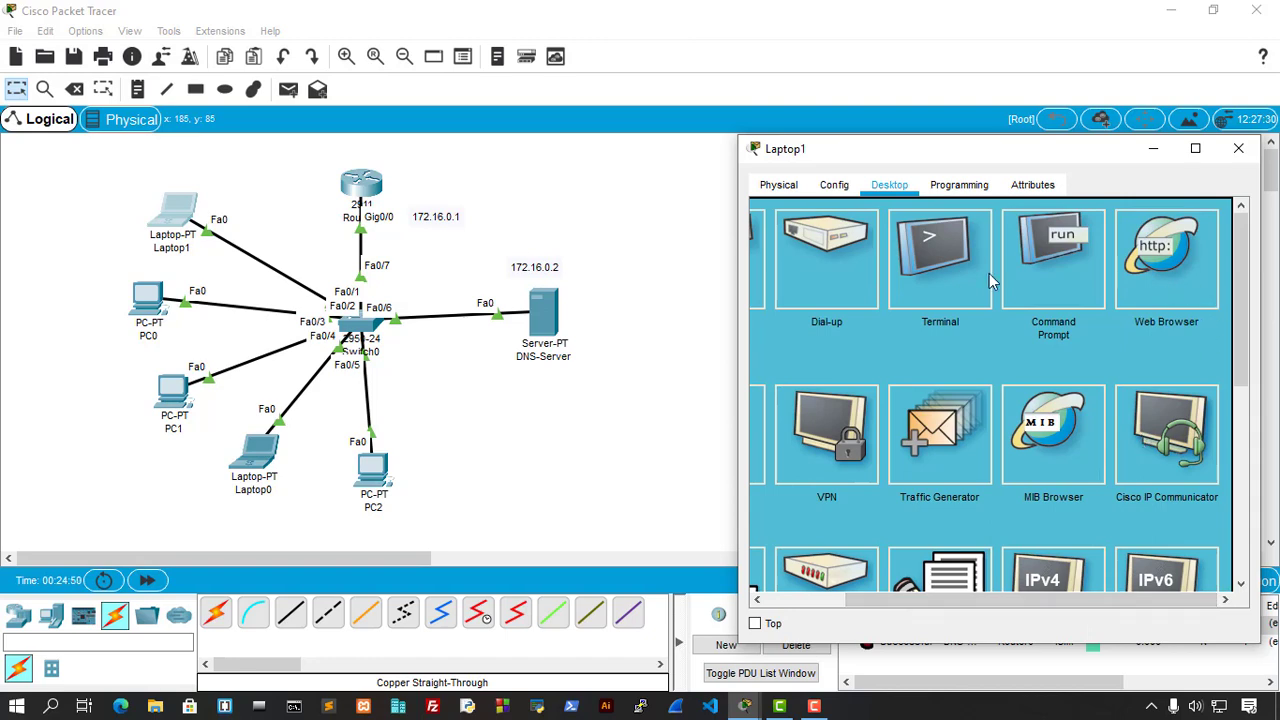
pyautogui.click(1172, 284)
pyautogui.click(887, 243)
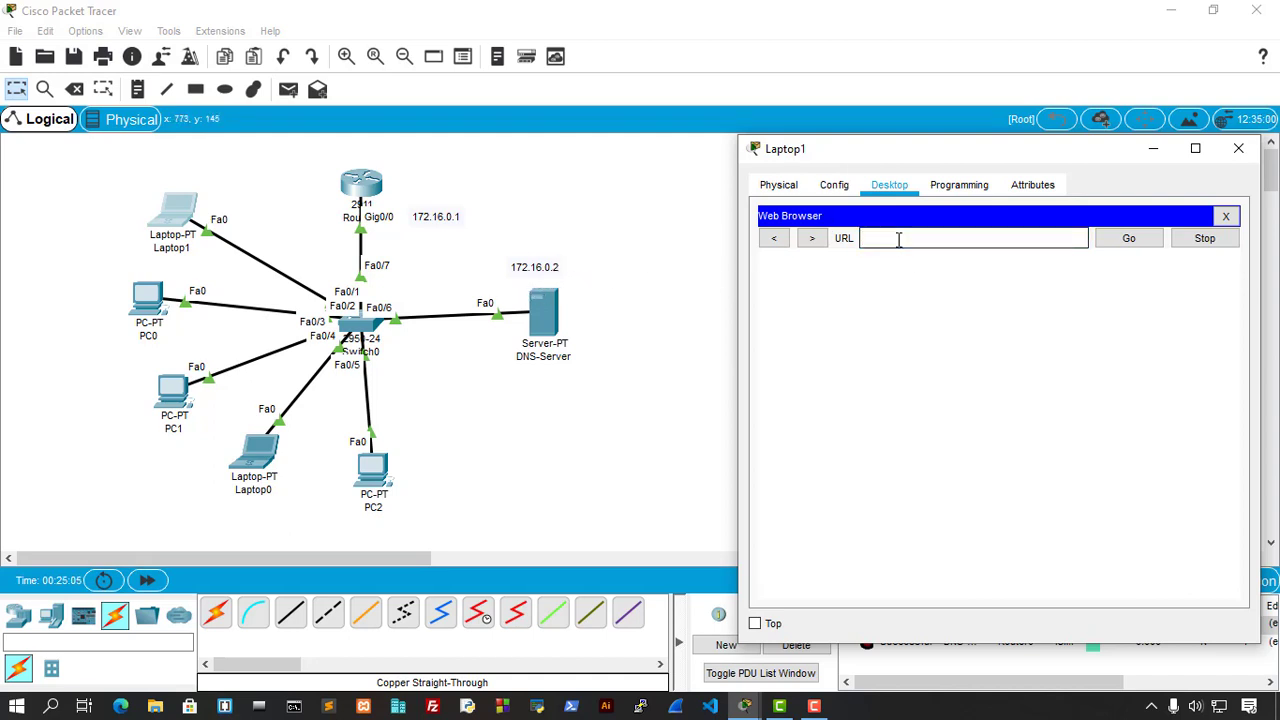
pyautogui.write('www.CCNA.COM')
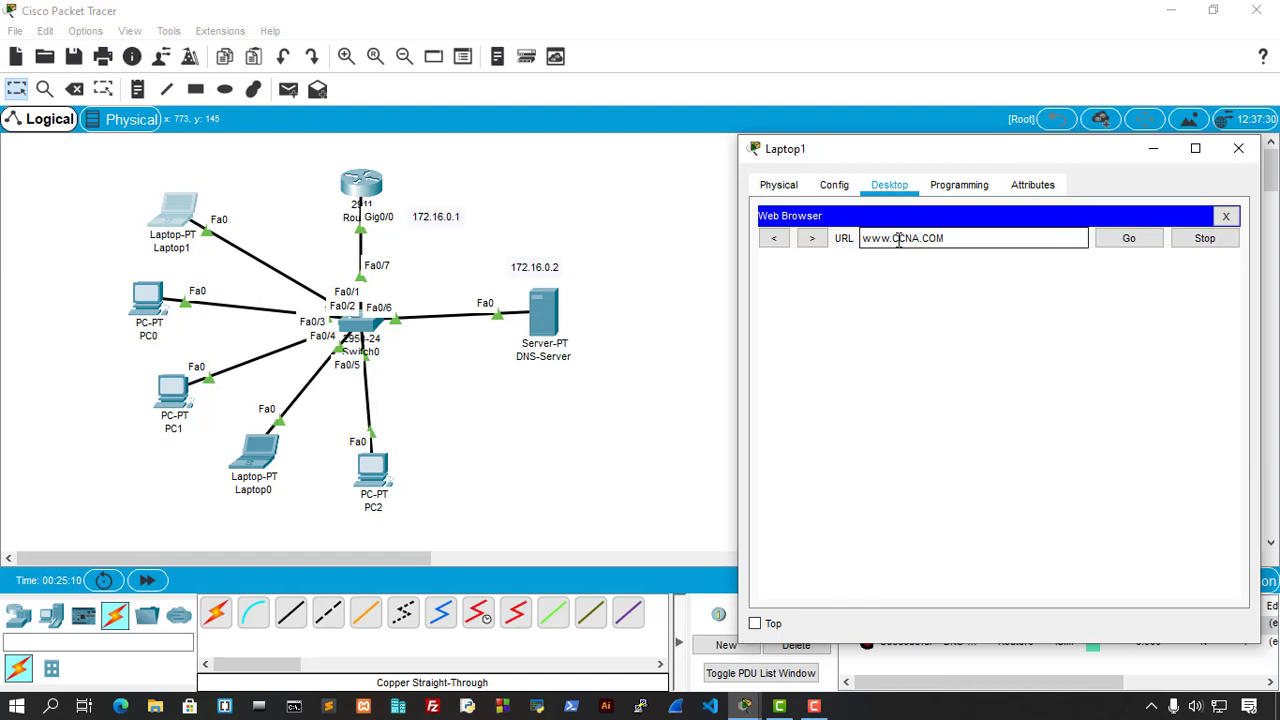
pyautogui.click(1129, 241)
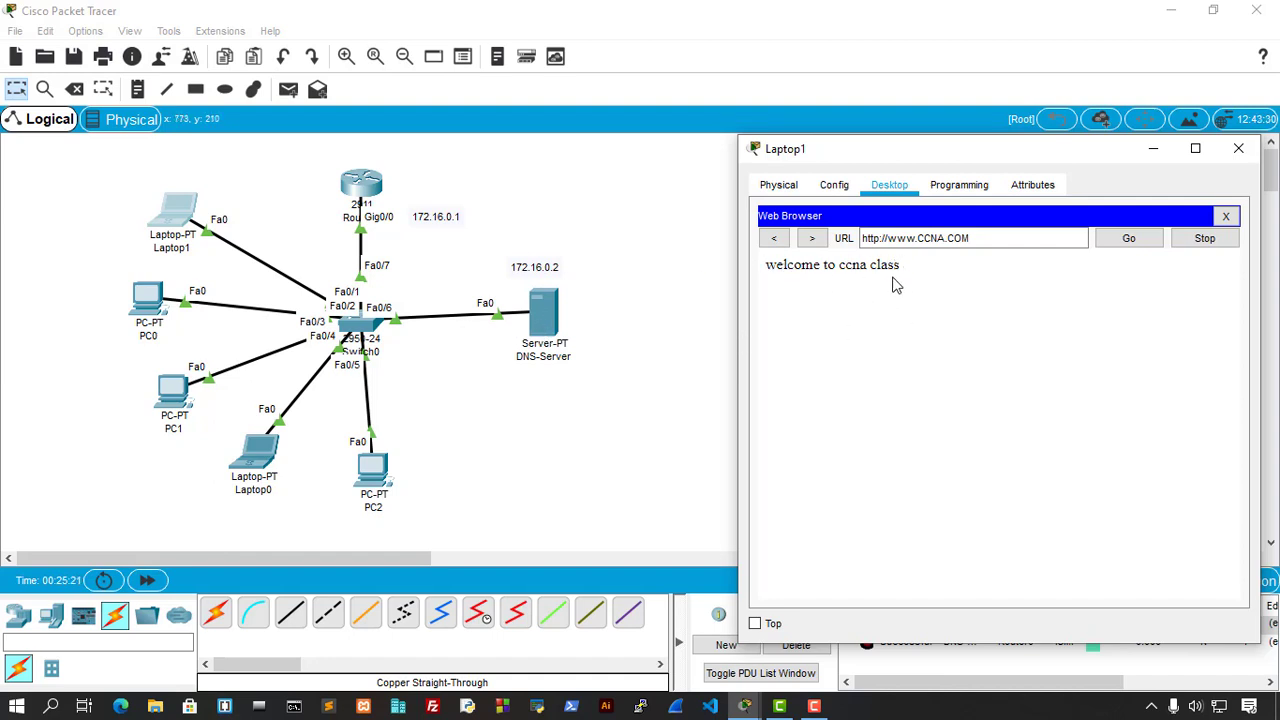
pyautogui.click(987, 241)
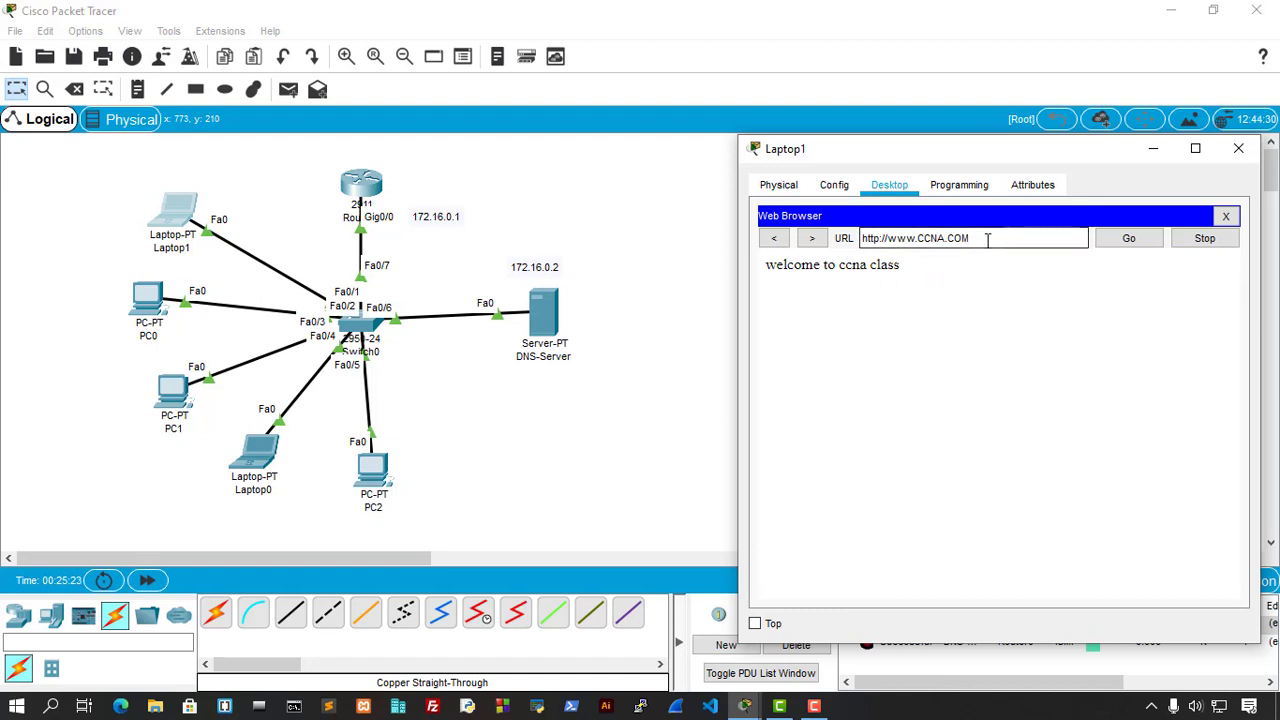
# Reopen Laptop1's web browser, load the server page by its IP address 172.16.0.2, and close Laptop1's window.
pyautogui.click(1108, 244)
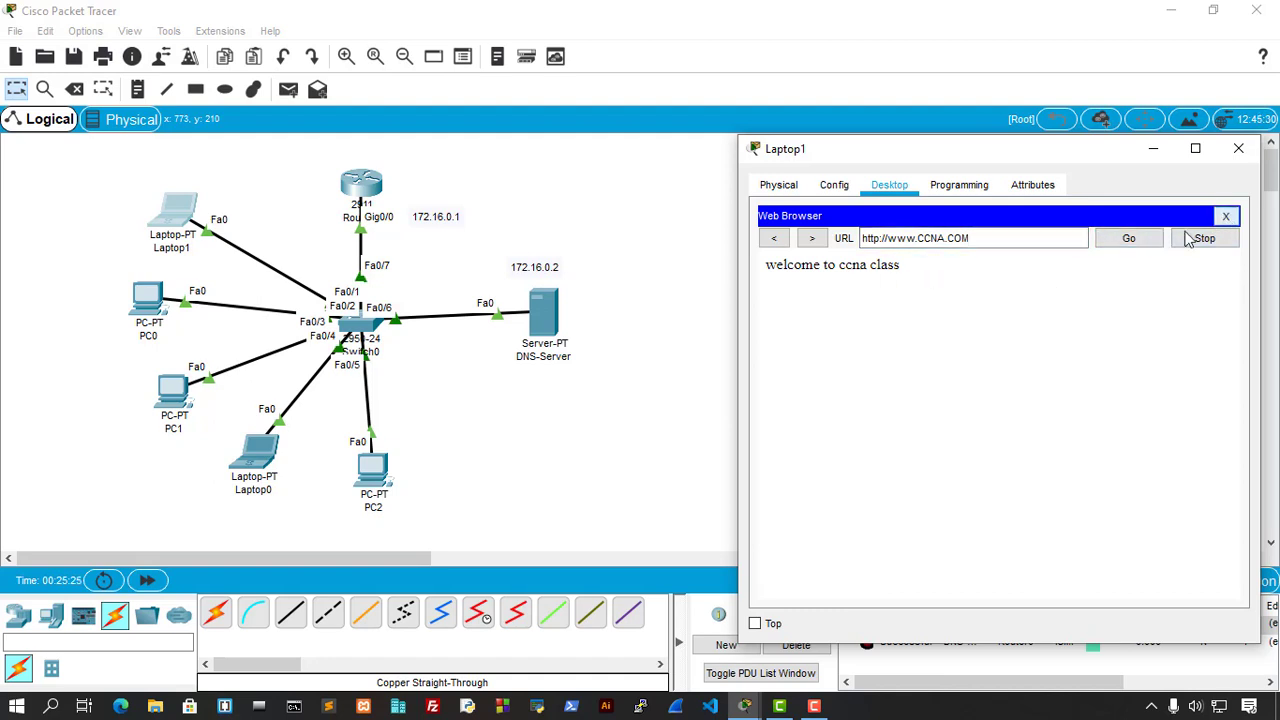
pyautogui.click(1226, 216)
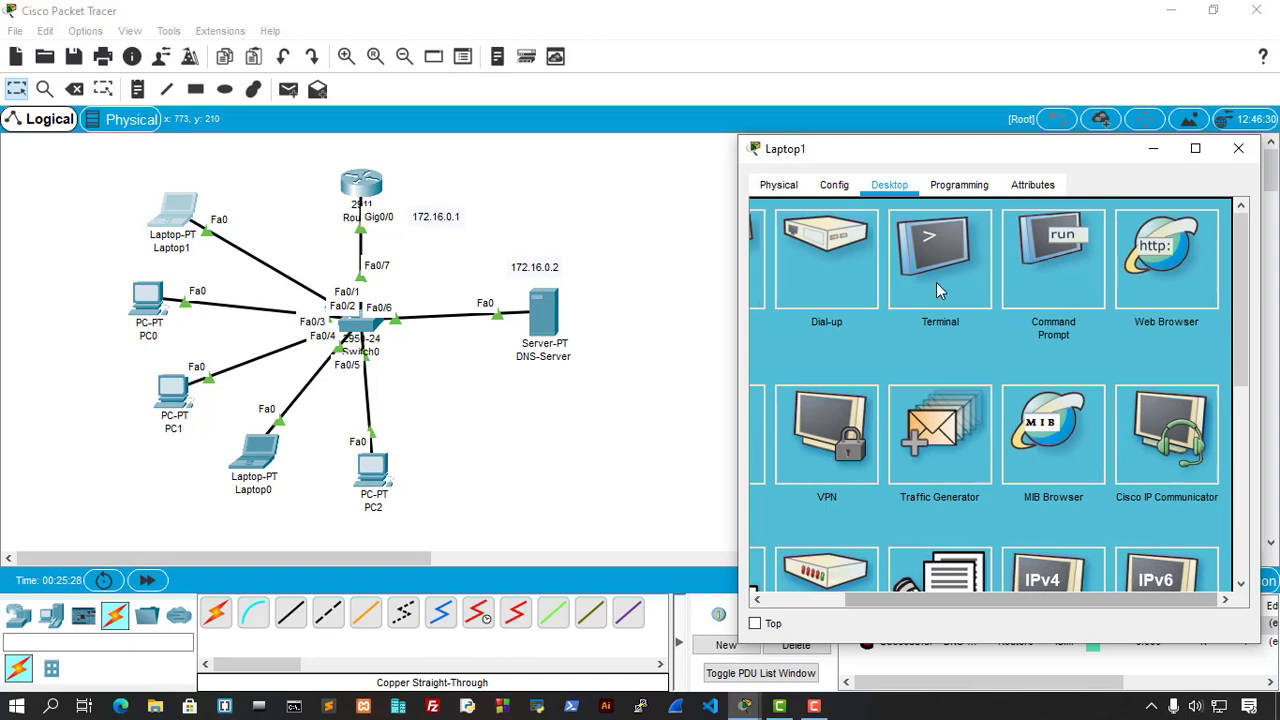
pyautogui.click(936, 282)
pyautogui.click(878, 240)
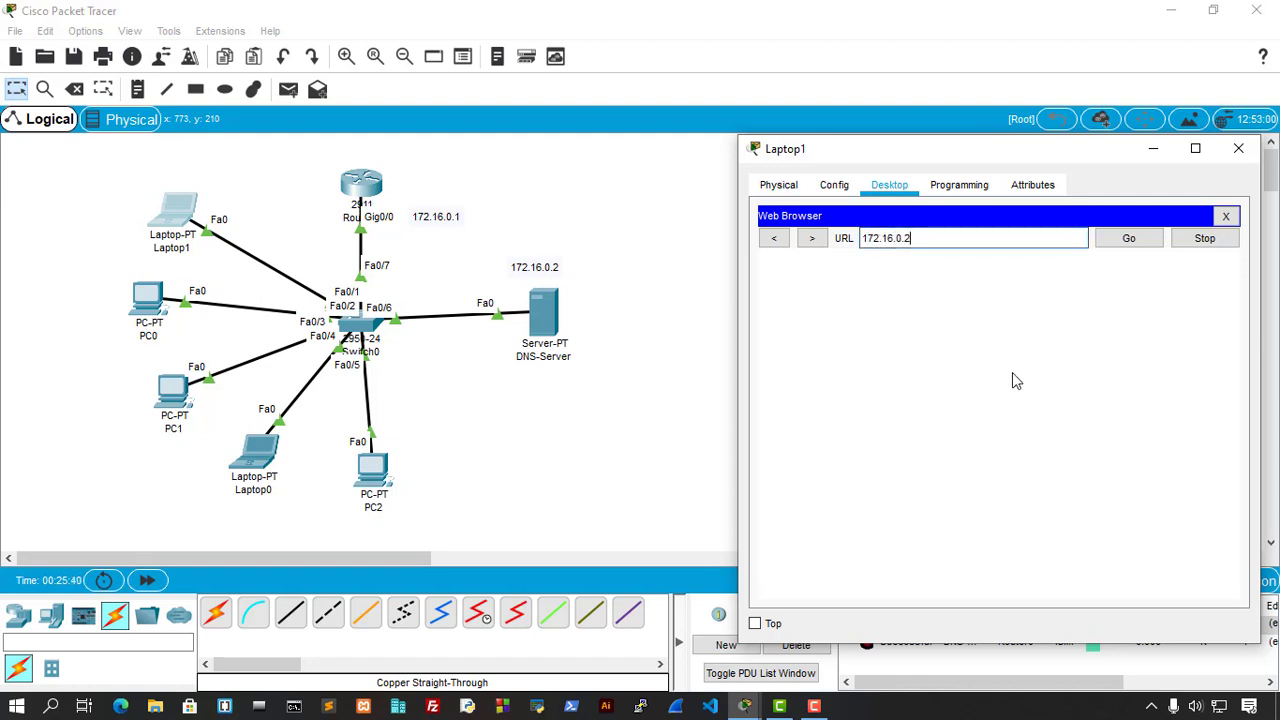
pyautogui.press('Return')
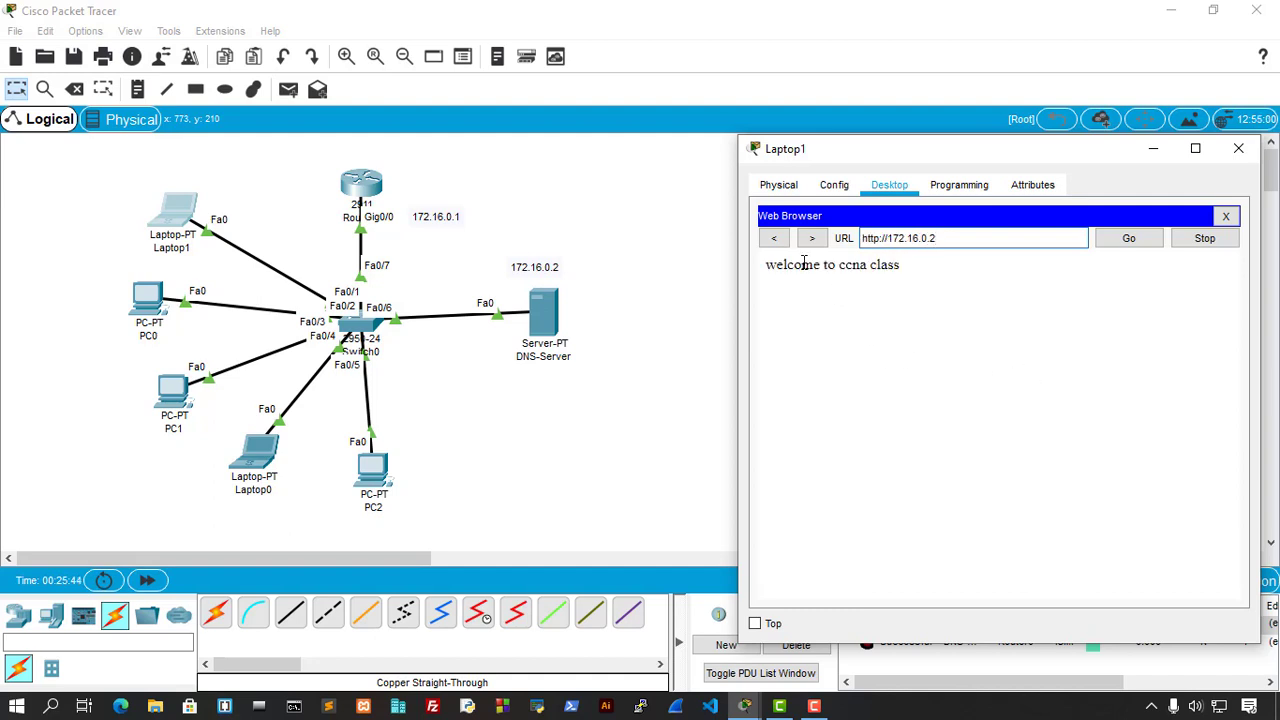
pyautogui.moveTo(936, 238); pyautogui.dragTo(884, 238)
pyautogui.click(962, 241)
pyautogui.moveTo(510, 245); pyautogui.dragTo(619, 339)
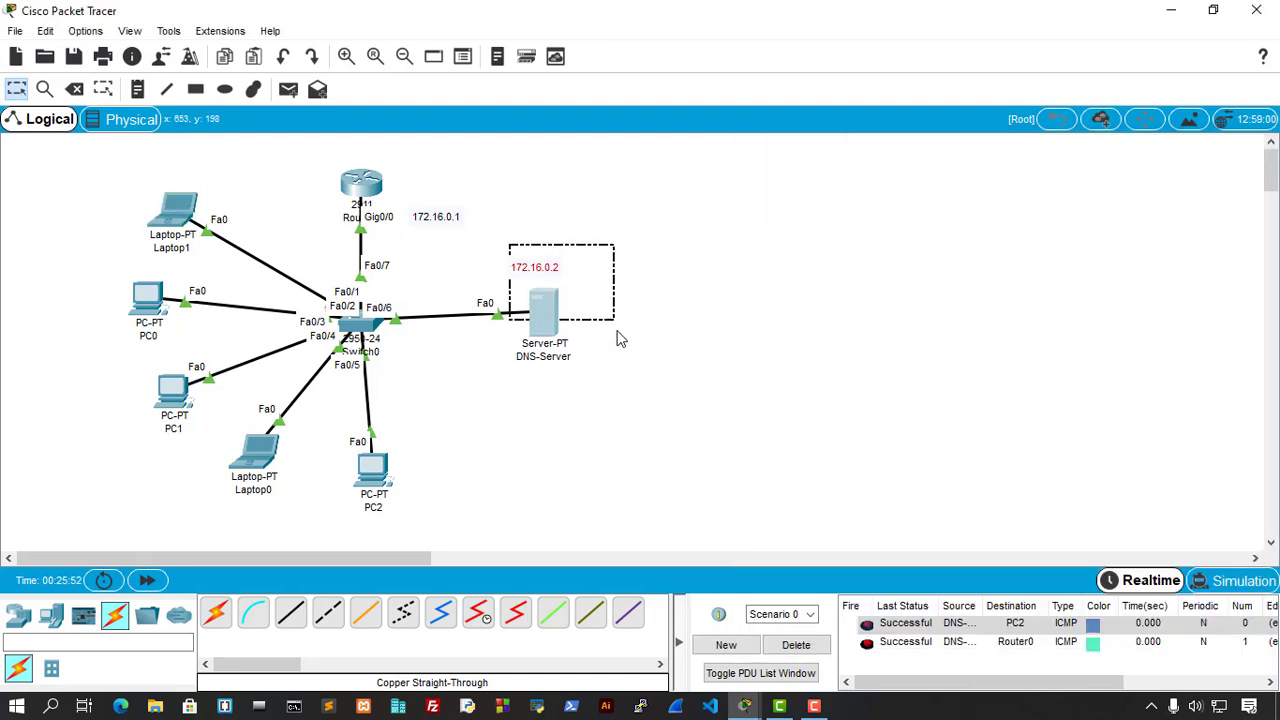
pyautogui.click(686, 332)
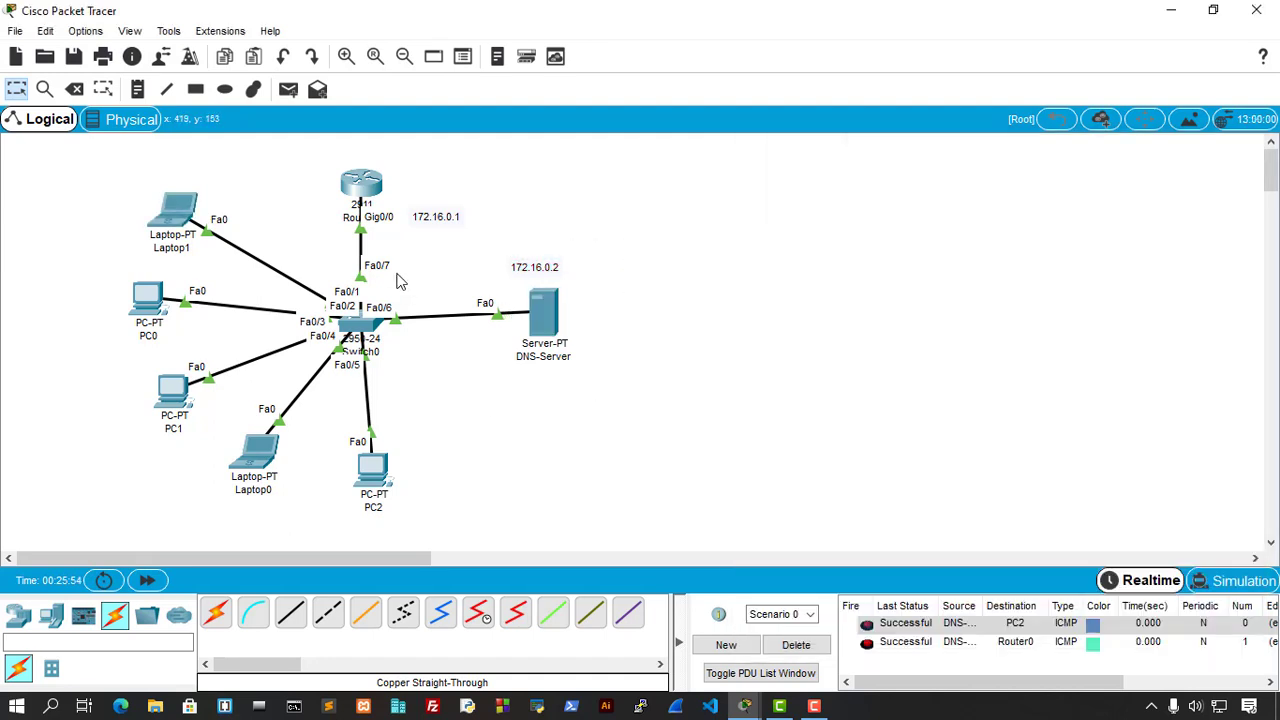
pyautogui.click(183, 224)
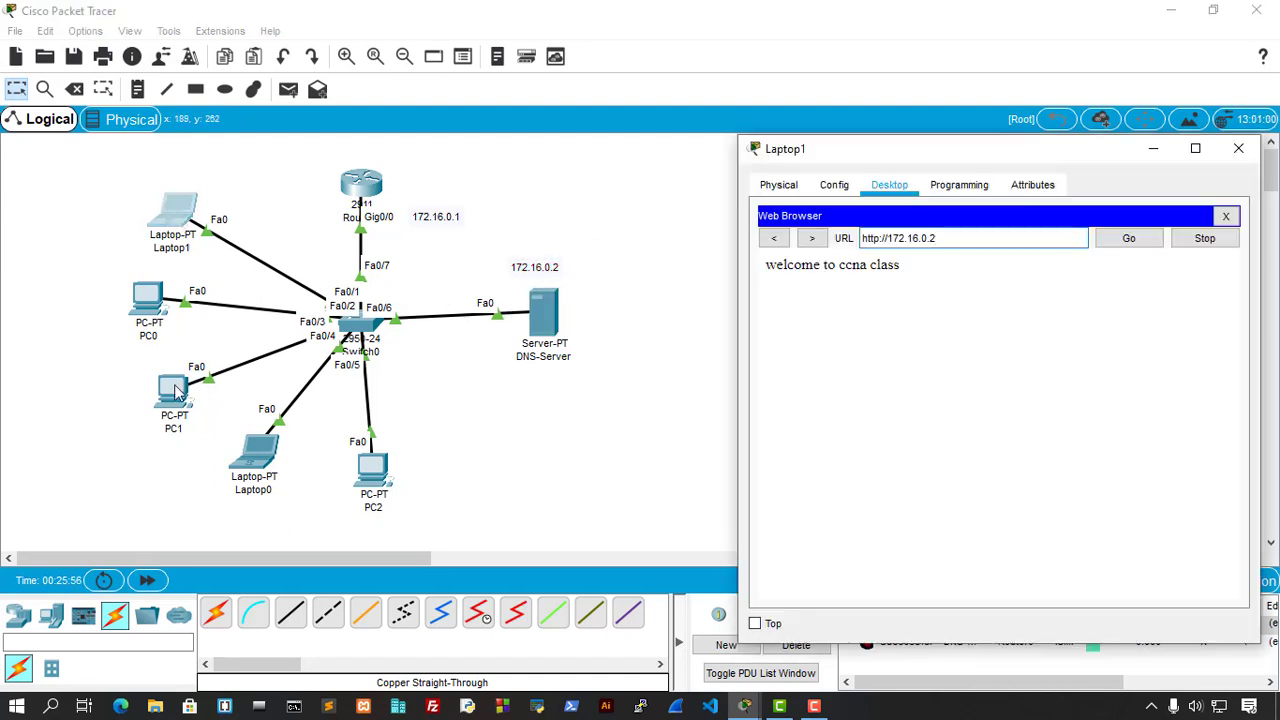
pyautogui.click(1238, 148)
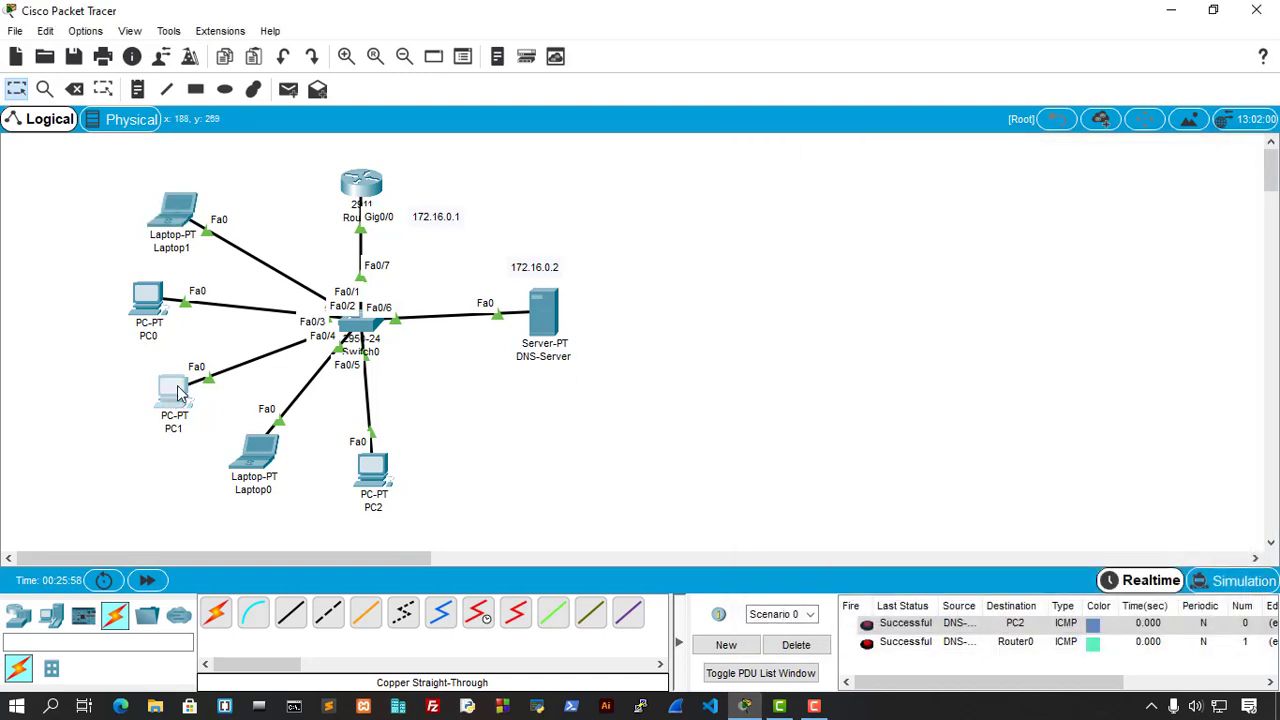
pyautogui.click(180, 393)
pyautogui.moveTo(703, 112); pyautogui.dragTo(968, 158)
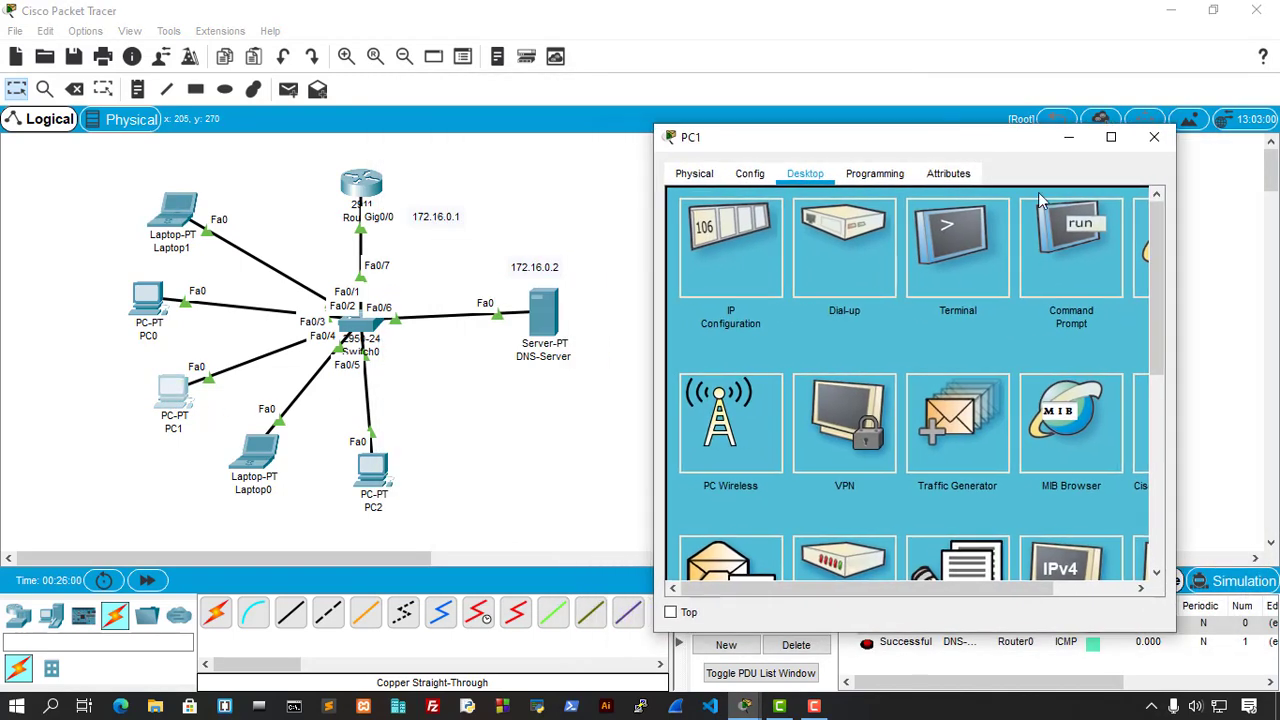
pyautogui.moveTo(986, 588); pyautogui.dragTo(1070, 588)
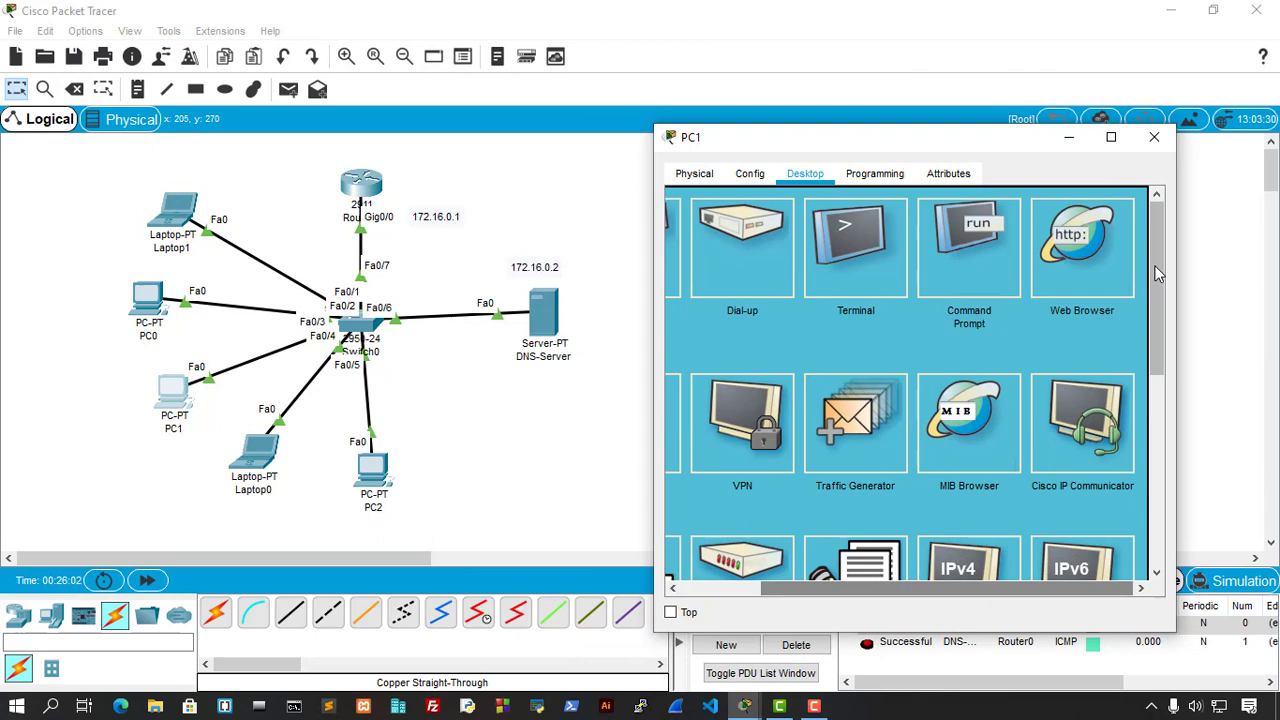
pyautogui.click(1095, 280)
pyautogui.click(807, 228)
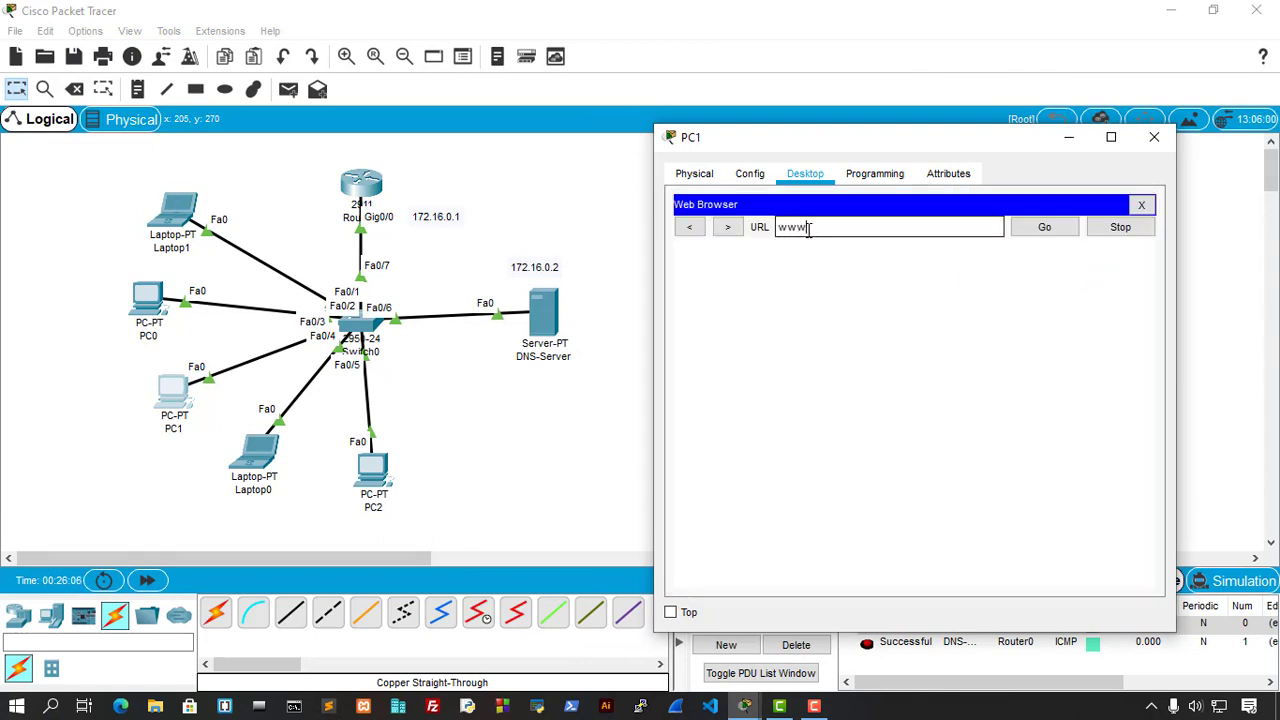
pyautogui.write('www.CCNA.COM')
pyautogui.press('Return')
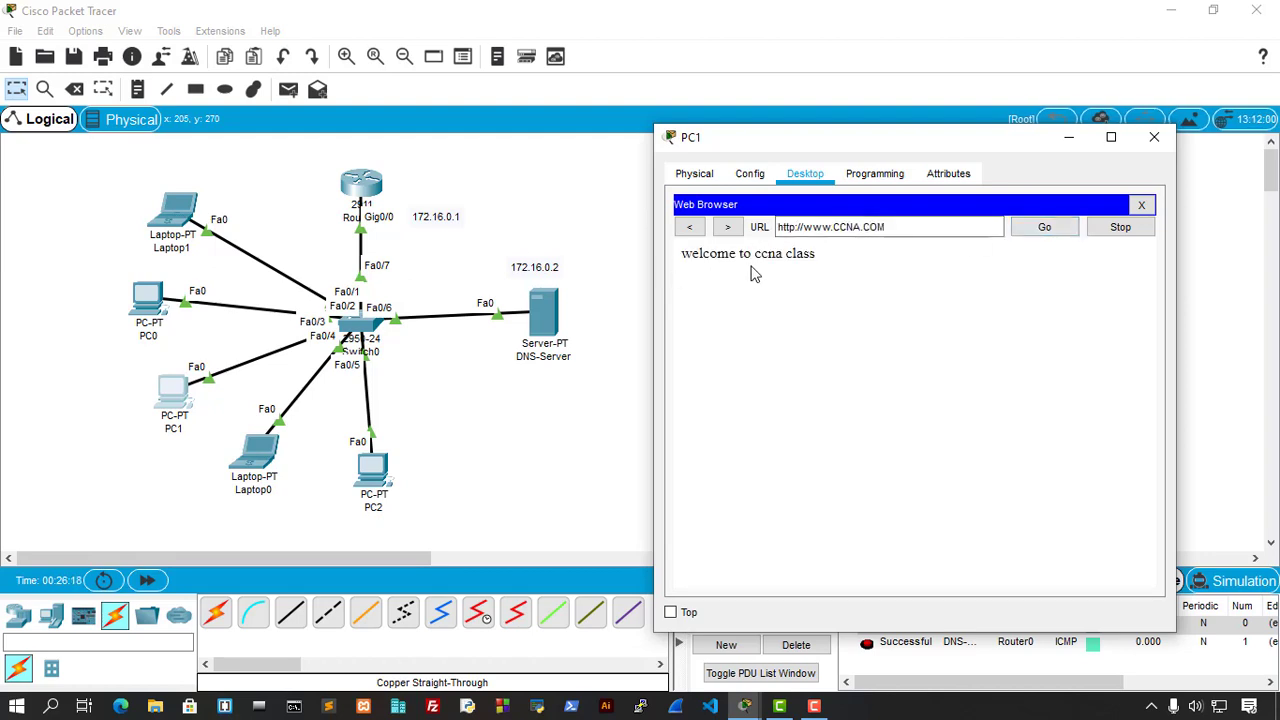
# Restart PC1's web browser, load the server page at 172.16.0.2, and close PC1's window.
pyautogui.click(905, 228)
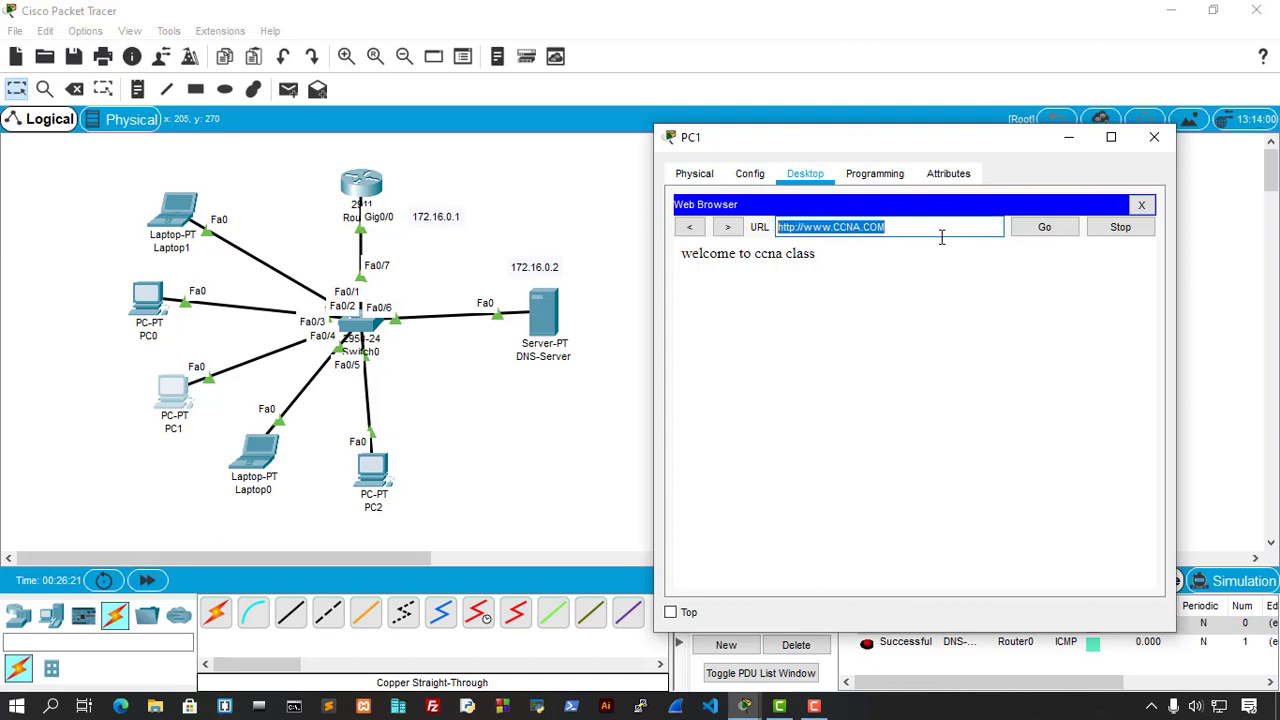
pyautogui.click(1141, 204)
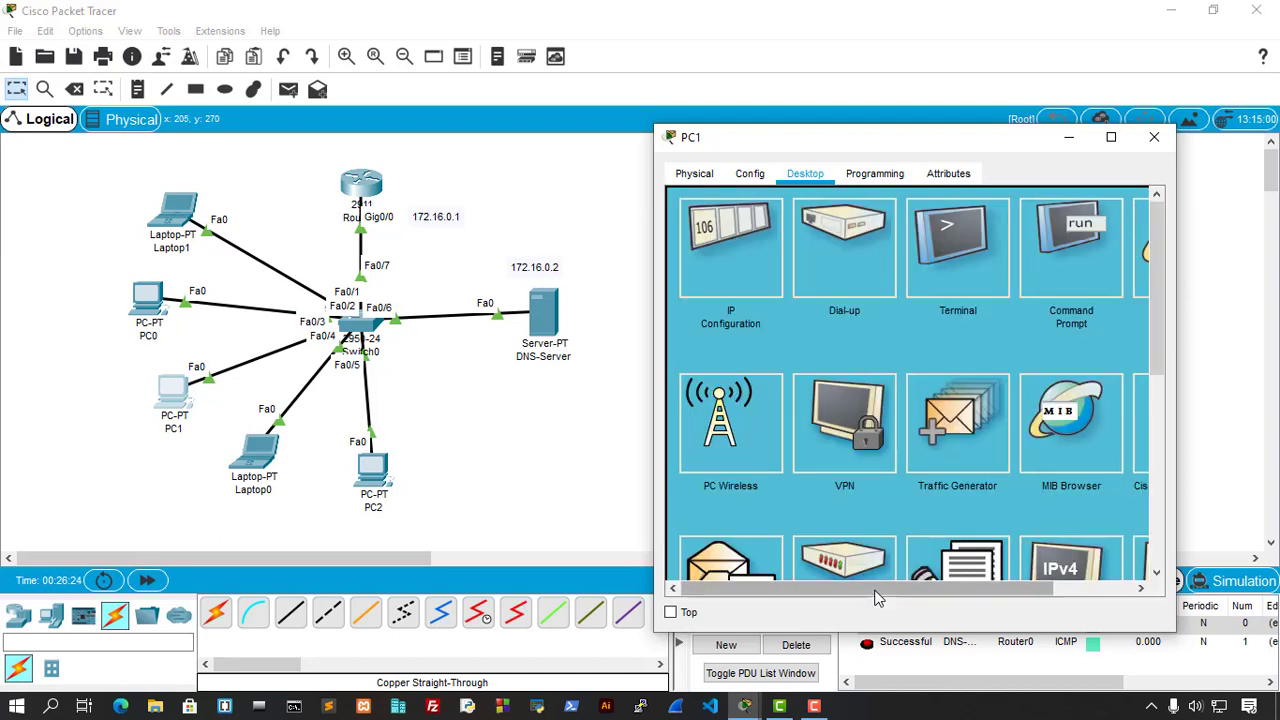
pyautogui.moveTo(874, 590); pyautogui.dragTo(1043, 290)
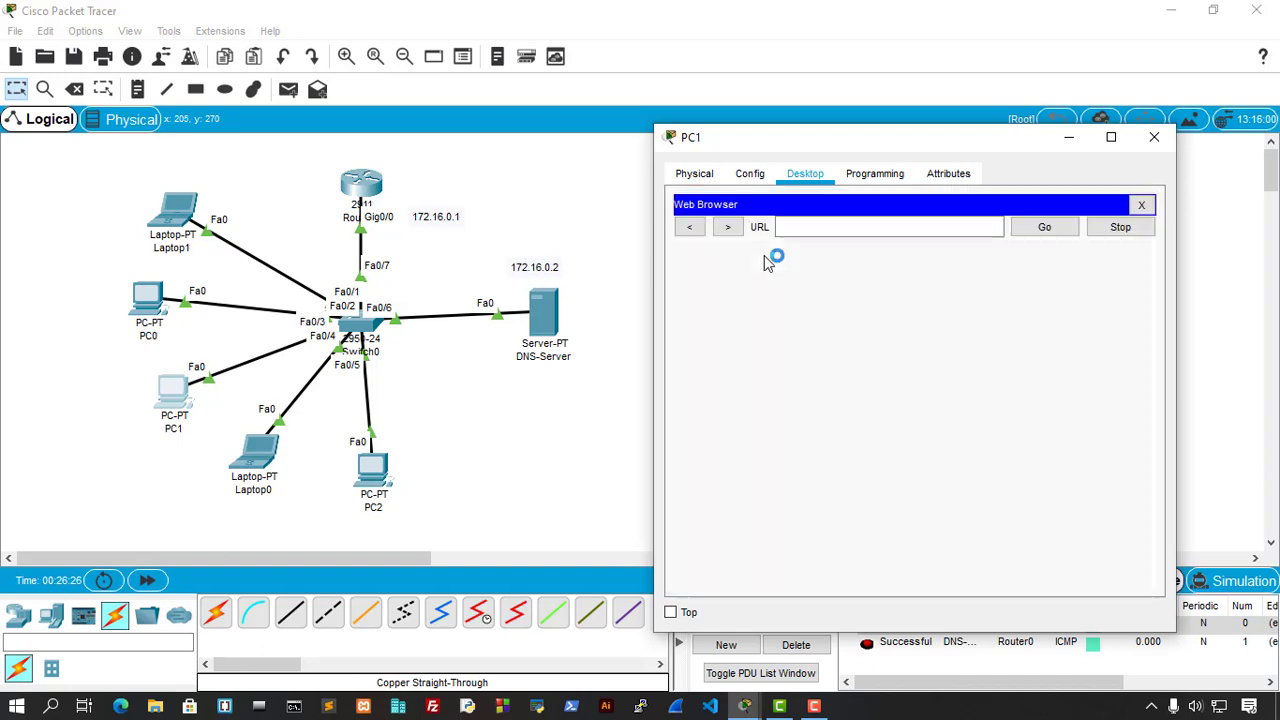
pyautogui.click(813, 226)
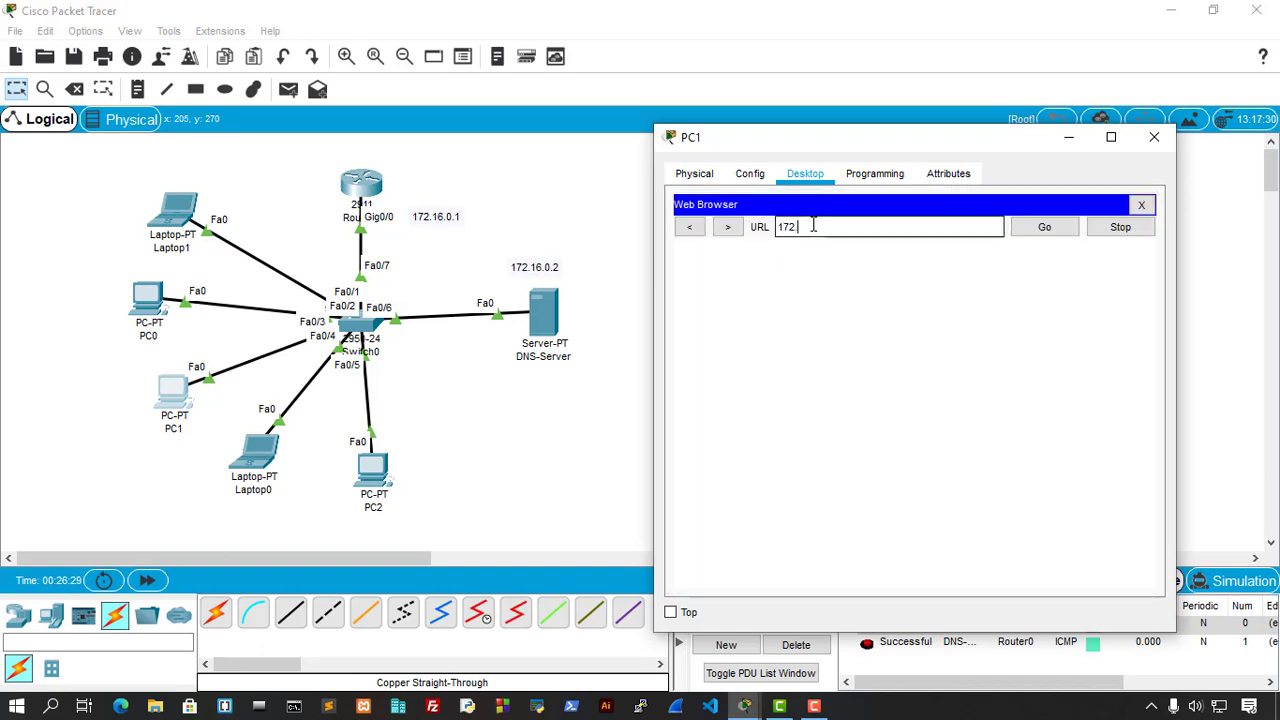
pyautogui.write('172.16.0.2')
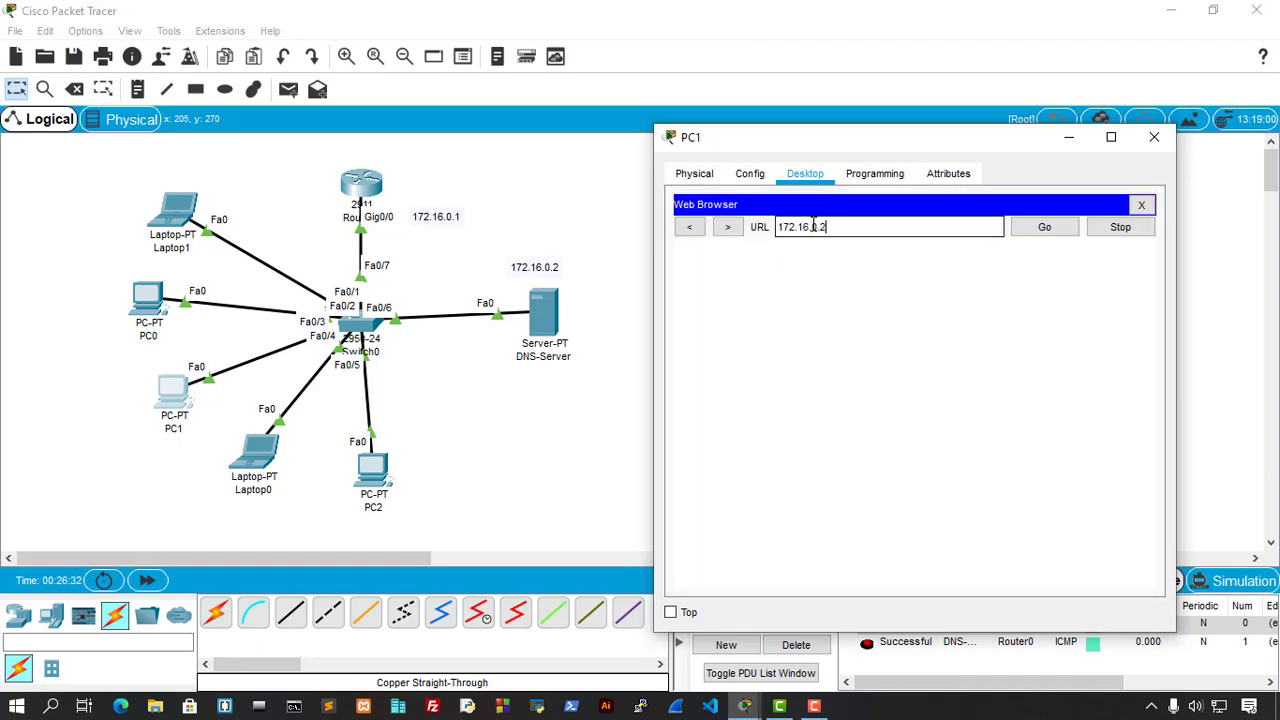
pyautogui.press('Return')
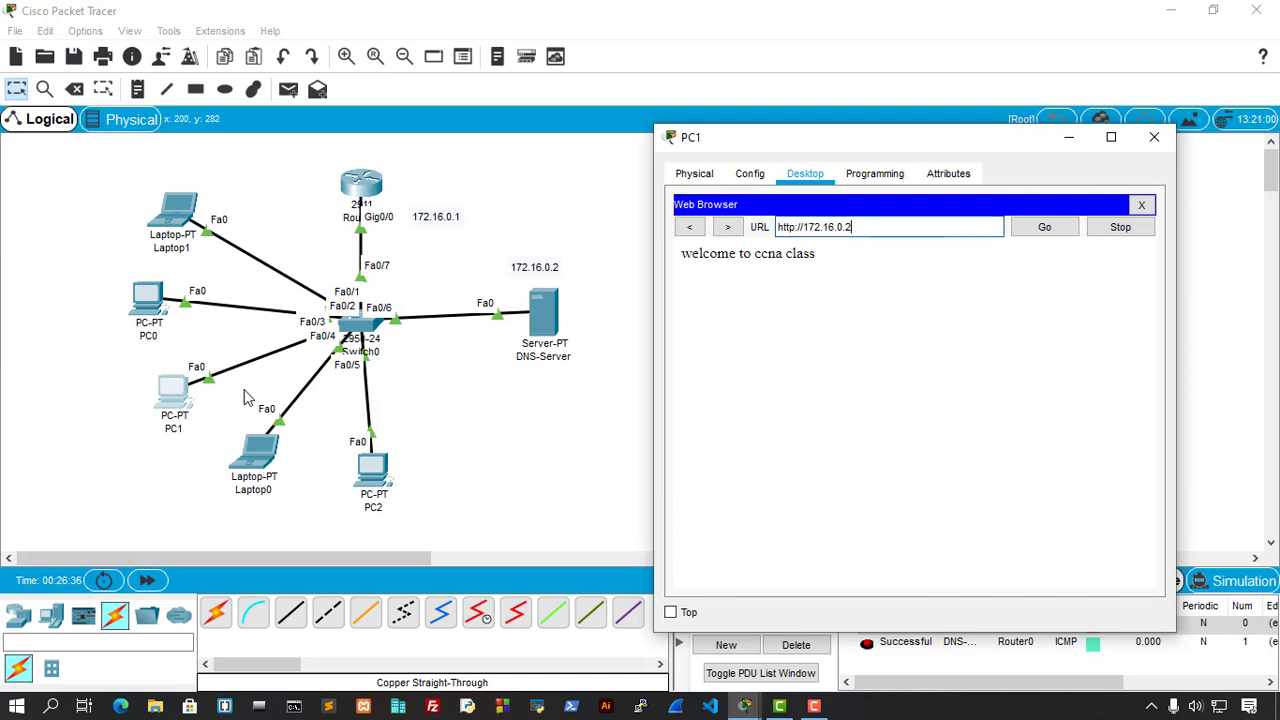
pyautogui.click(1154, 137)
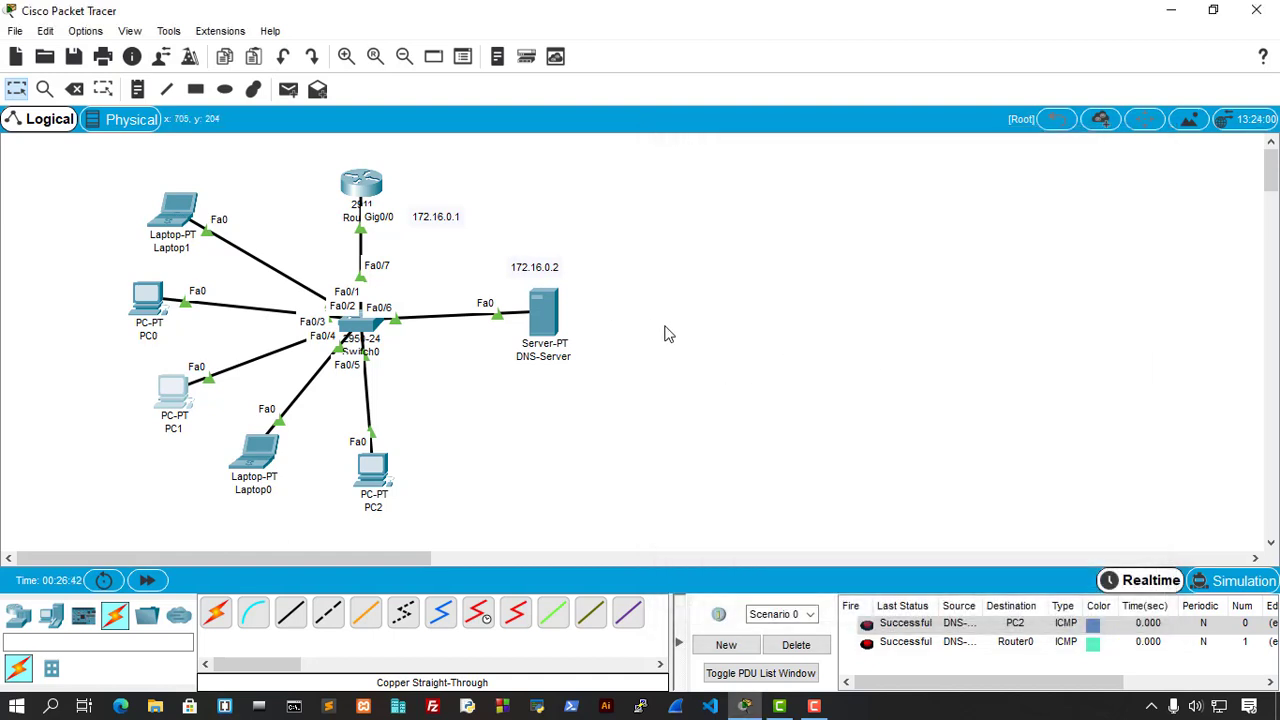